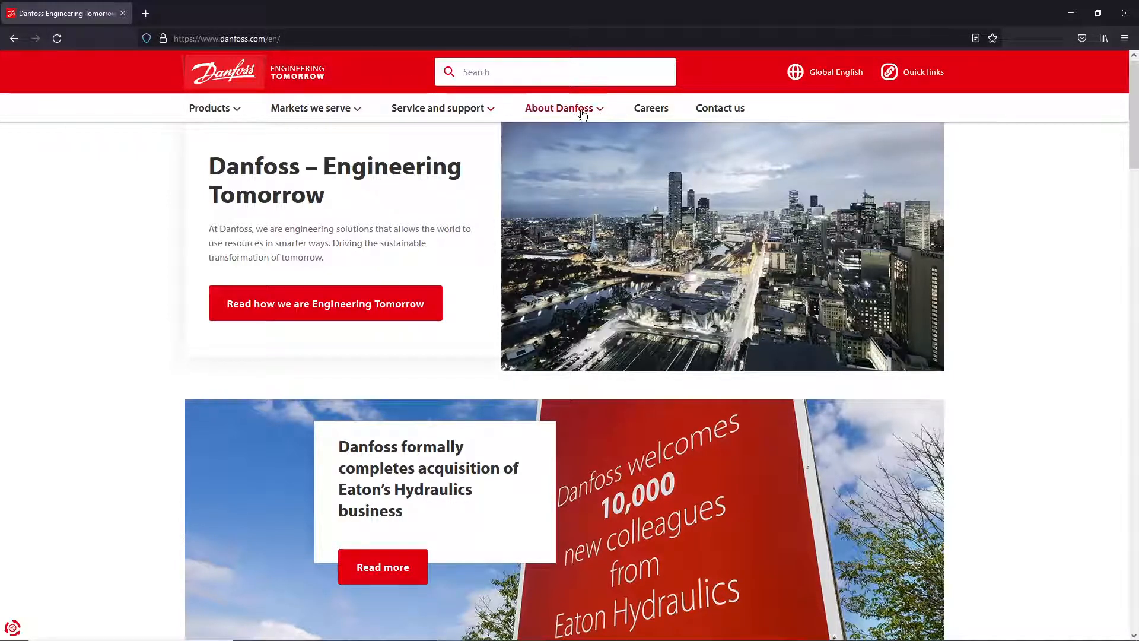
# - Open the Service and support dropdown on the Danfoss homepage
pyautogui.click(477, 111)
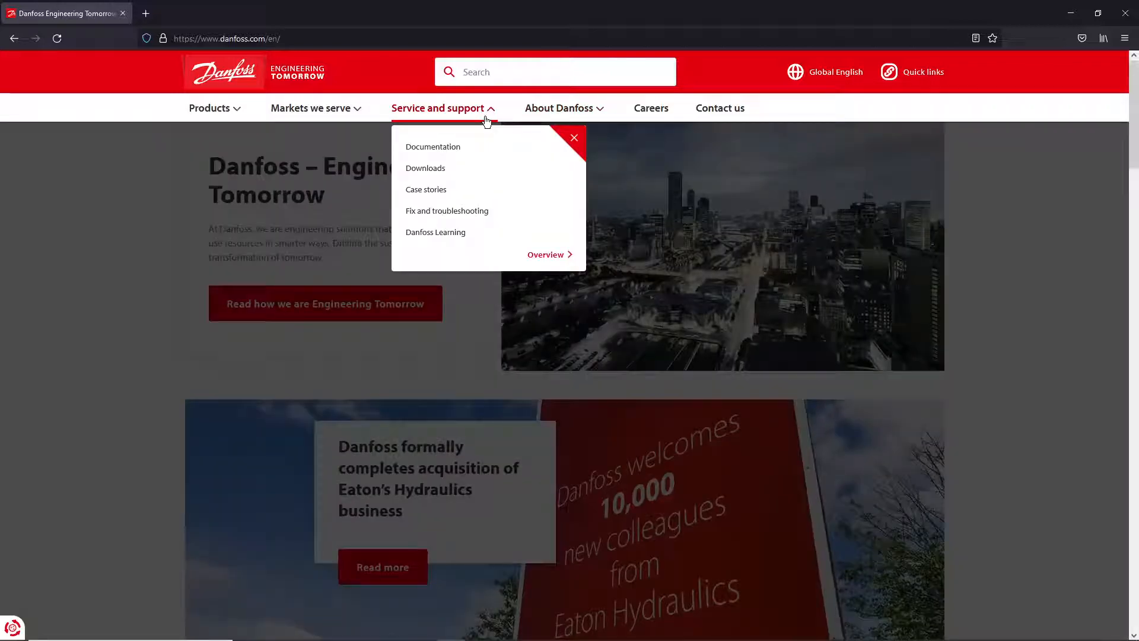
# - Filter Downloads to the Drives business unit and open the VLT Motion Control Tool MCT 10 page
pyautogui.click(429, 168)
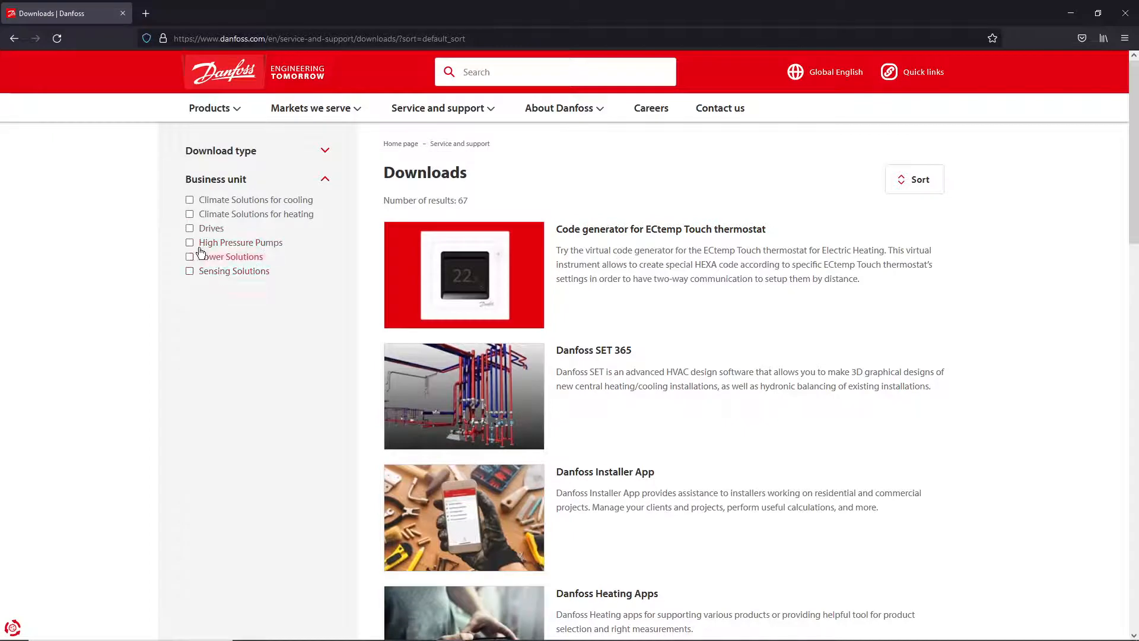
pyautogui.click(190, 230)
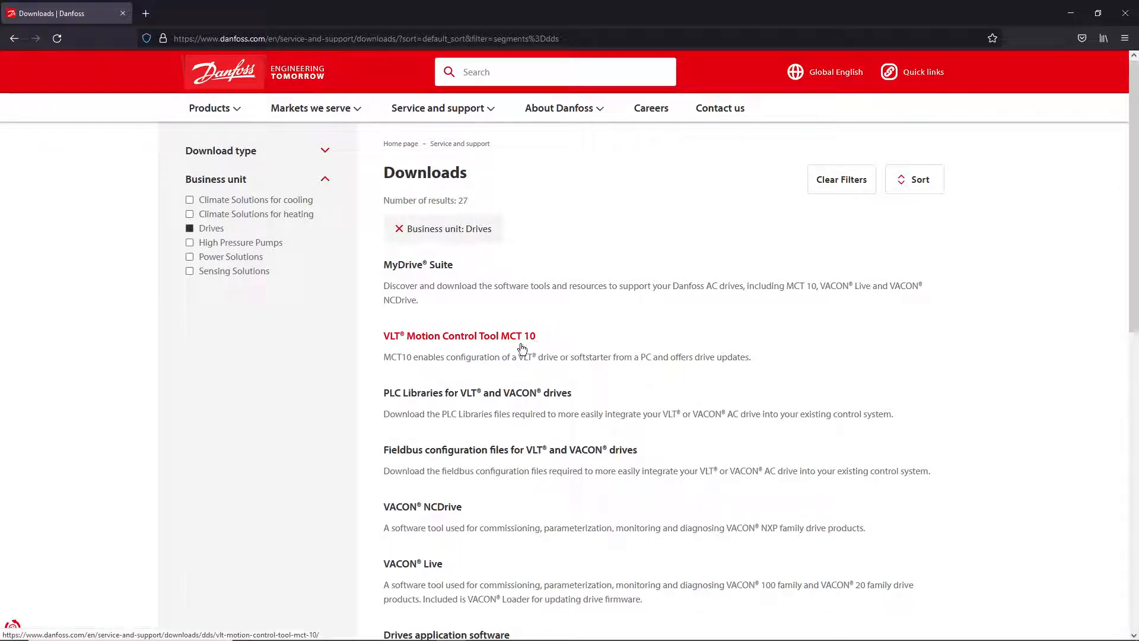
pyautogui.click(469, 341)
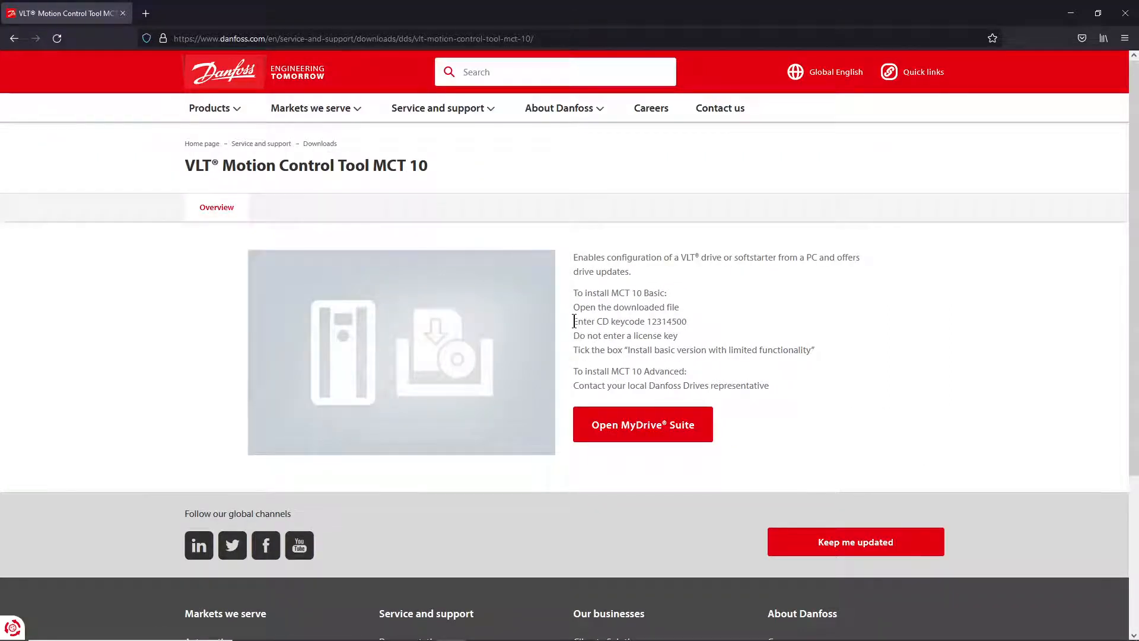
# - Highlight lines of the MCT 10 install instructions to locate the CD keycode
pyautogui.moveTo(573, 321); pyautogui.dragTo(685, 321)
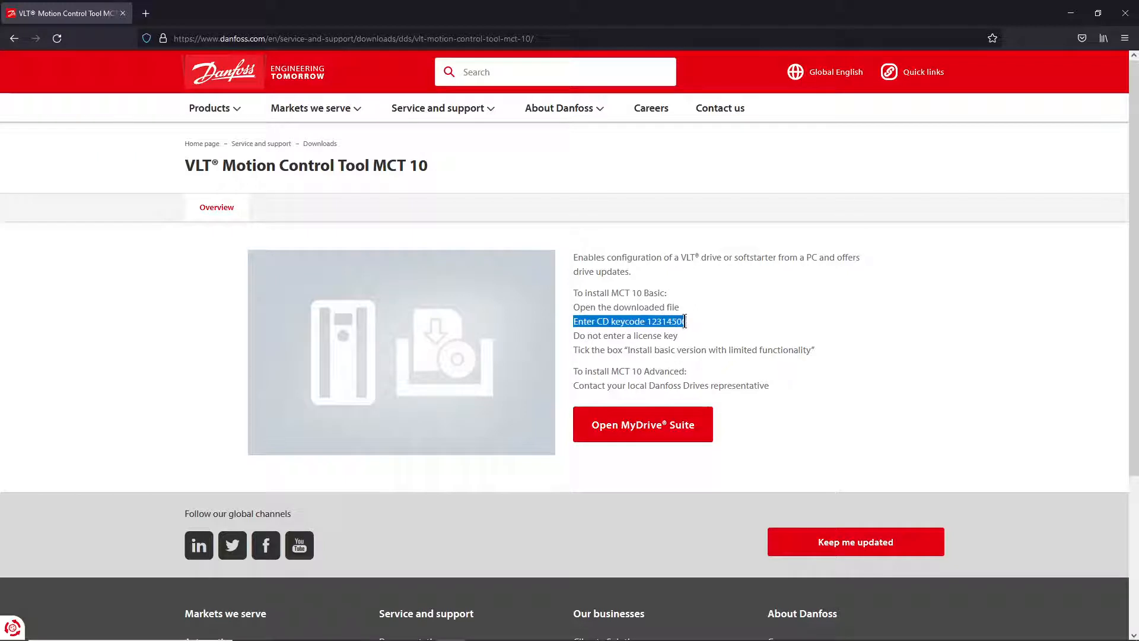
pyautogui.click(670, 321)
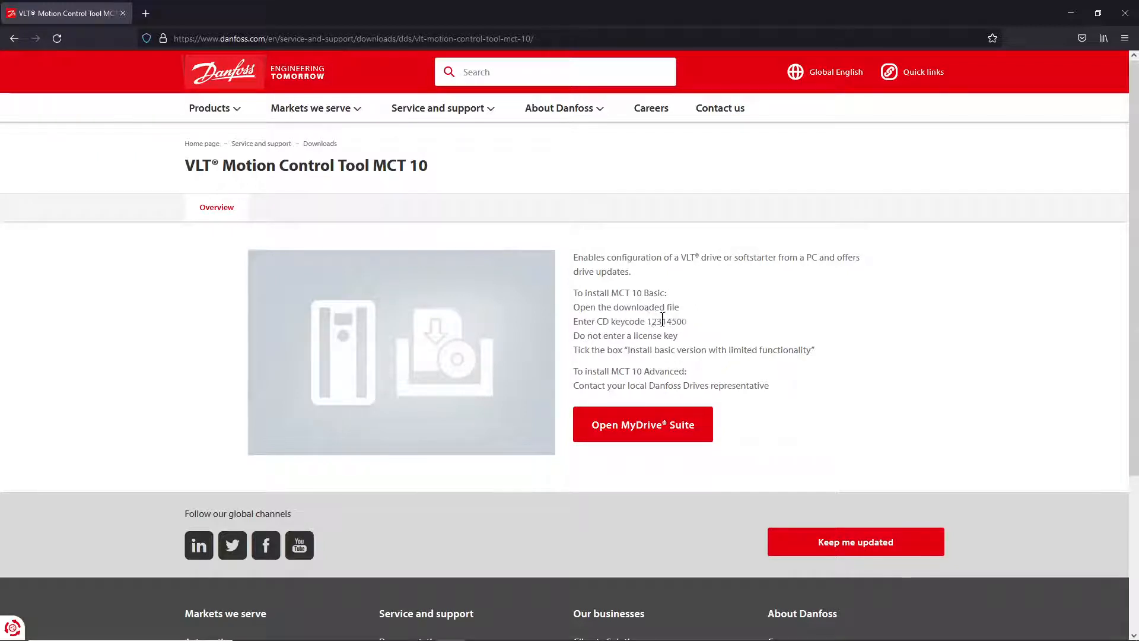
pyautogui.moveTo(647, 321); pyautogui.dragTo(678, 324)
pyautogui.click(669, 321)
pyautogui.moveTo(578, 337); pyautogui.dragTo(674, 340)
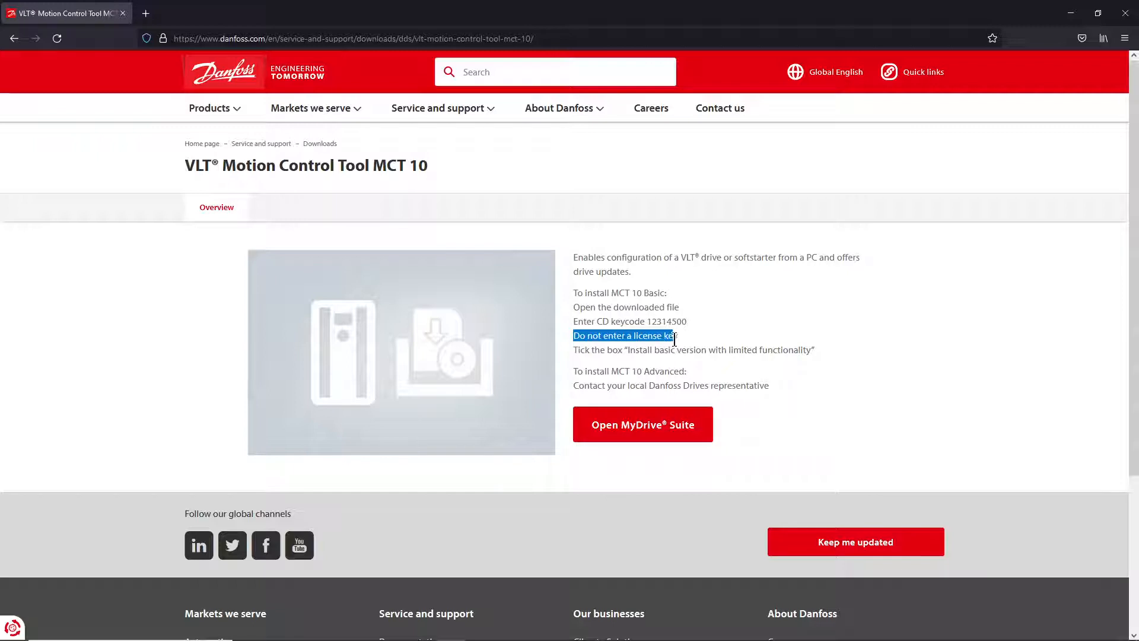
pyautogui.click(587, 322)
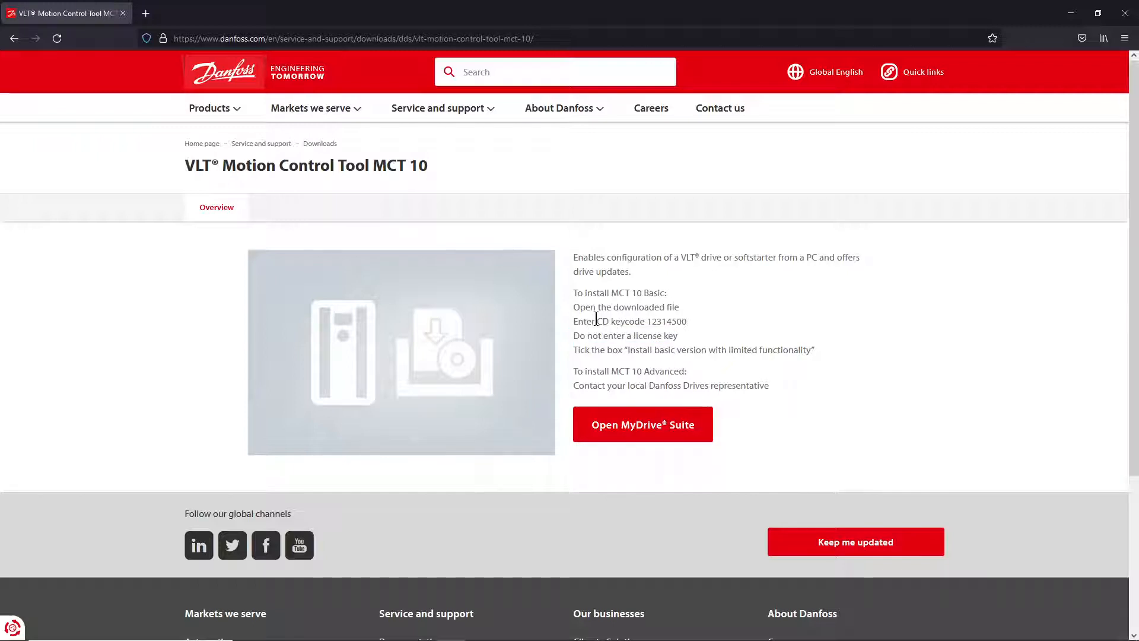
# - Copy the CD keycode with Salin and open MyDrive Suite in a new tab
pyautogui.moveTo(597, 321); pyautogui.dragTo(686, 322)
pyautogui.click(673, 322)
pyautogui.rightClick(671, 322)
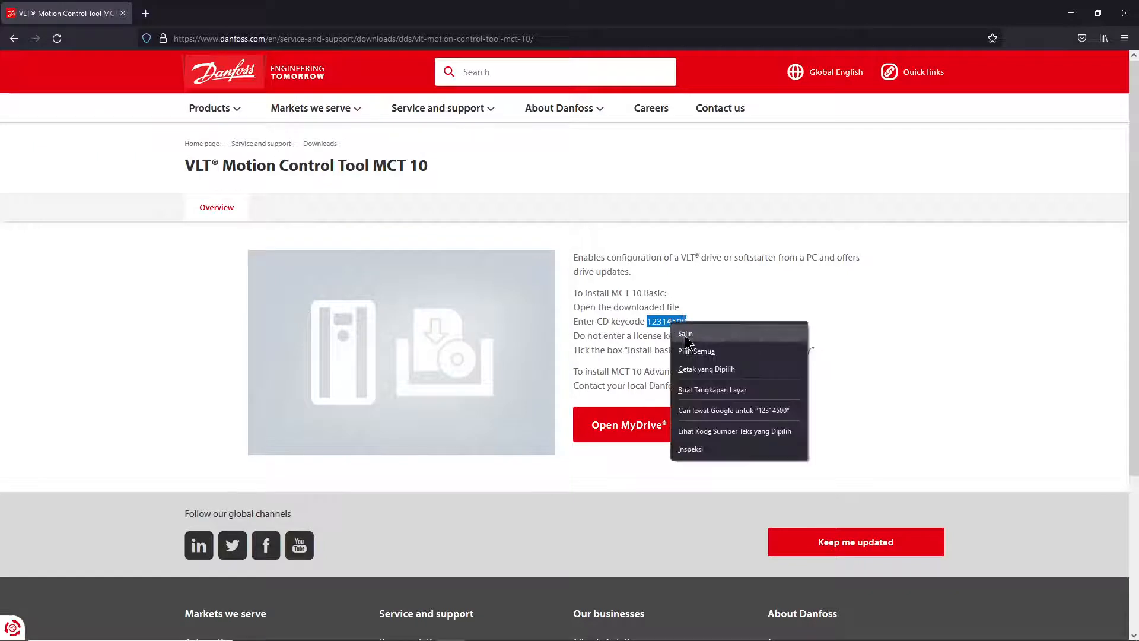
pyautogui.click(691, 334)
pyautogui.click(670, 345)
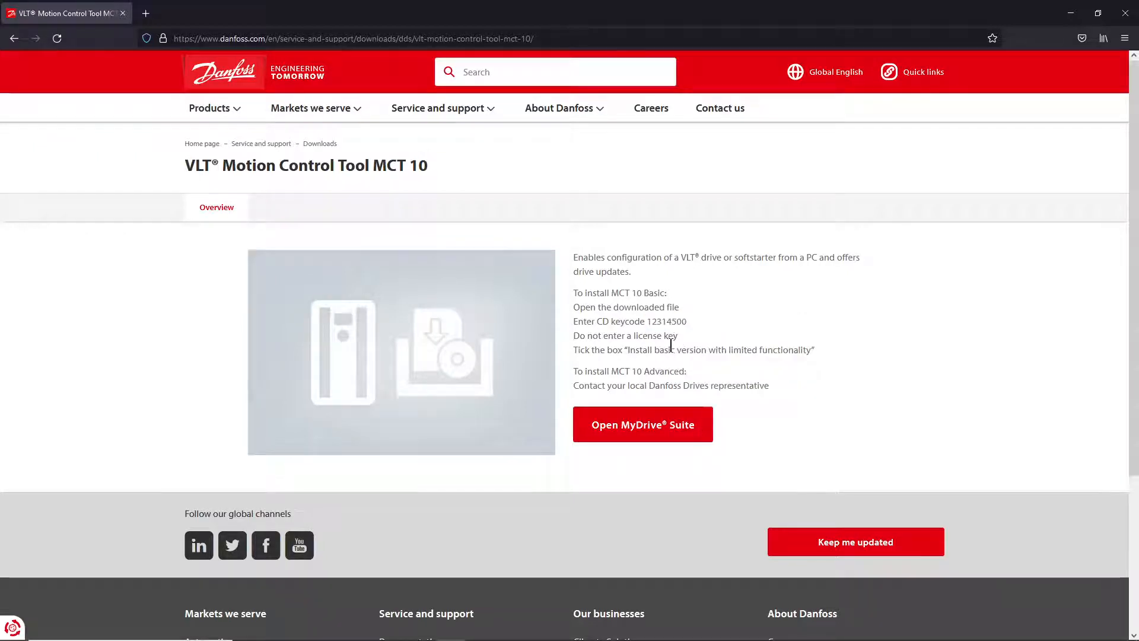
pyautogui.click(658, 424)
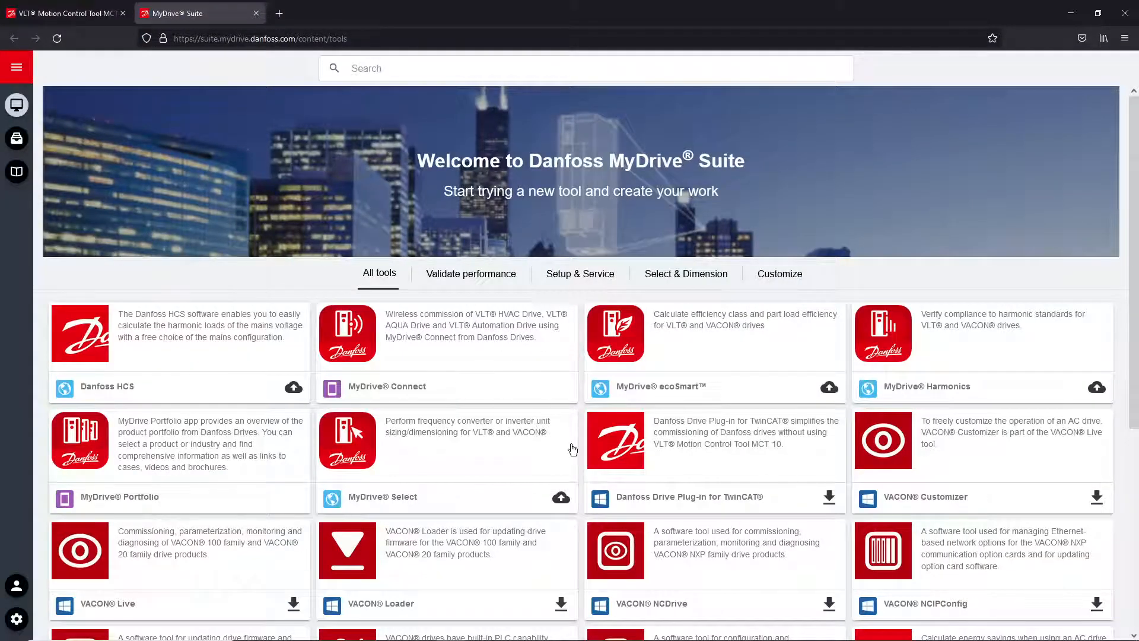
# - Download VLT_MCT10_V5.21.zip from the MCT 10 card, saving the file, then minimise Firefox
pyautogui.scroll(-5, 572, 449)
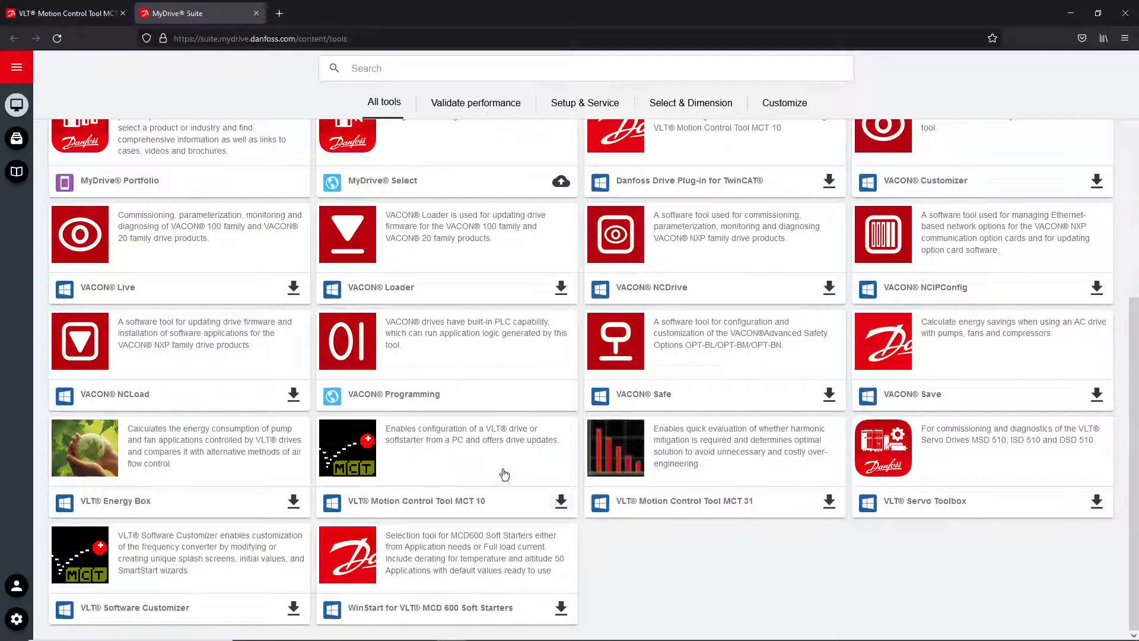
pyautogui.click(559, 502)
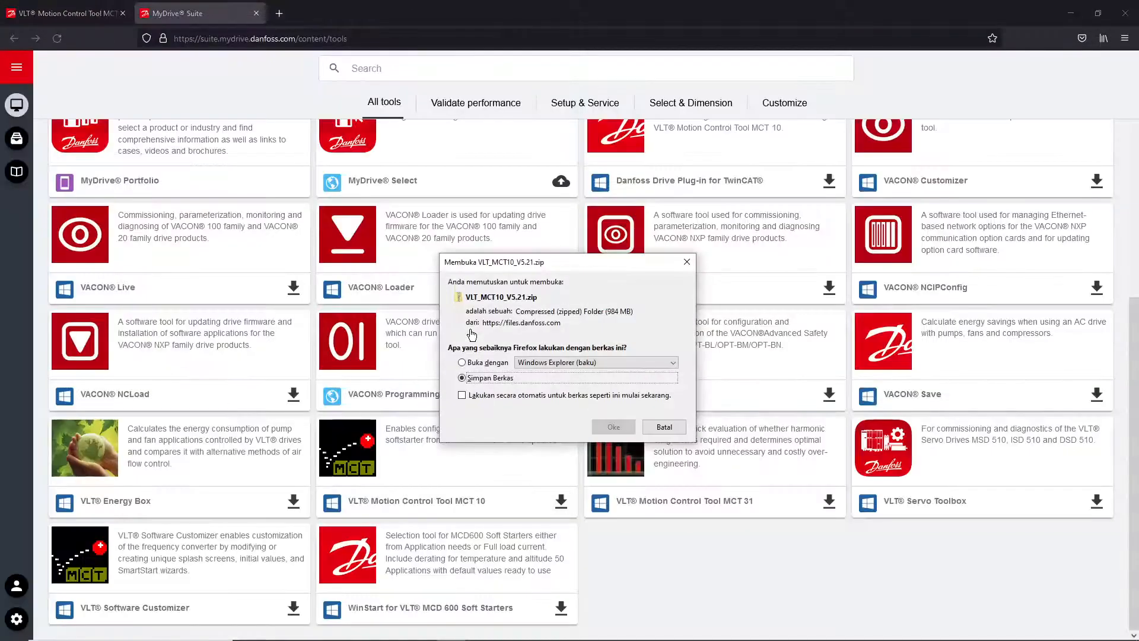
pyautogui.click(490, 378)
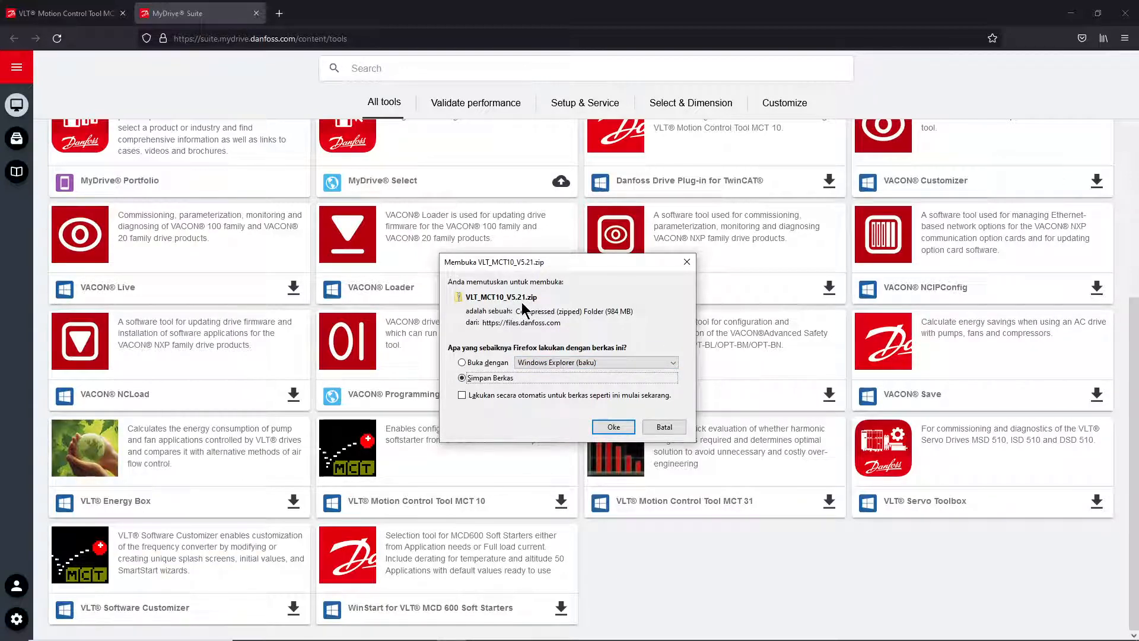
pyautogui.click(660, 430)
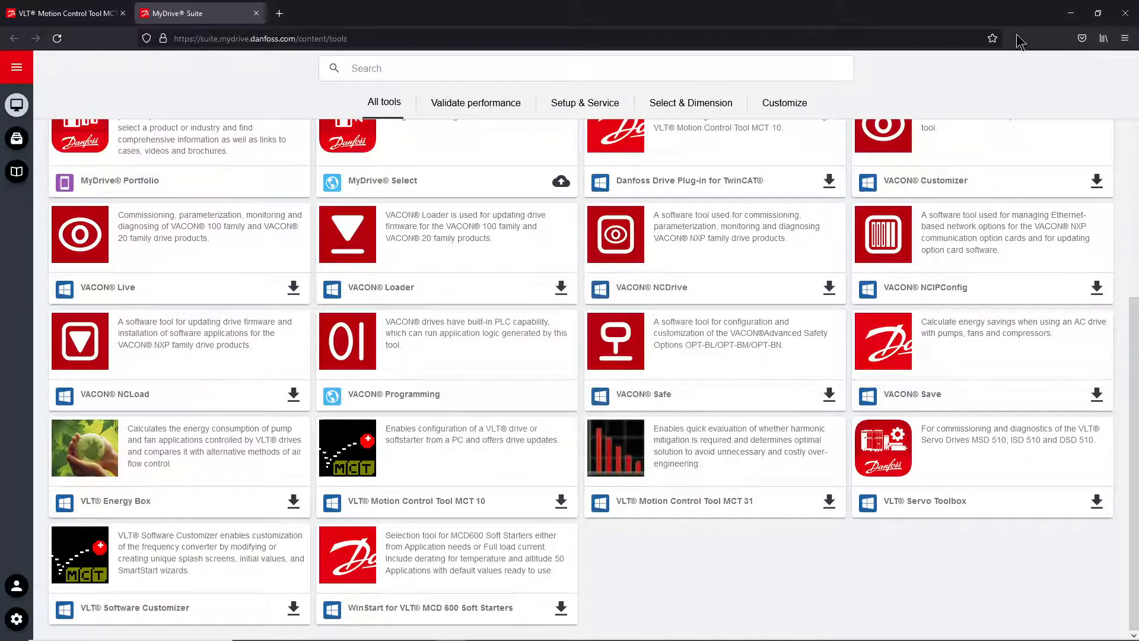
pyautogui.click(1071, 13)
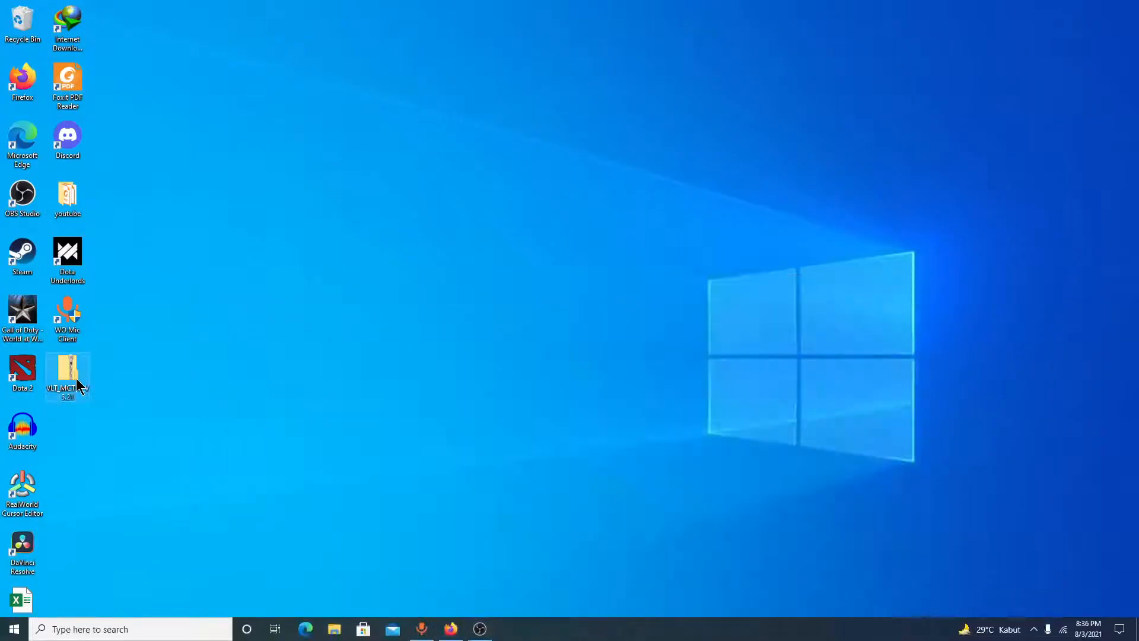
# - Extract VLT_MCT10_V5.21.zip to the desktop with 7-Zip's Extract files option
pyautogui.click(77, 400)
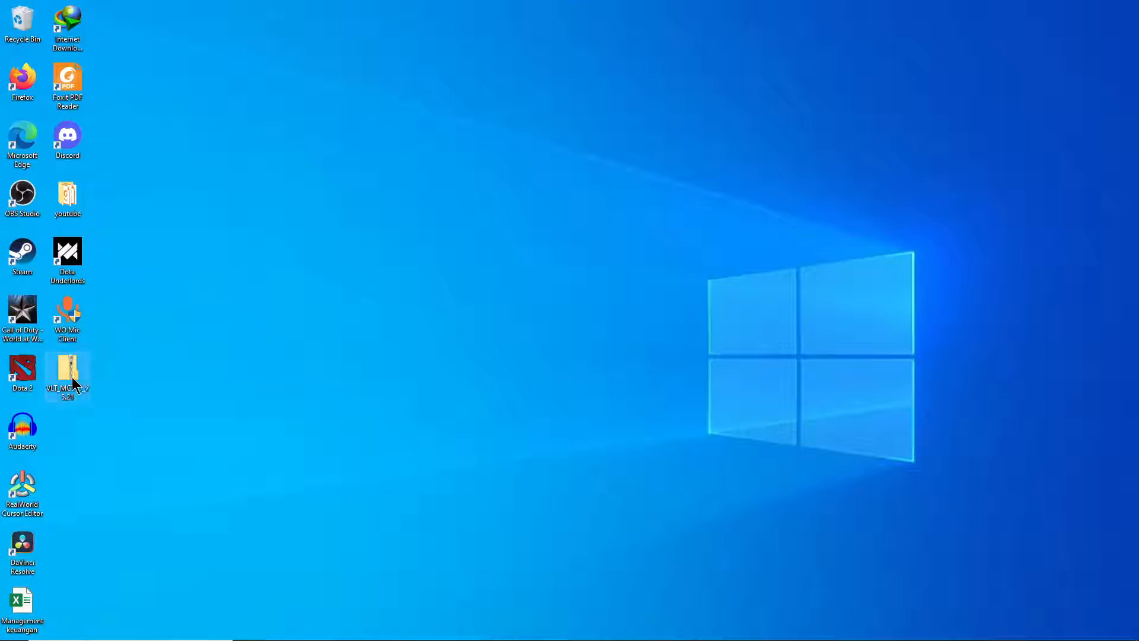
pyautogui.rightClick(66, 375)
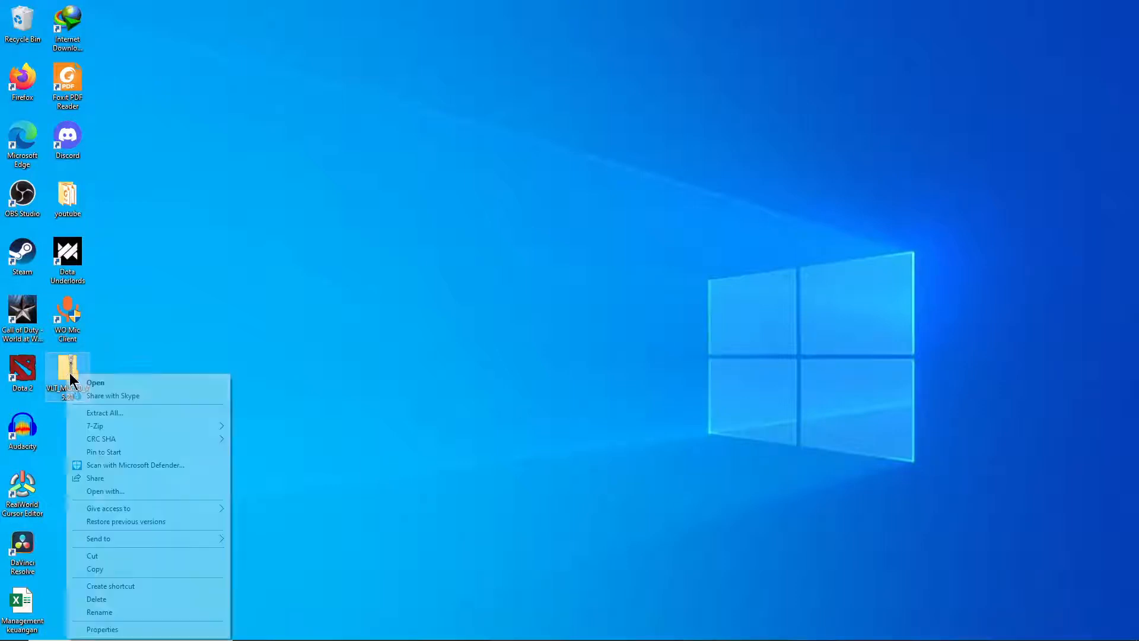
pyautogui.moveTo(178, 425)
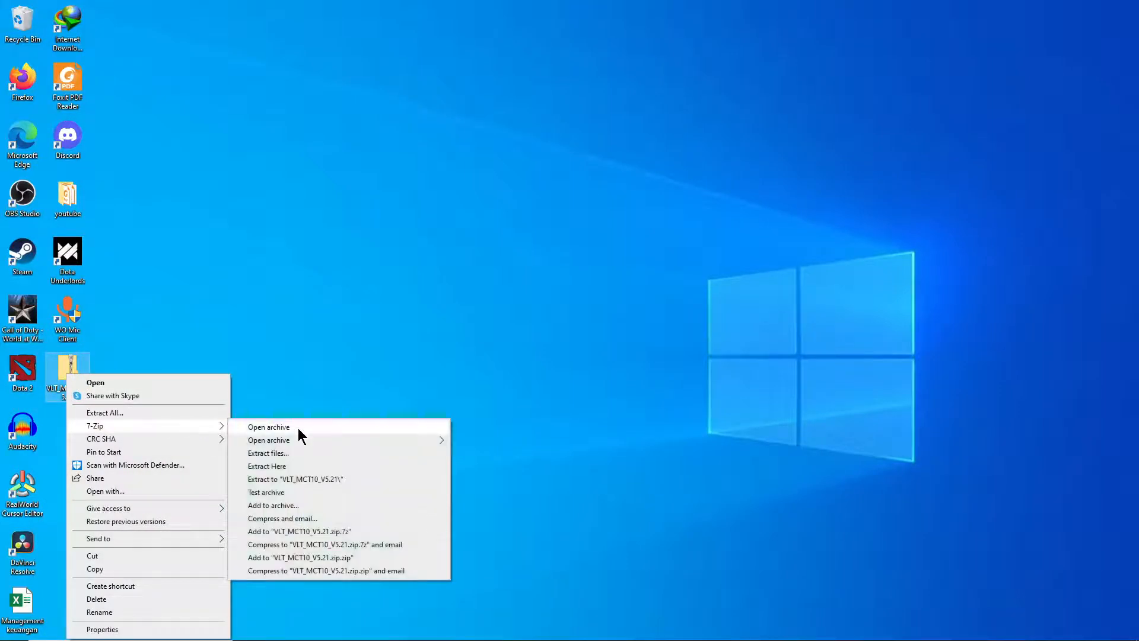
pyautogui.click(297, 452)
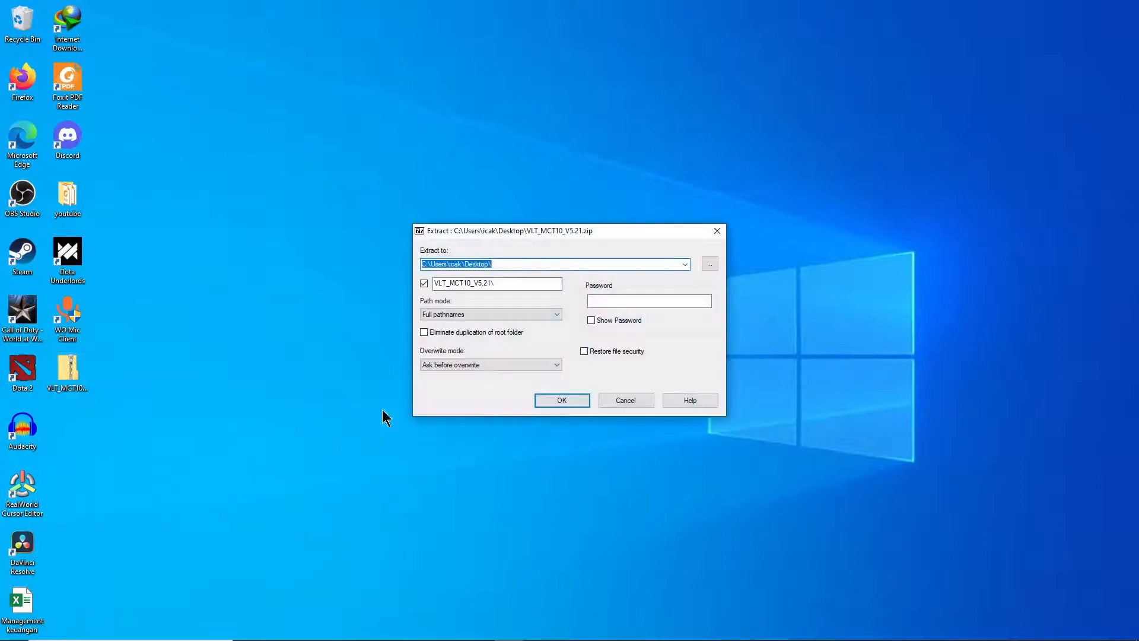
pyautogui.click(550, 400)
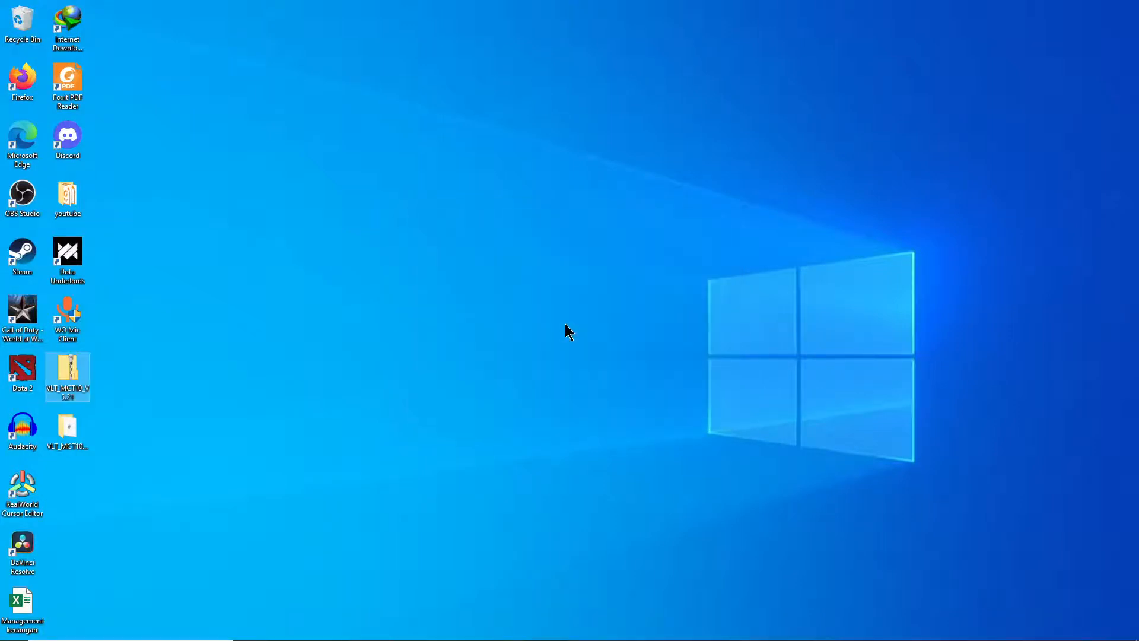
pyautogui.click(77, 437)
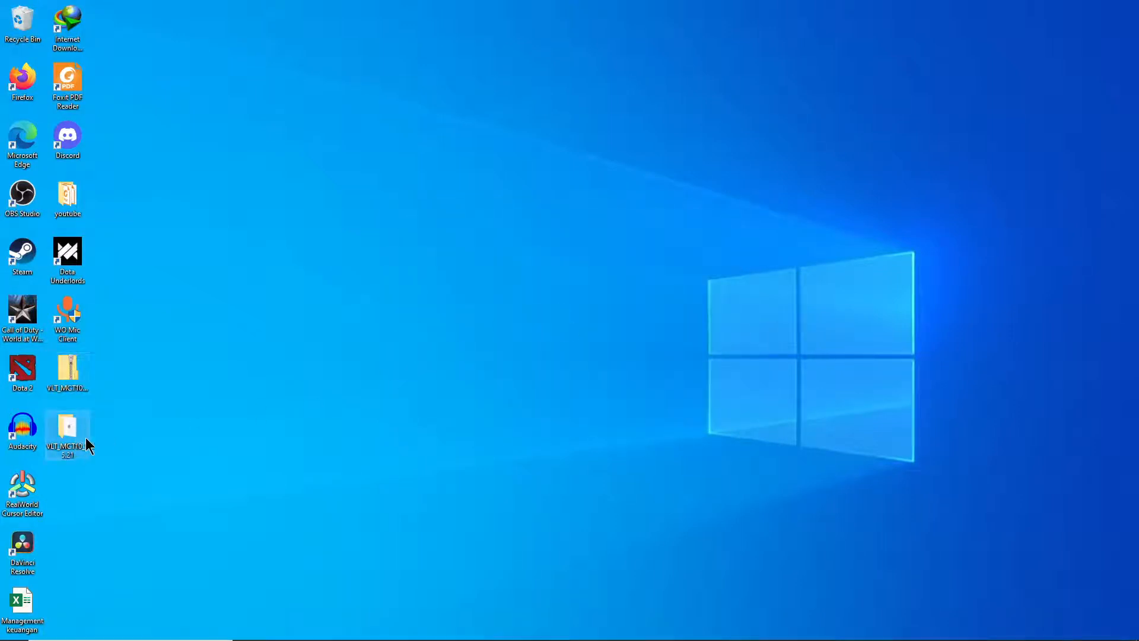
# - Open the VLT_MCT10_V5.21 folder and run Install on VLT_MCT10_V5.21.msi
pyautogui.doubleClick(70, 432)
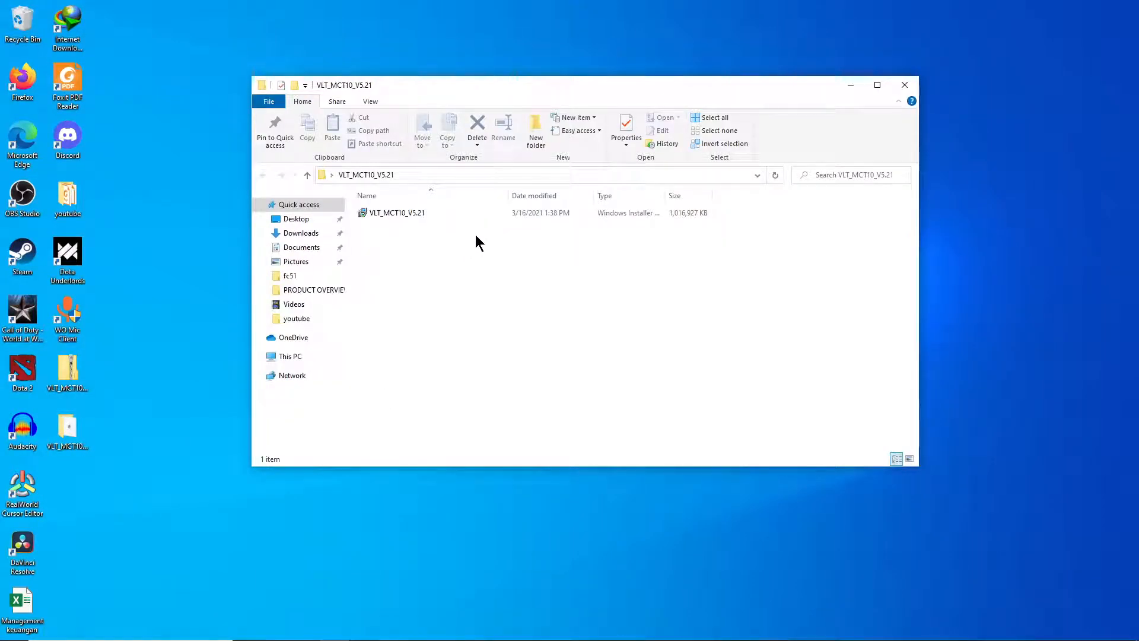
pyautogui.click(408, 214)
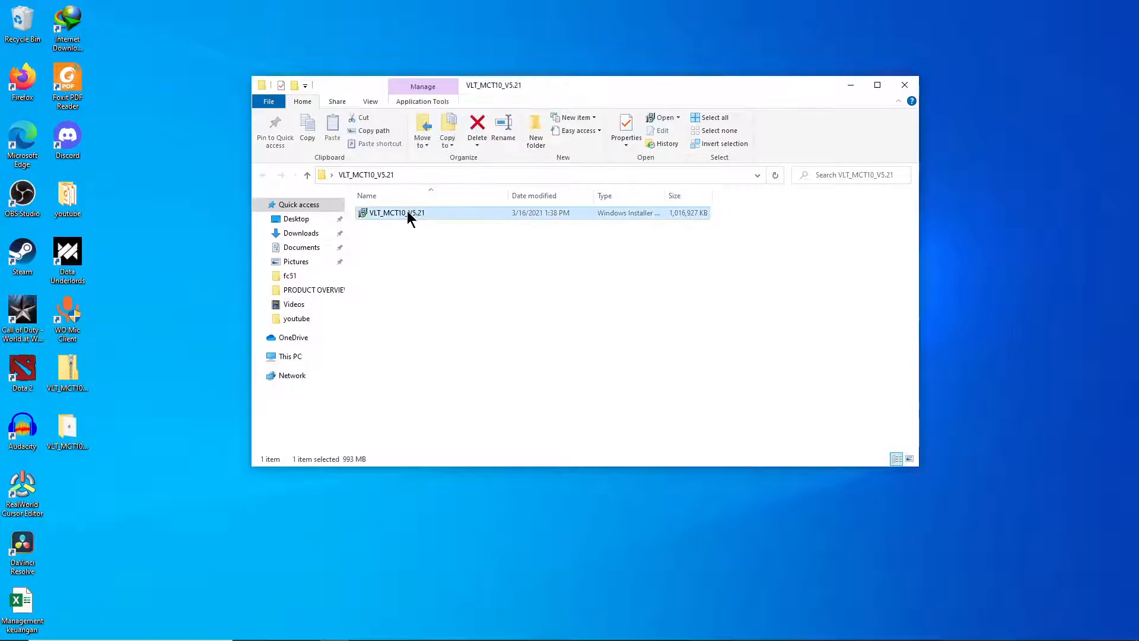
pyautogui.rightClick(406, 214)
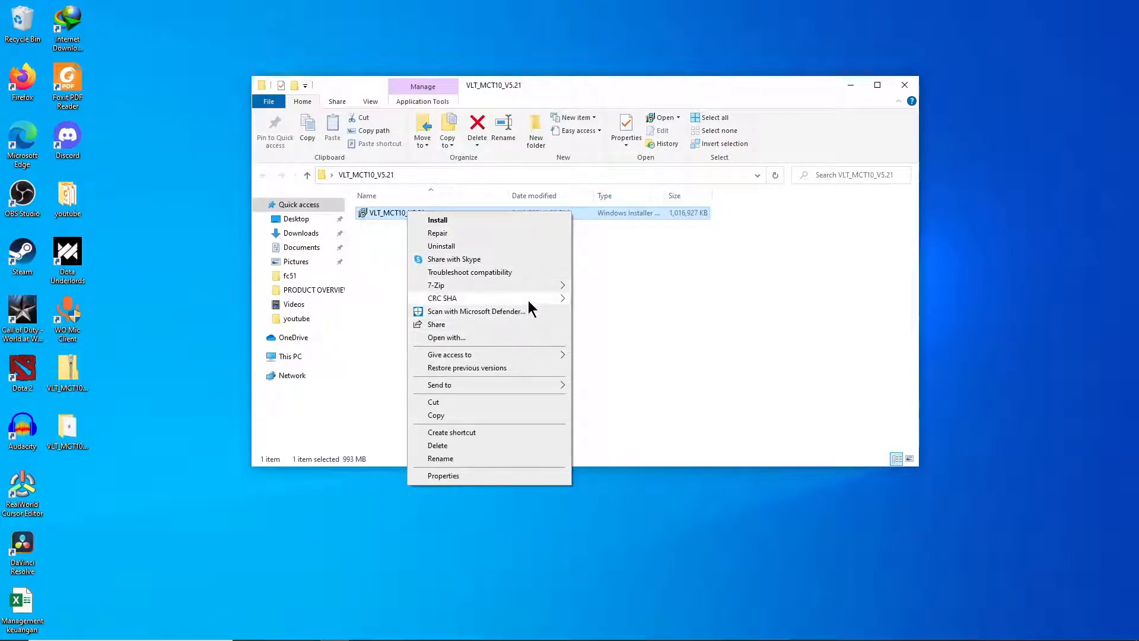
pyautogui.click(489, 221)
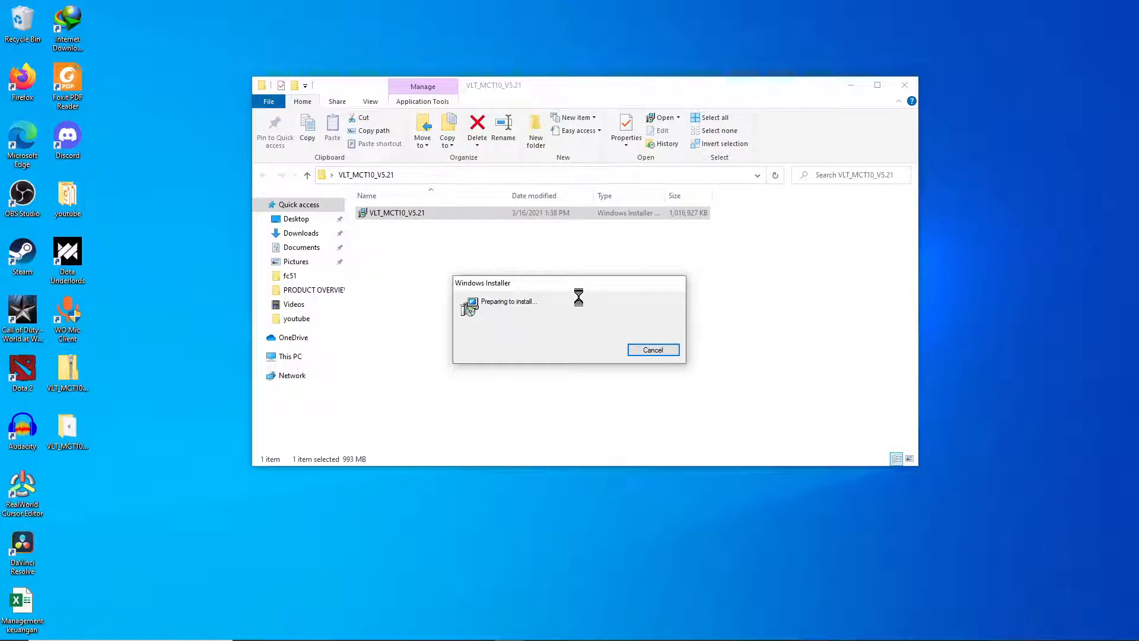
pyautogui.click(850, 88)
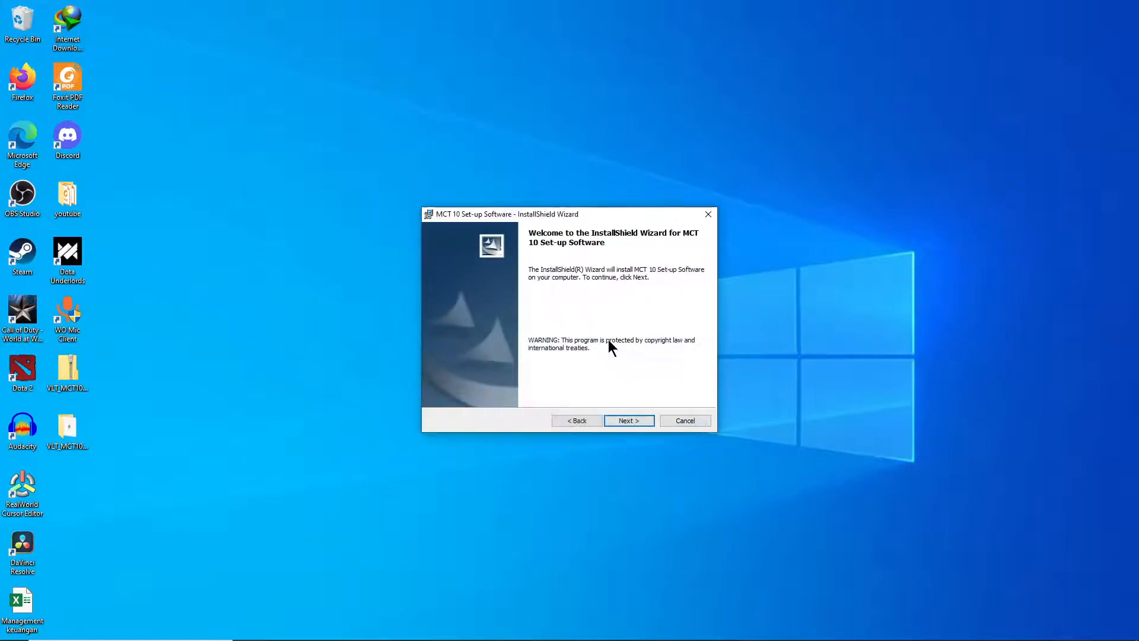
# - Accept the license agreement and get past the customer information page
pyautogui.click(631, 415)
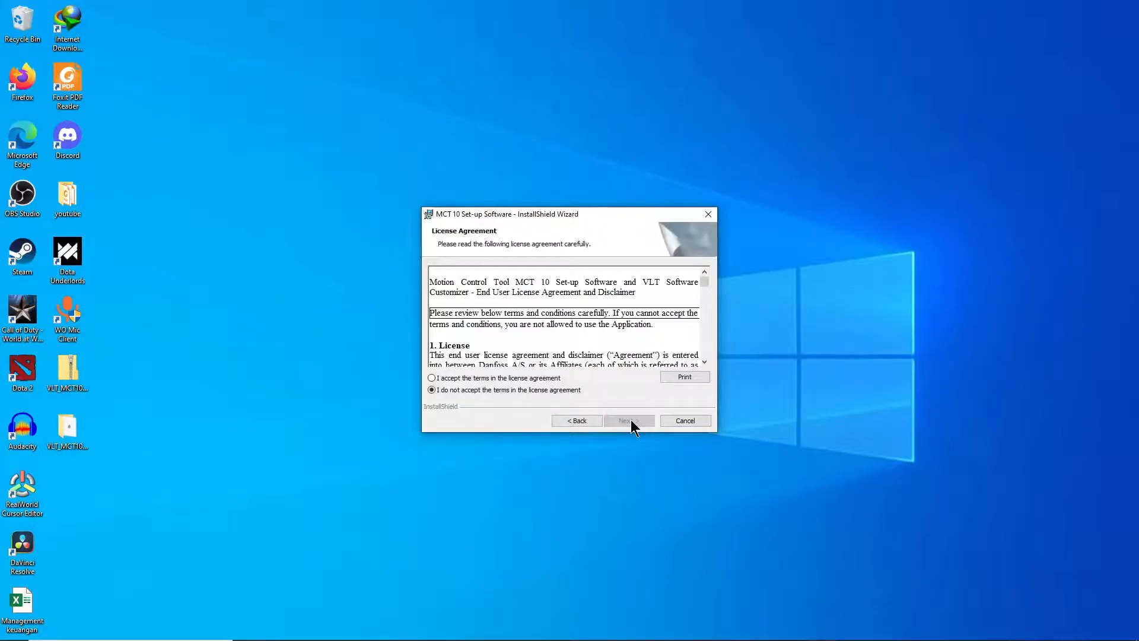
pyautogui.click(437, 379)
pyautogui.moveTo(704, 285); pyautogui.dragTo(661, 368)
pyautogui.click(635, 416)
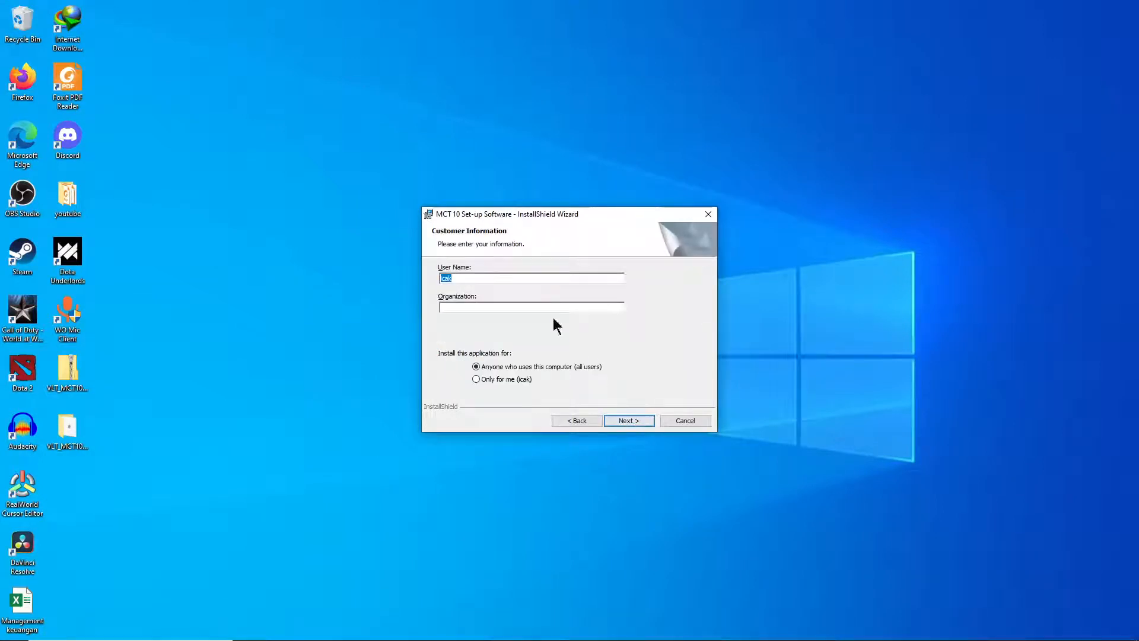
pyautogui.click(490, 276)
pyautogui.click(632, 420)
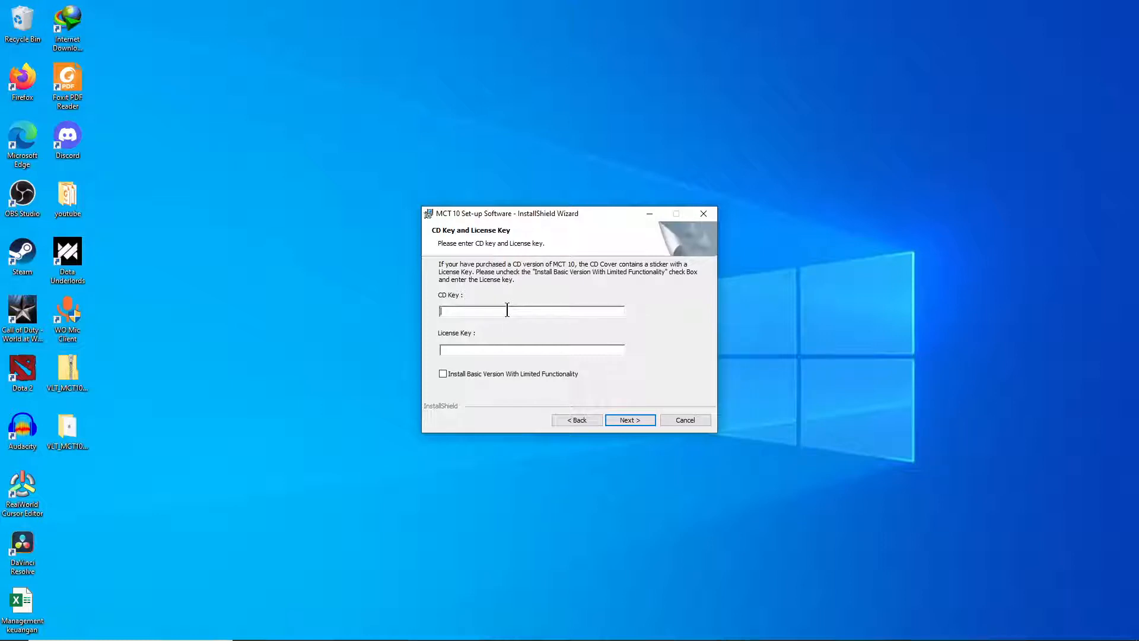
# - Paste the CD keycode, choose the basic limited-functionality version, and keep Complete setup
pyautogui.hotkey('ctrl', 'v')
pyautogui.click(443, 375)
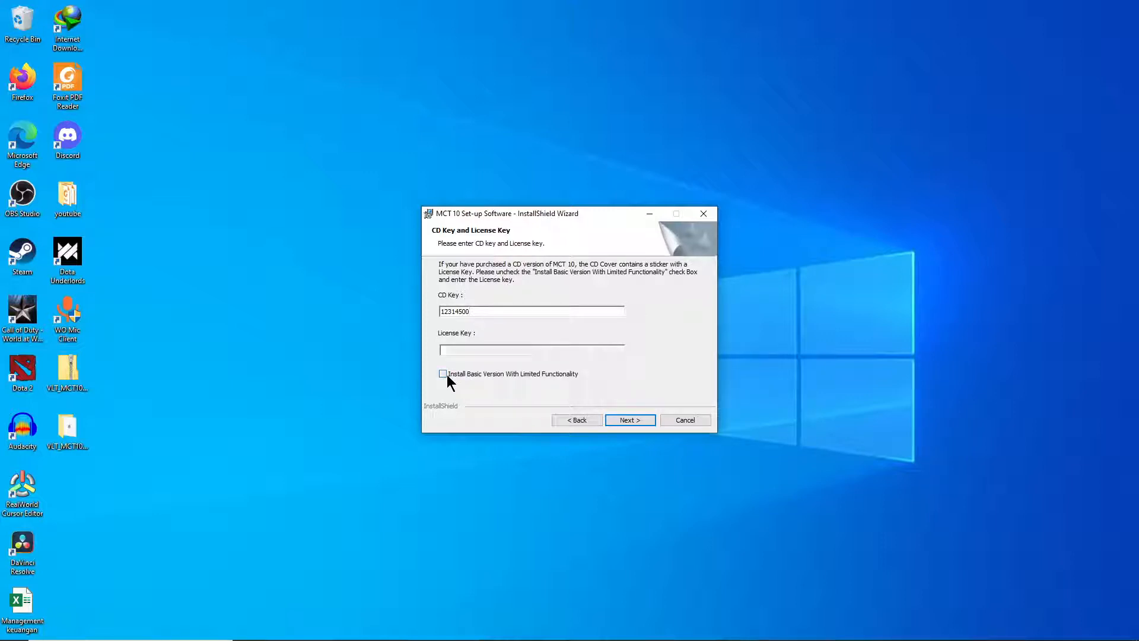
pyautogui.click(631, 422)
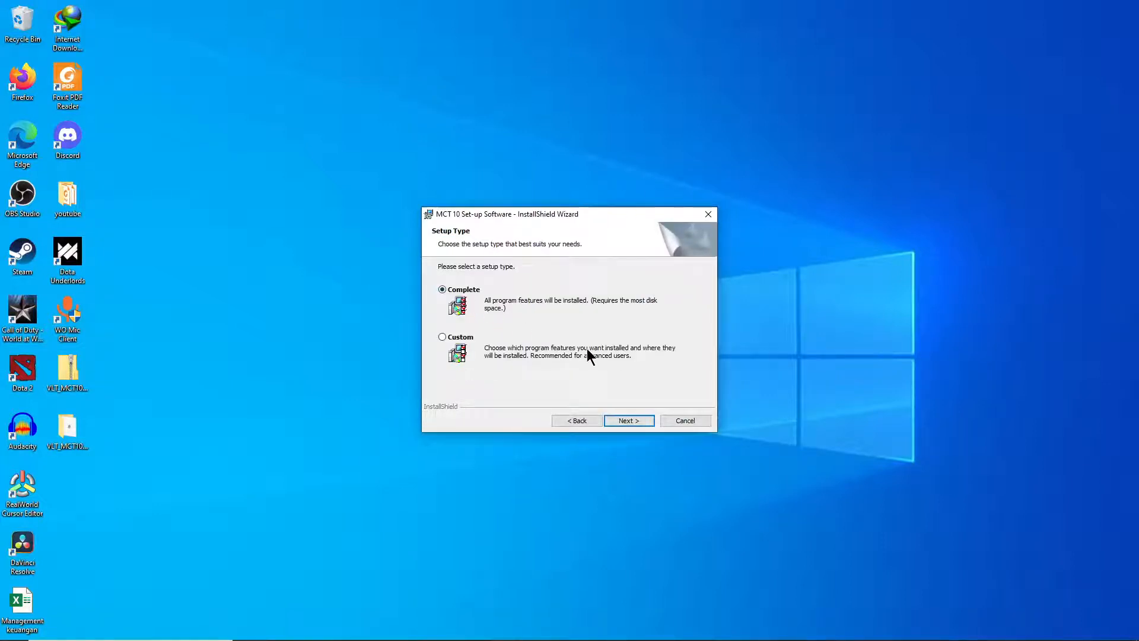
pyautogui.click(634, 421)
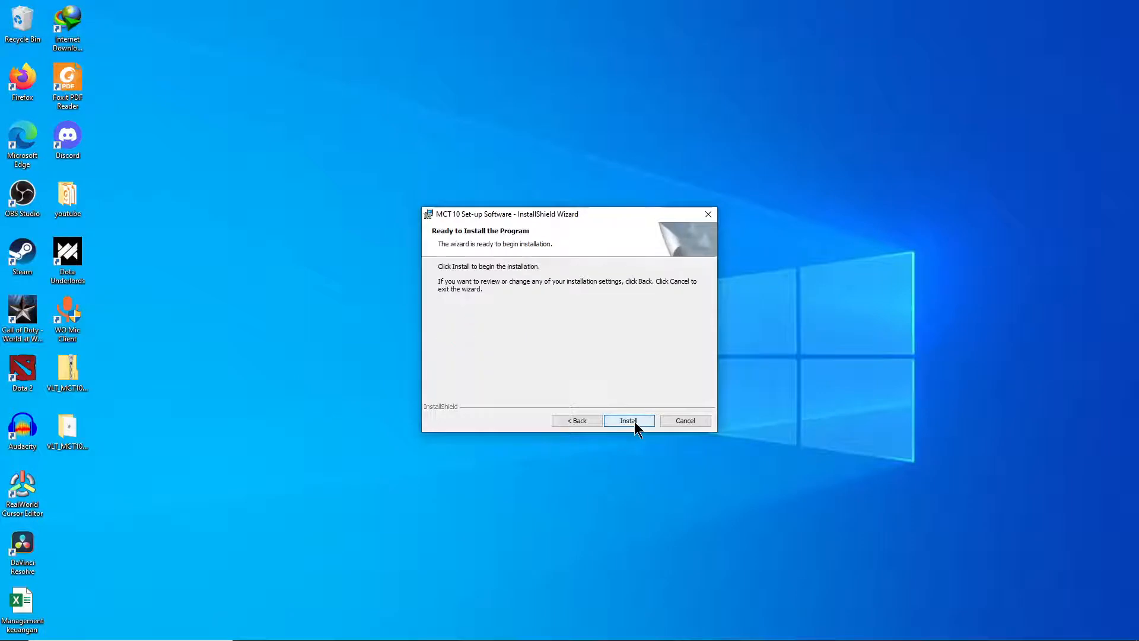
# - Start the MCT 10 installation, then refresh the desktop and empty the Recycle Bin
pyautogui.click(629, 421)
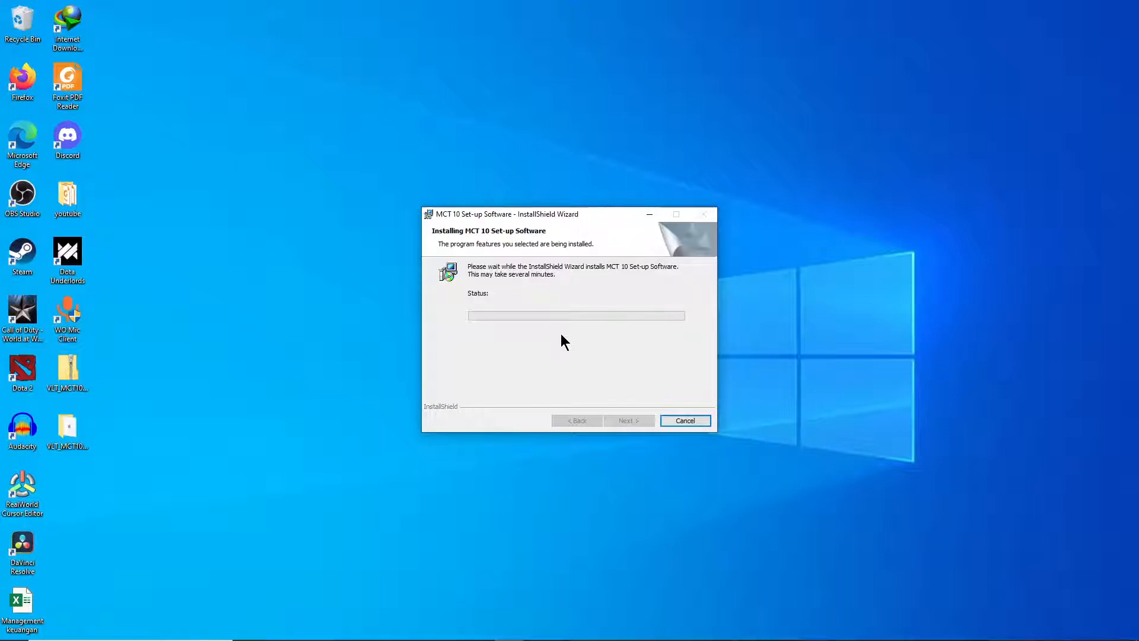
pyautogui.rightClick(806, 268)
pyautogui.click(833, 319)
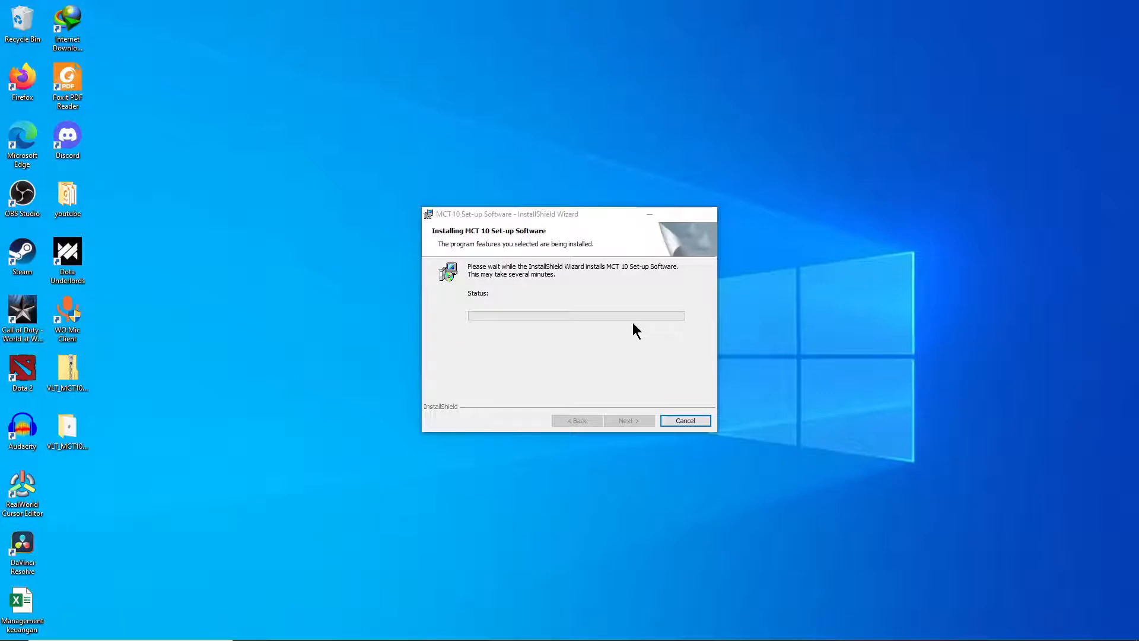
pyautogui.rightClick(23, 30)
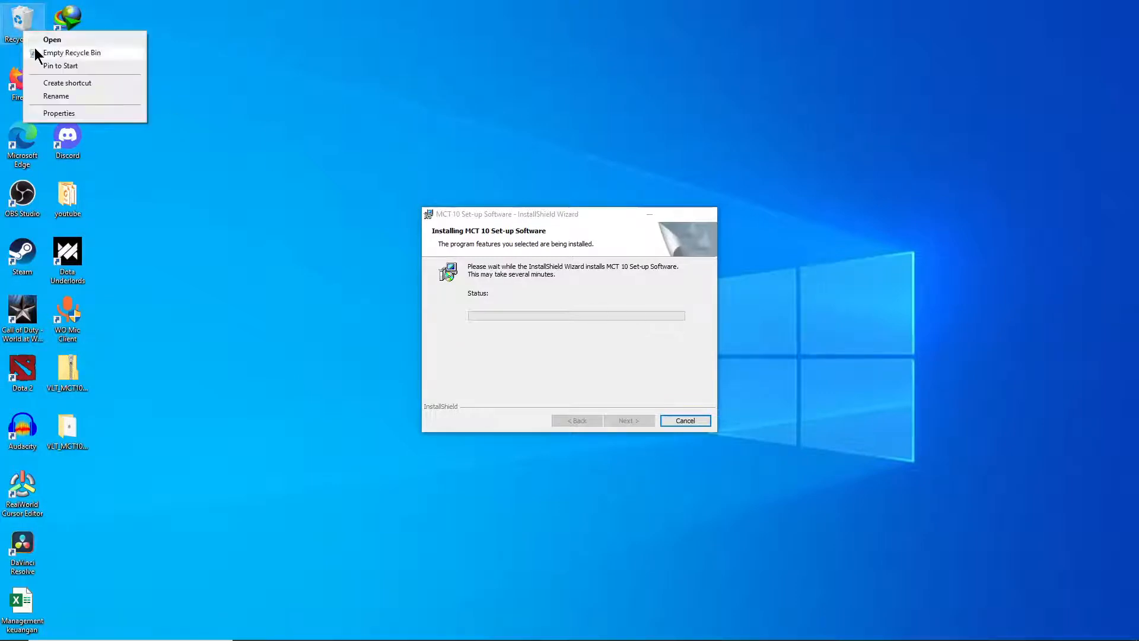
pyautogui.click(36, 51)
# - Confirm permanently deleting the Recycle Bin items while the installation completes
pyautogui.click(617, 336)
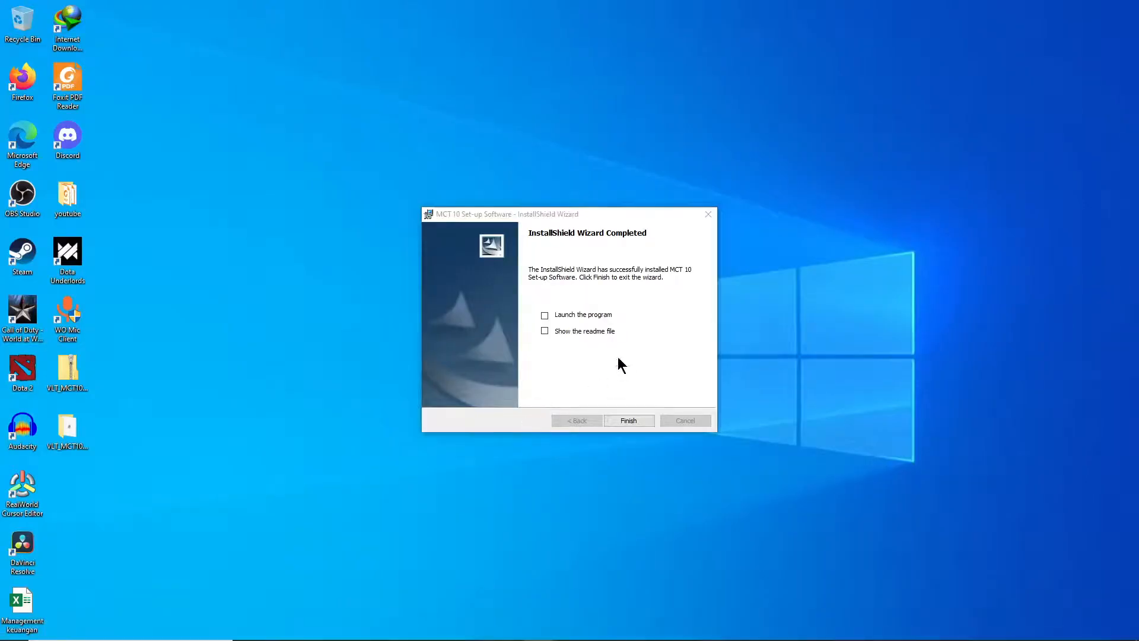
# - Finish the installer and launch MCT 10 Set-up Software from Start's Recently added list
pyautogui.click(630, 420)
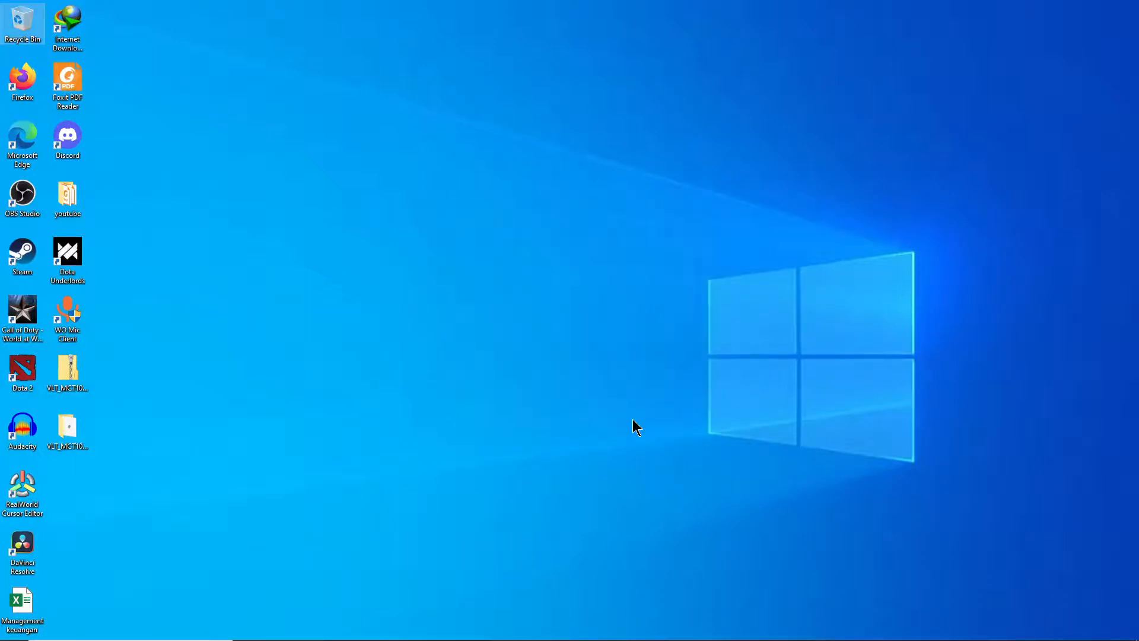
pyautogui.rightClick(419, 299)
pyautogui.click(453, 342)
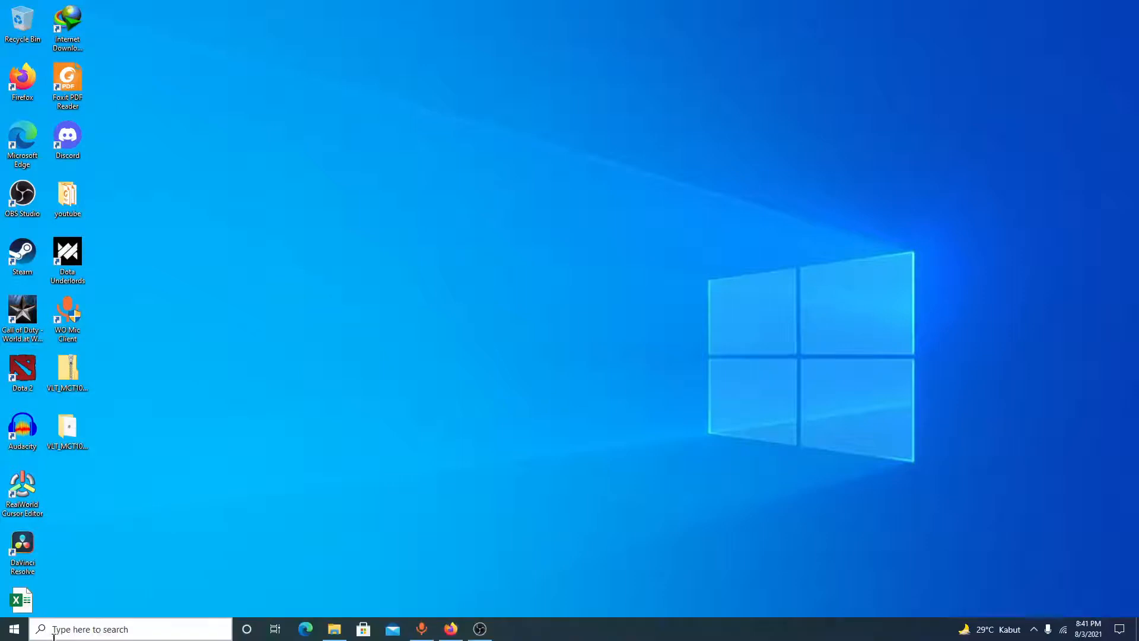
pyautogui.click(11, 629)
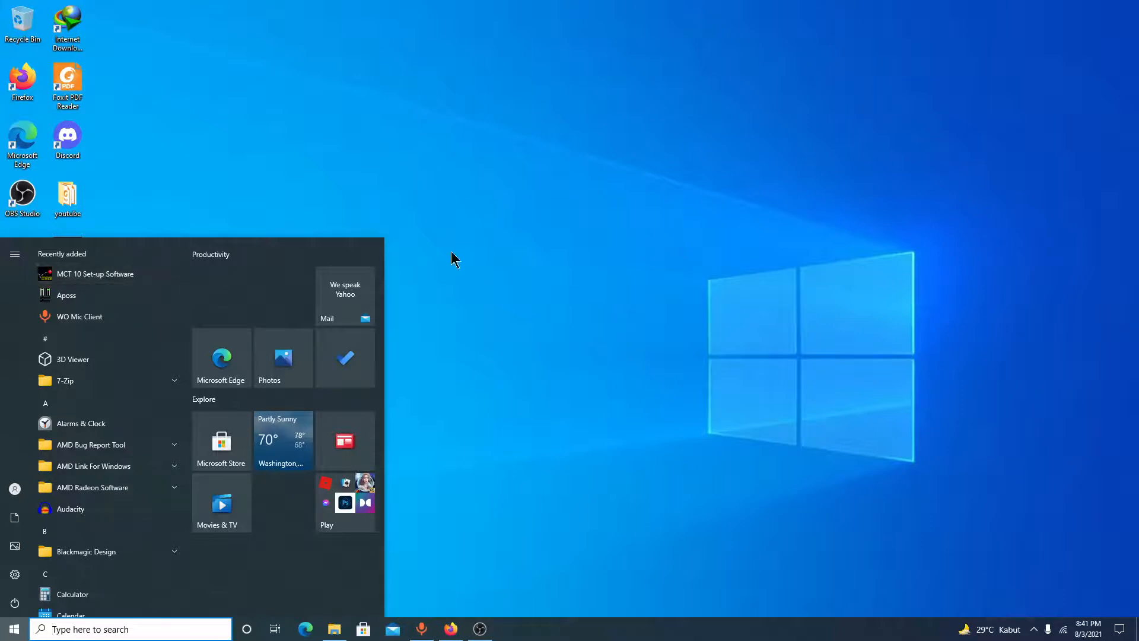
pyautogui.click(108, 274)
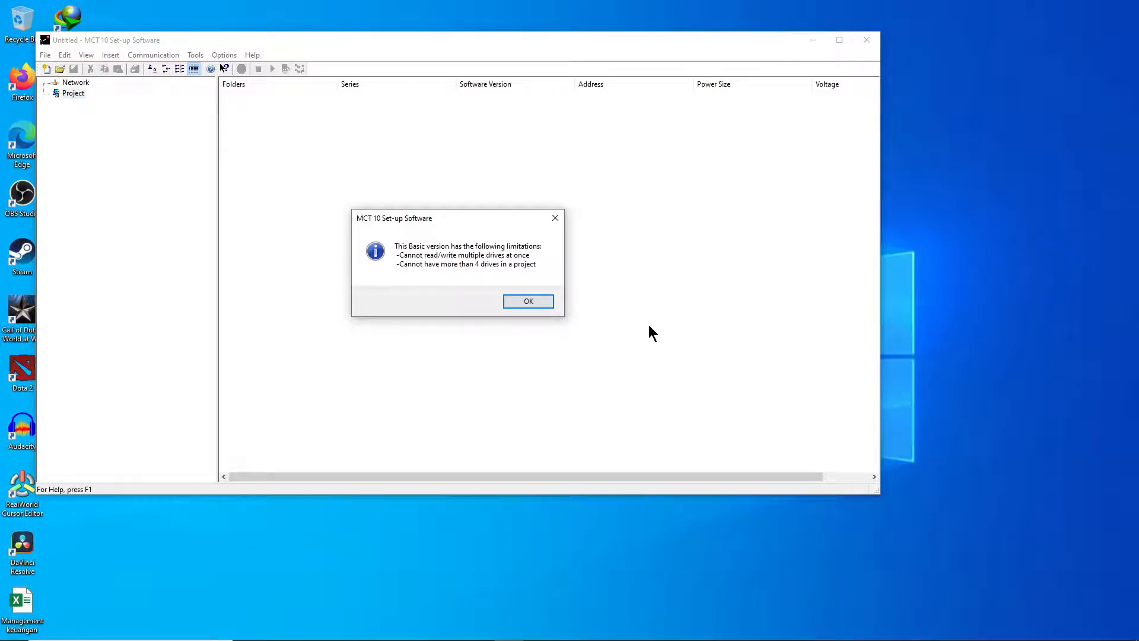
# - Dismiss the Basic version limitations notice and maximize the MCT 10 window
pyautogui.click(536, 301)
pyautogui.click(840, 42)
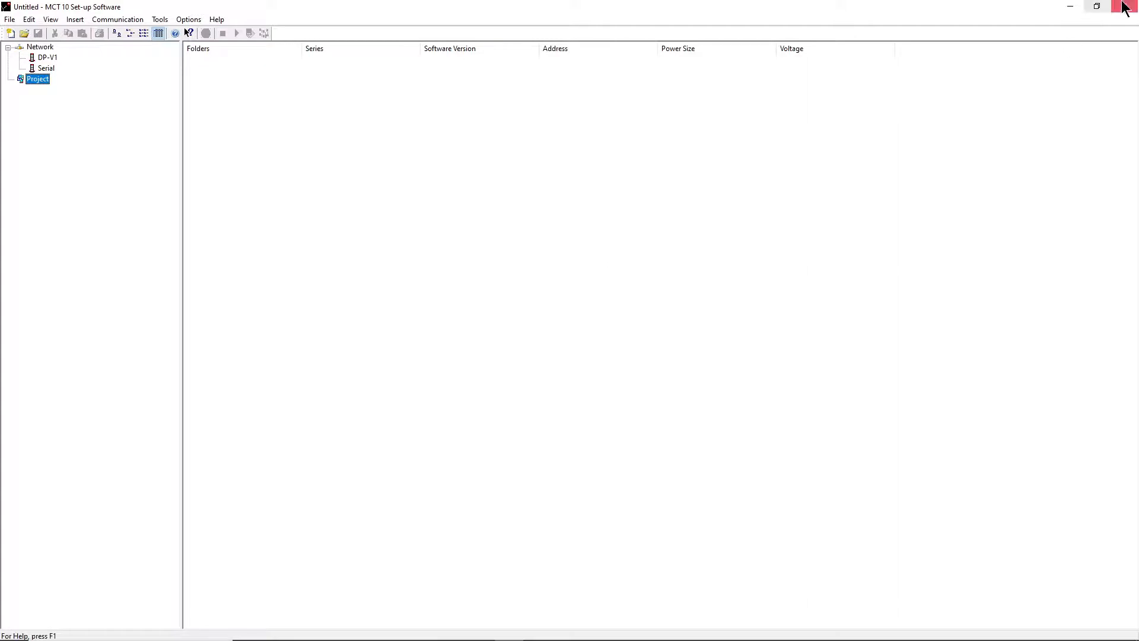
pyautogui.click(1097, 6)
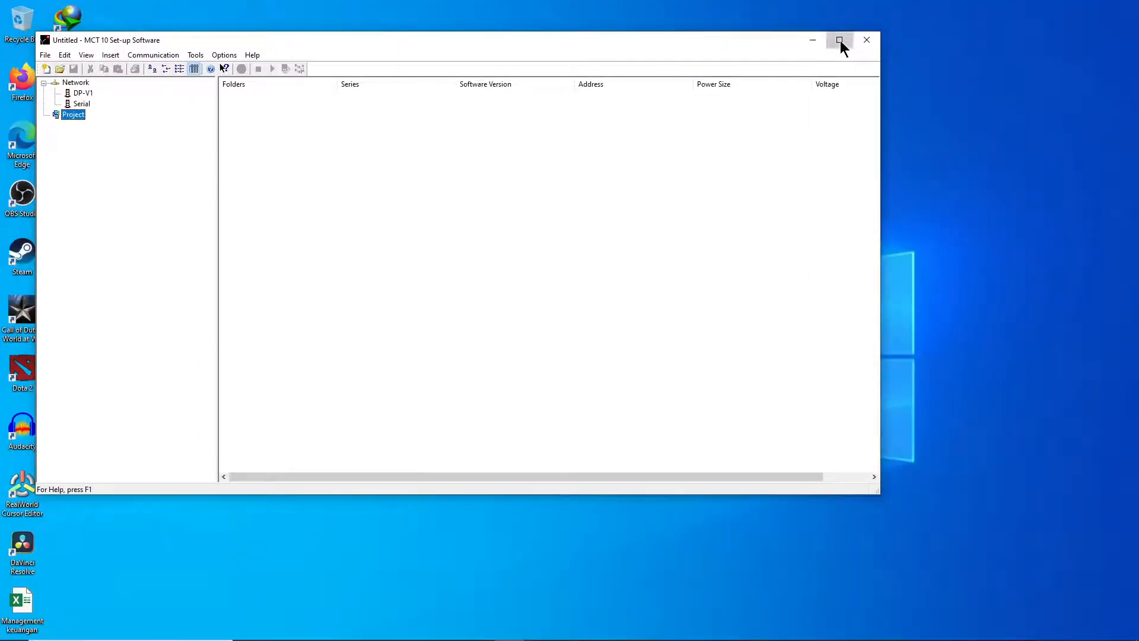
pyautogui.click(840, 42)
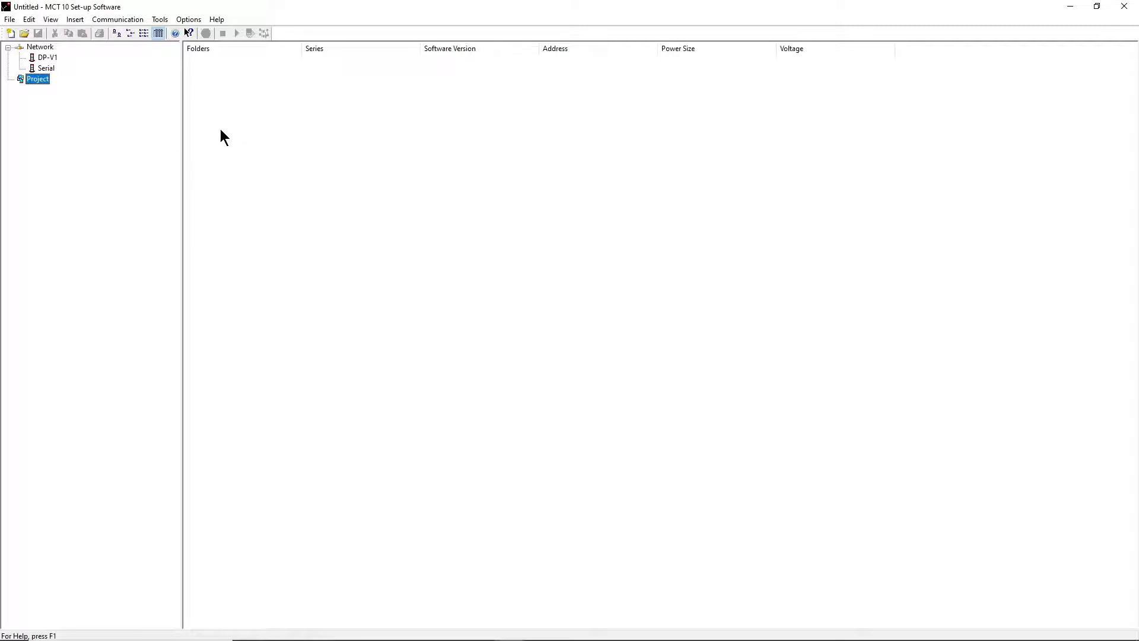
# - Browse the Serial, Project and DP-V1 entries in the network tree
pyautogui.click(47, 68)
pyautogui.click(43, 79)
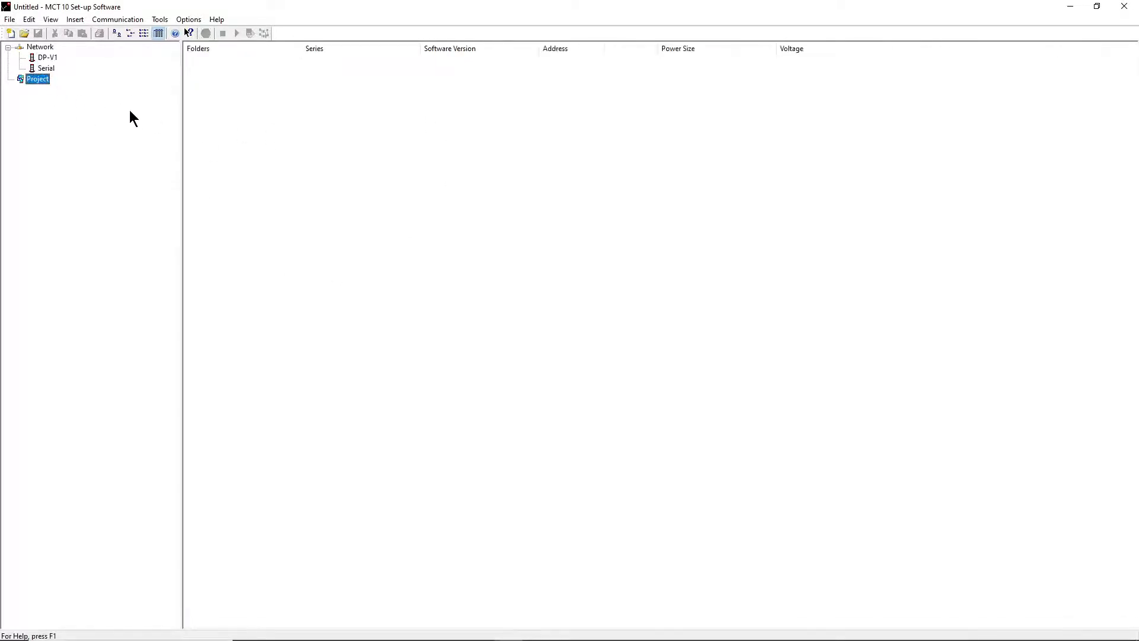
pyautogui.click(47, 57)
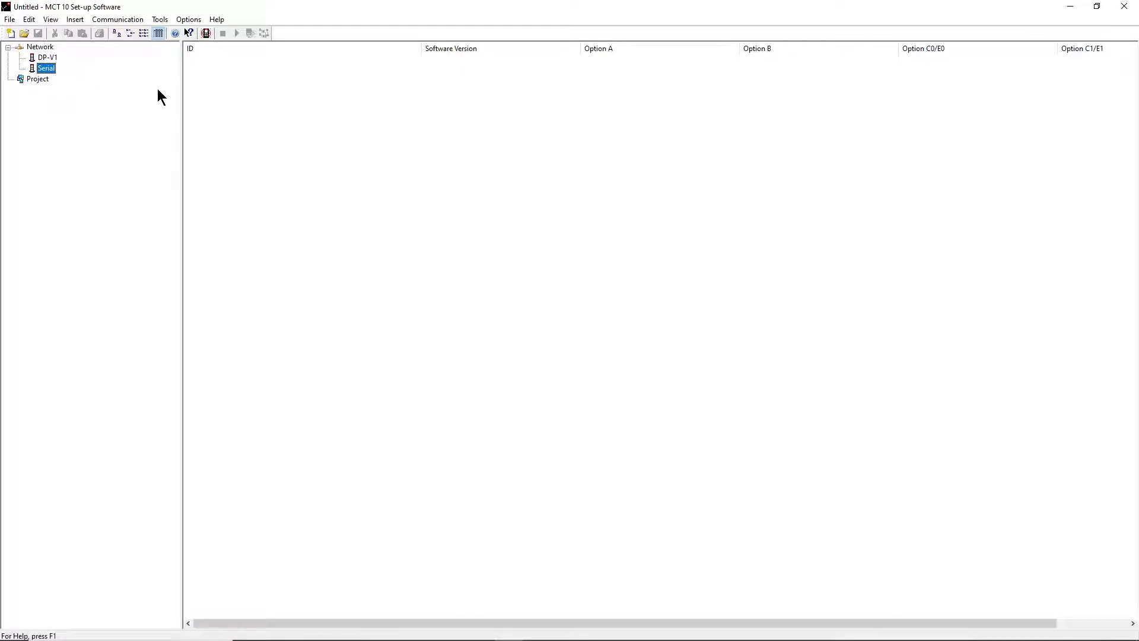
# - From the Project's context menu, choose New > Drive
pyautogui.click(38, 78)
pyautogui.rightClick(43, 88)
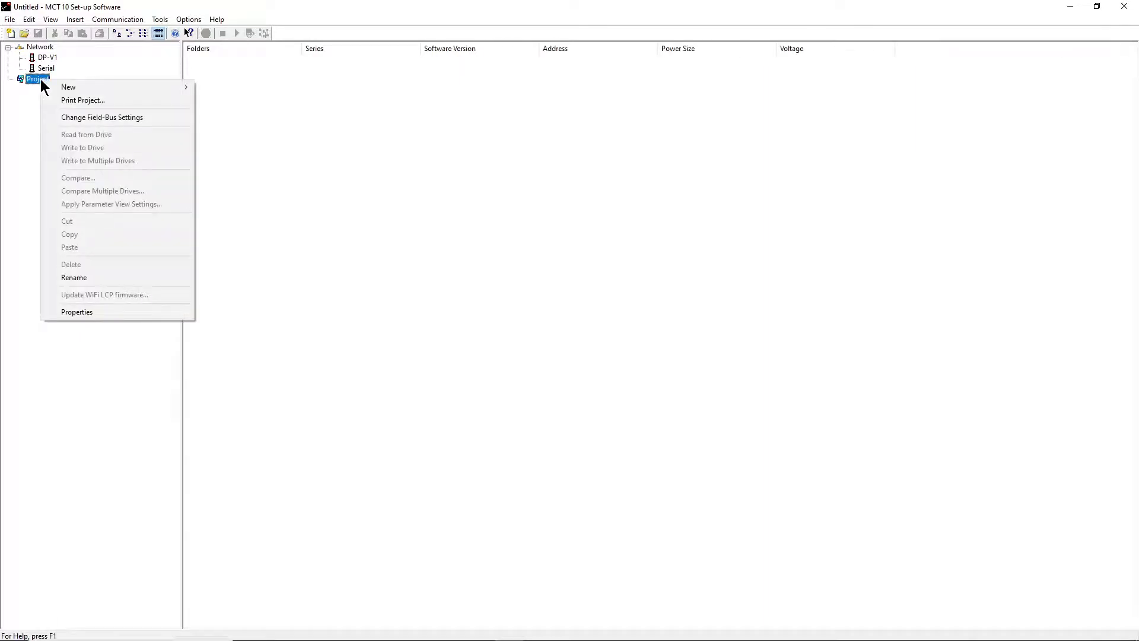
pyautogui.click(10, 116)
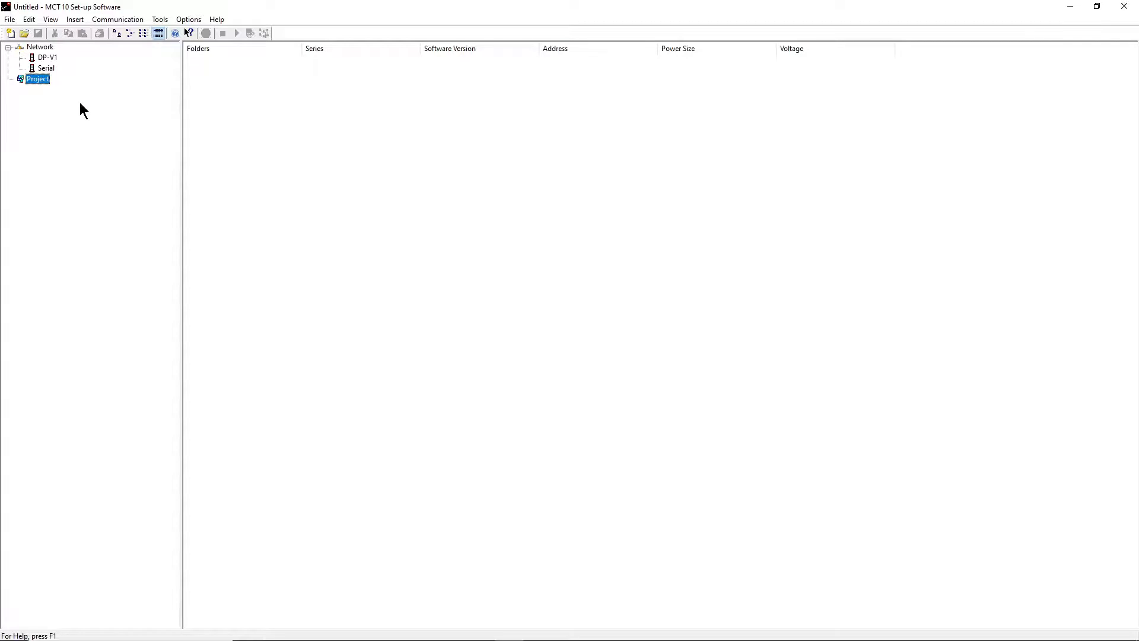
pyautogui.rightClick(40, 79)
pyautogui.moveTo(132, 84)
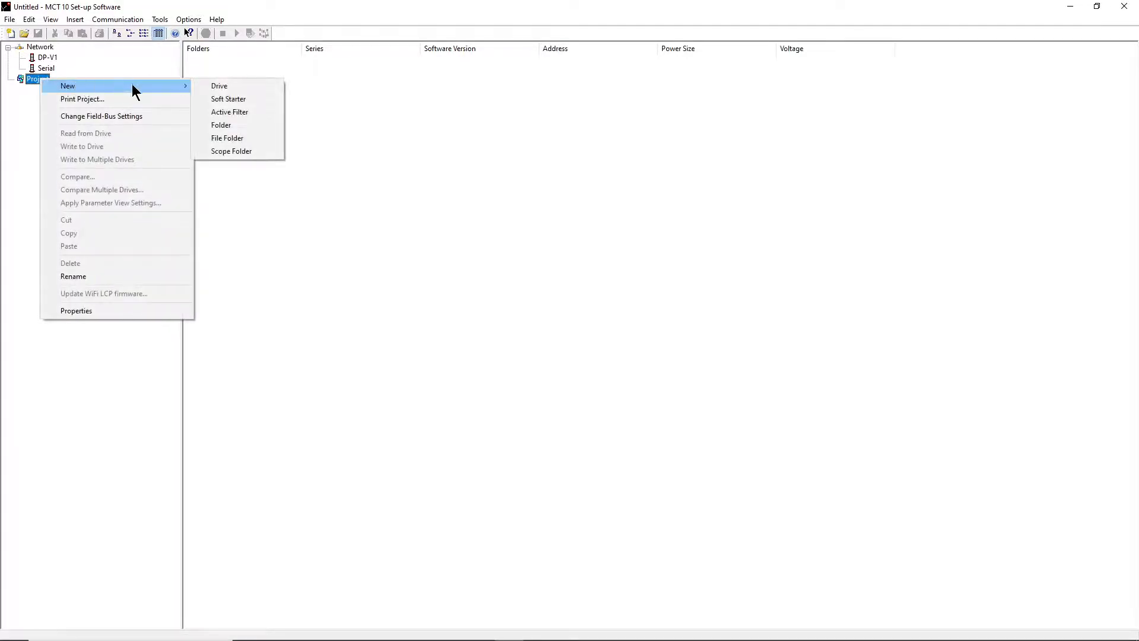
pyautogui.click(261, 89)
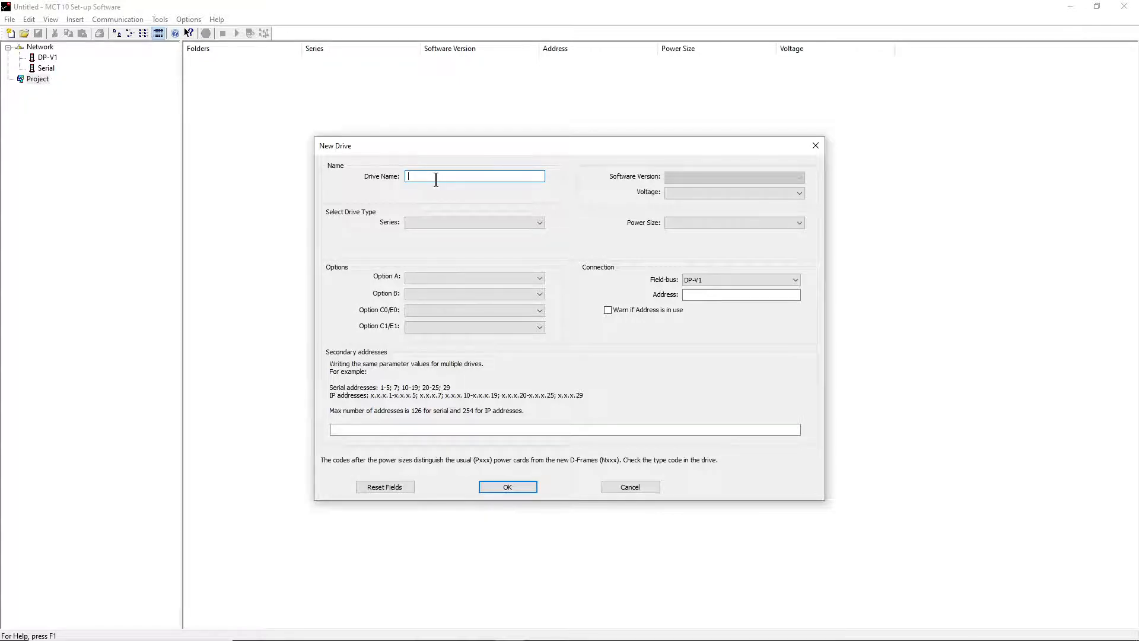
# - Name the drive TEST DRIVE with series FC-051, power 2.20kW and supply 380-480V 3P
pyautogui.write('TEST DRIVE')
pyautogui.click(455, 221)
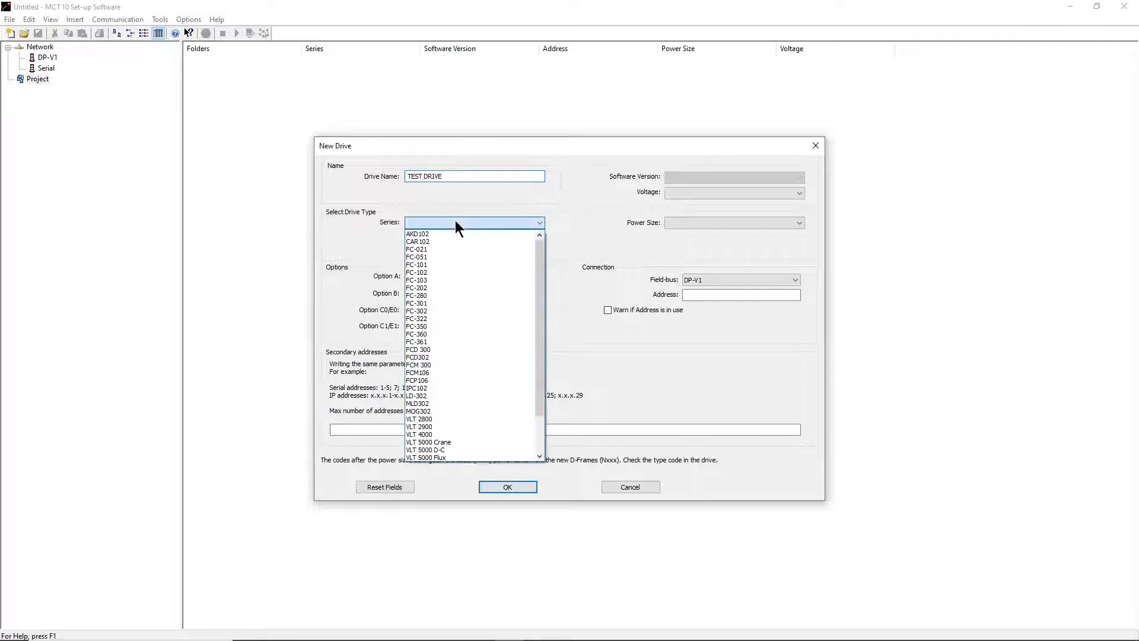
pyautogui.moveTo(541, 244)
pyautogui.mouseDown()
pyautogui.moveTo(542, 308)
pyautogui.moveTo(541, 247)
pyautogui.mouseUp()
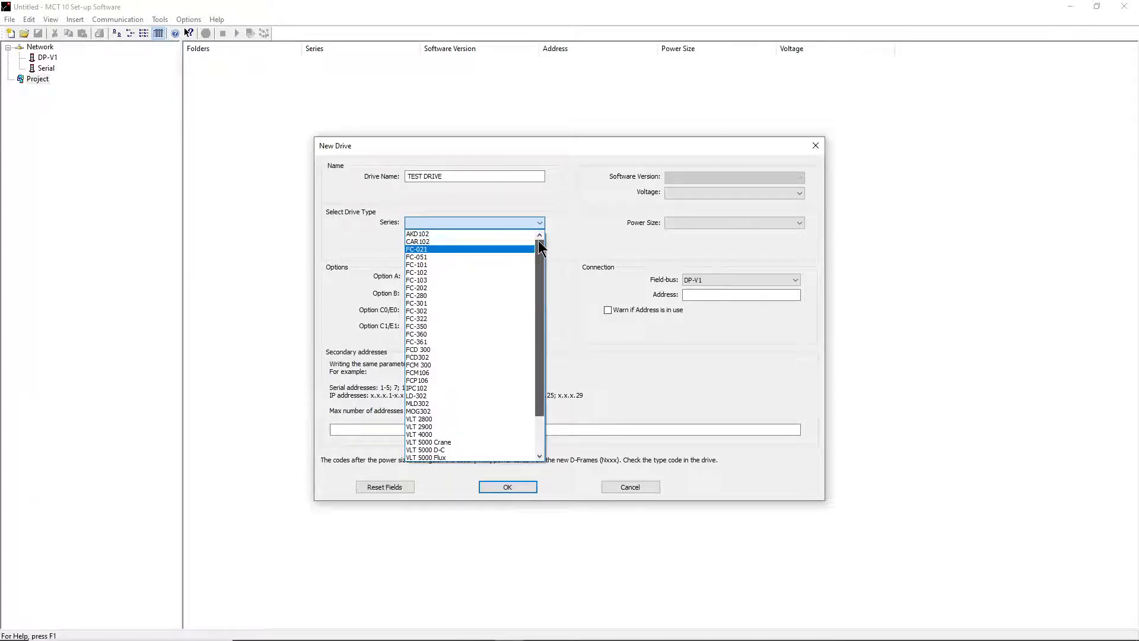
pyautogui.click(439, 257)
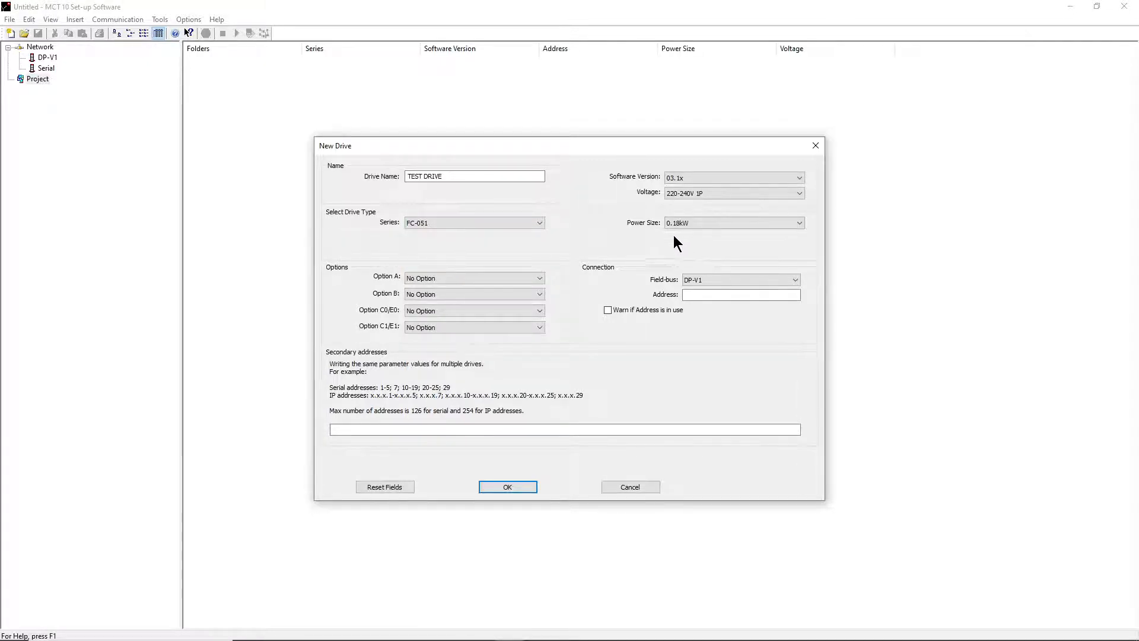
pyautogui.click(698, 223)
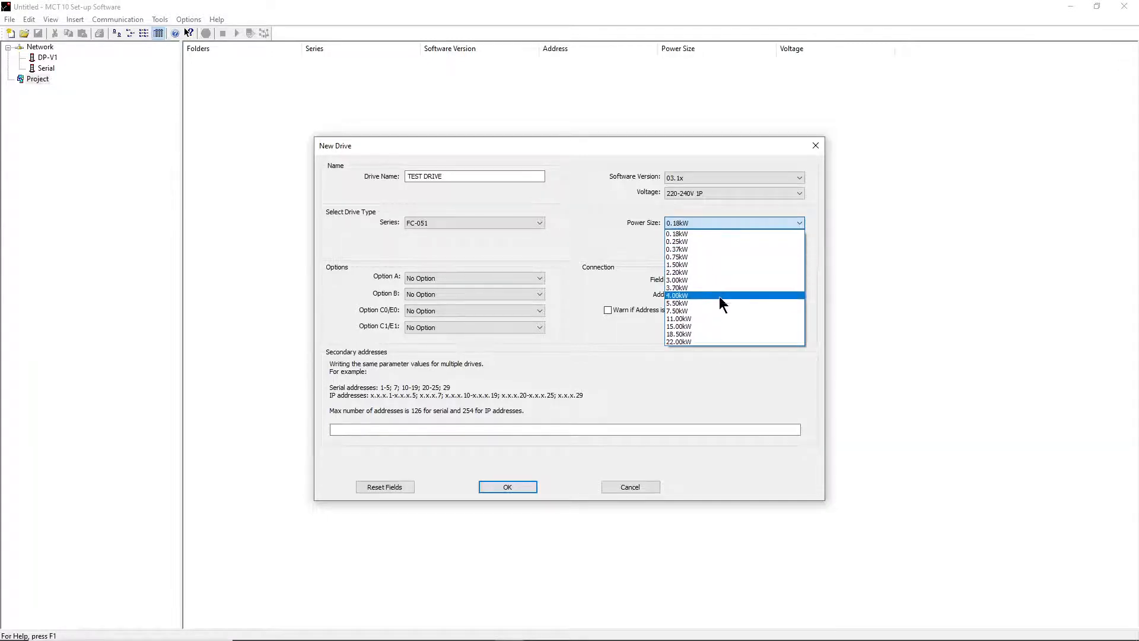
pyautogui.click(705, 271)
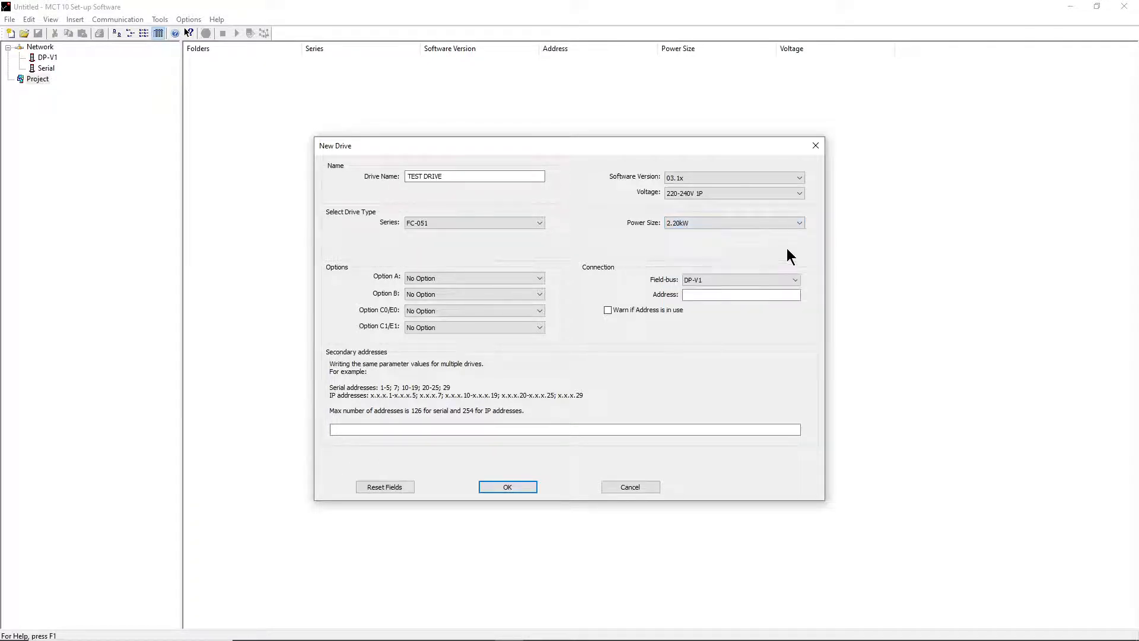
pyautogui.click(686, 193)
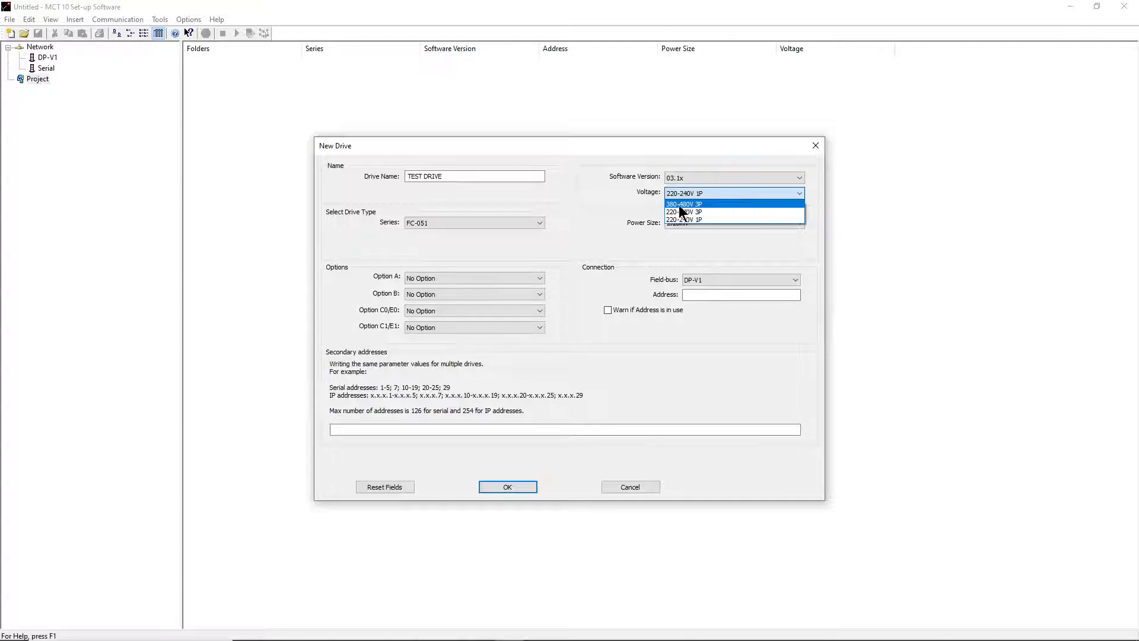
pyautogui.click(682, 204)
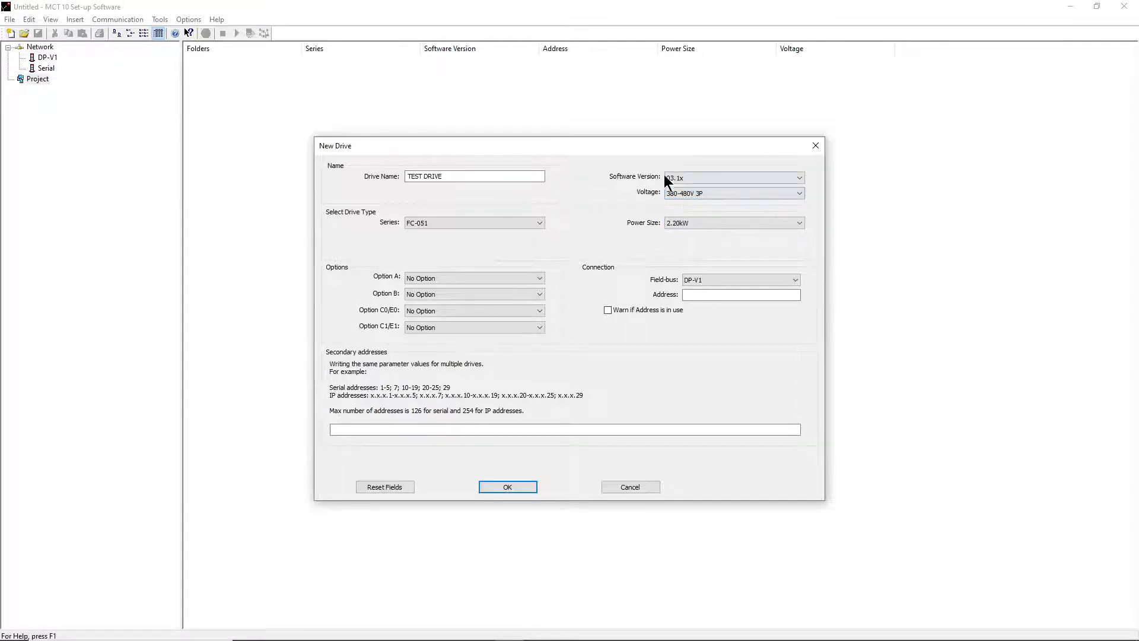
# - Keep software 03.1x, No Option for Options A, B, C0/E0, DP-V1 field-bus, and create the drive
pyautogui.click(689, 176)
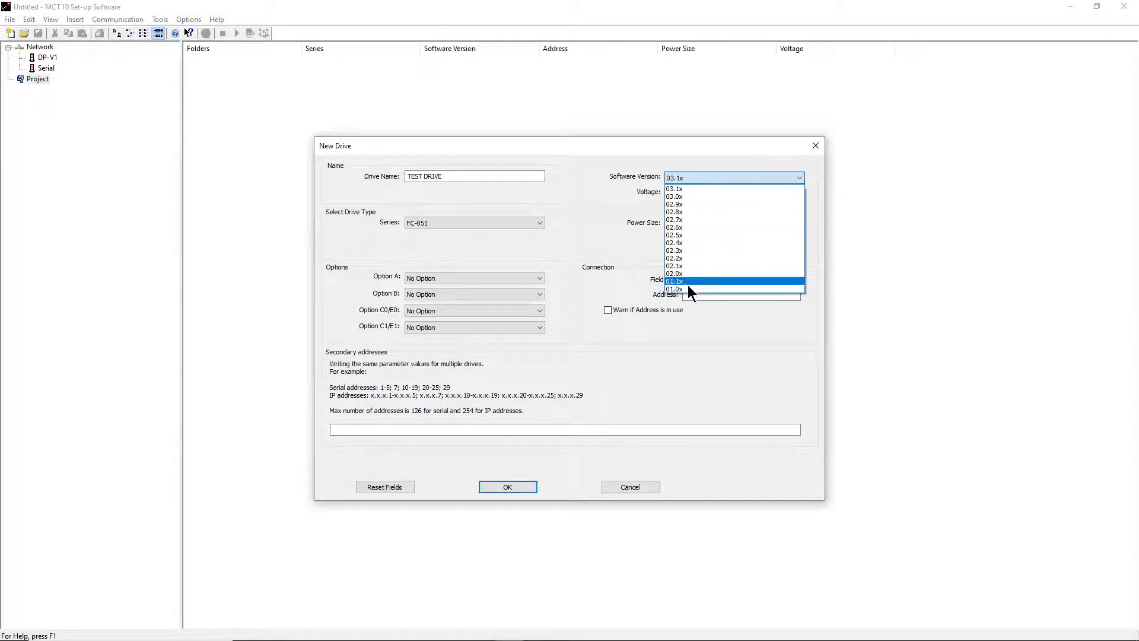
pyautogui.click(697, 189)
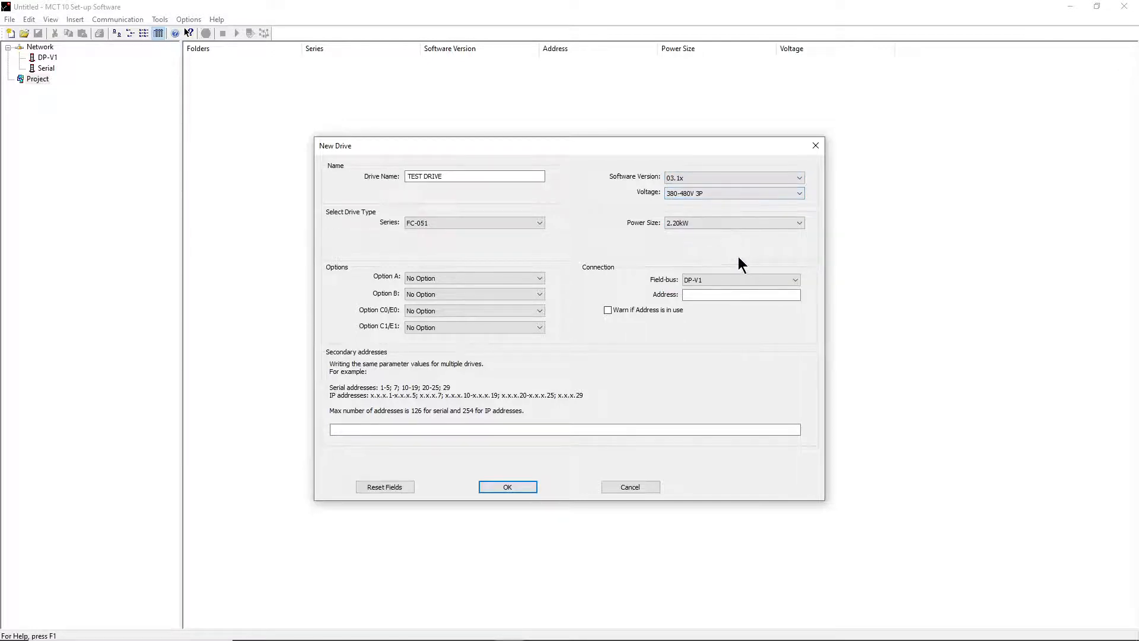
pyautogui.click(506, 279)
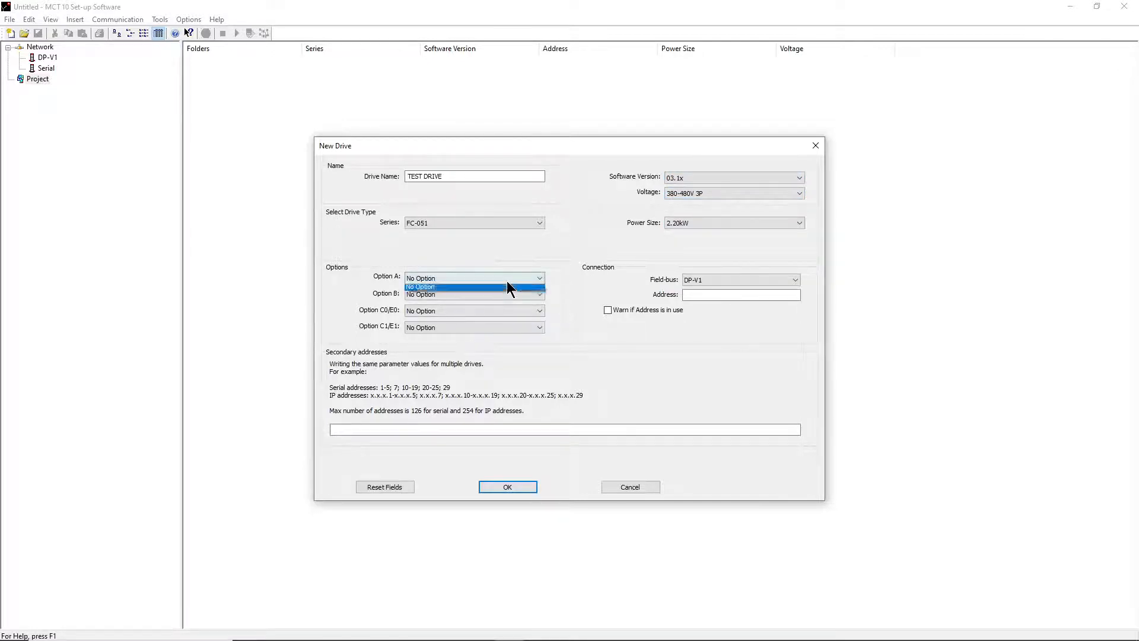
pyautogui.click(509, 278)
pyautogui.click(518, 296)
pyautogui.click(518, 303)
pyautogui.click(517, 311)
pyautogui.click(517, 311)
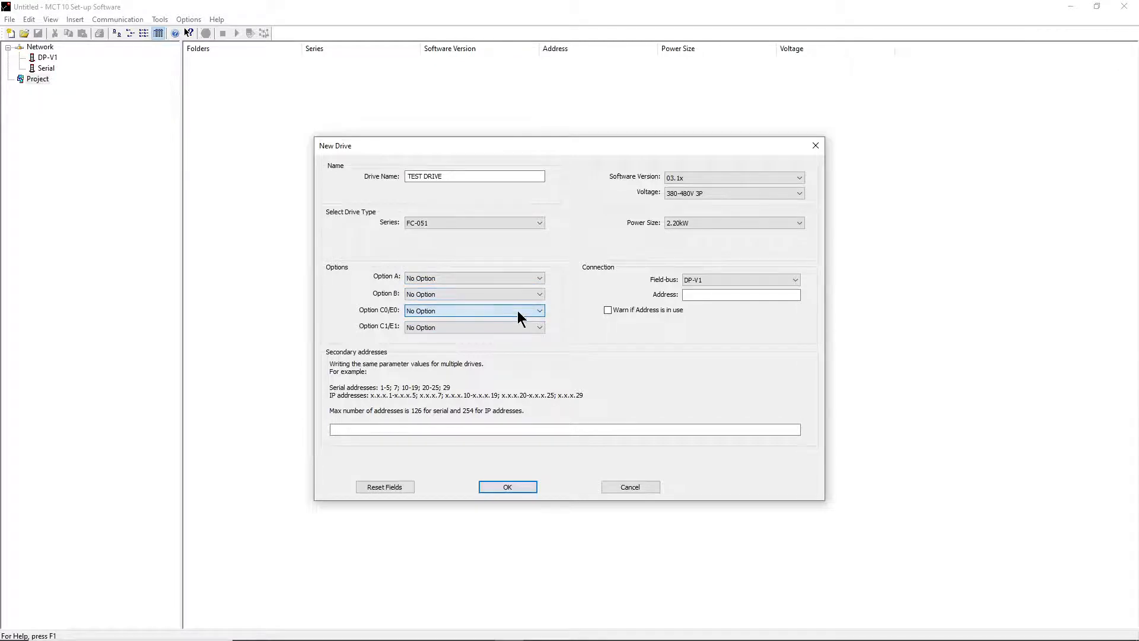
pyautogui.click(516, 323)
pyautogui.click(516, 327)
pyautogui.click(767, 277)
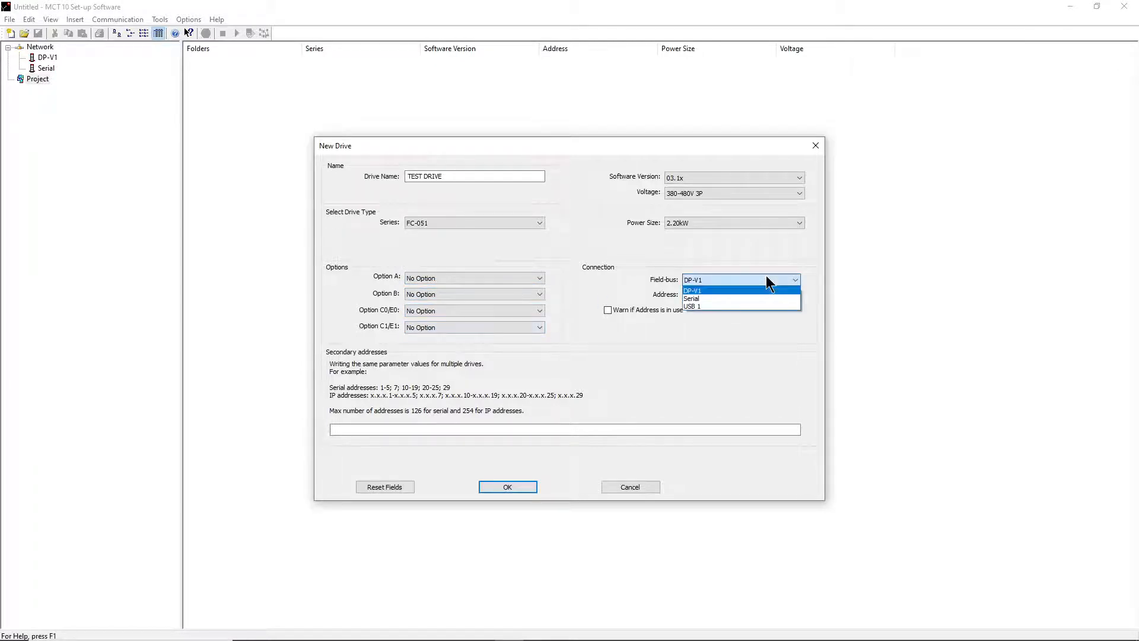
pyautogui.click(766, 276)
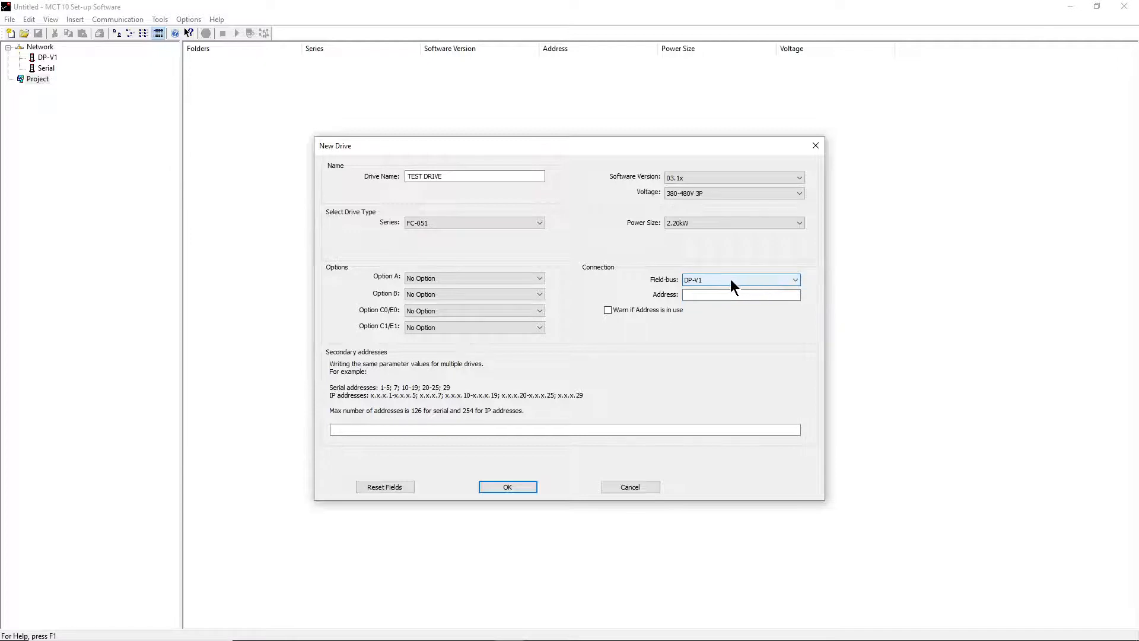
pyautogui.click(698, 275)
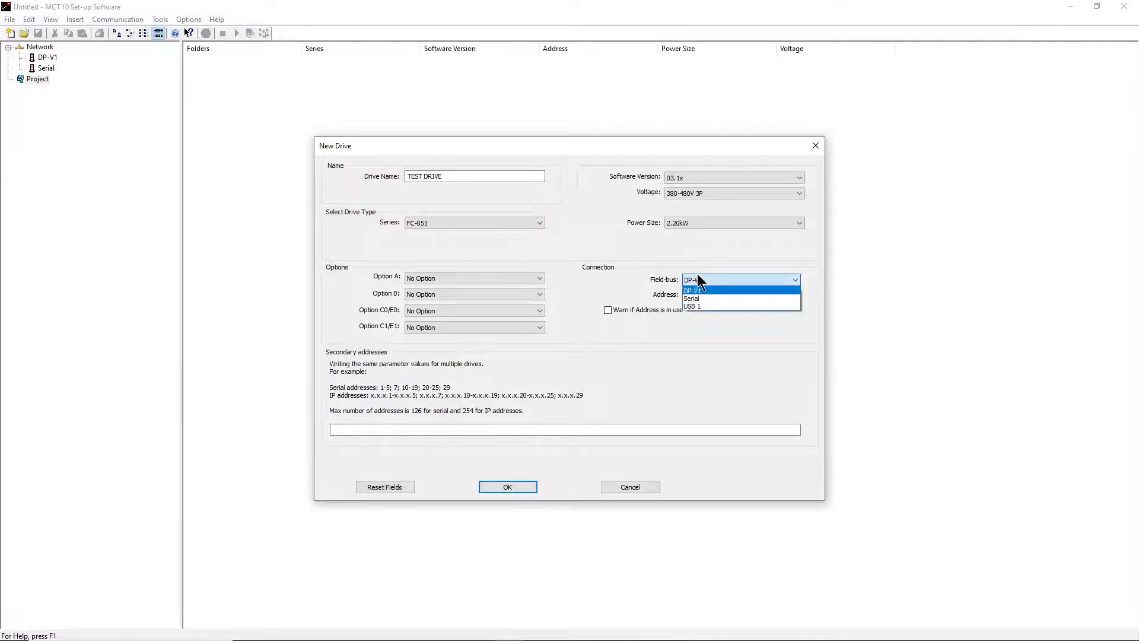
pyautogui.click(696, 273)
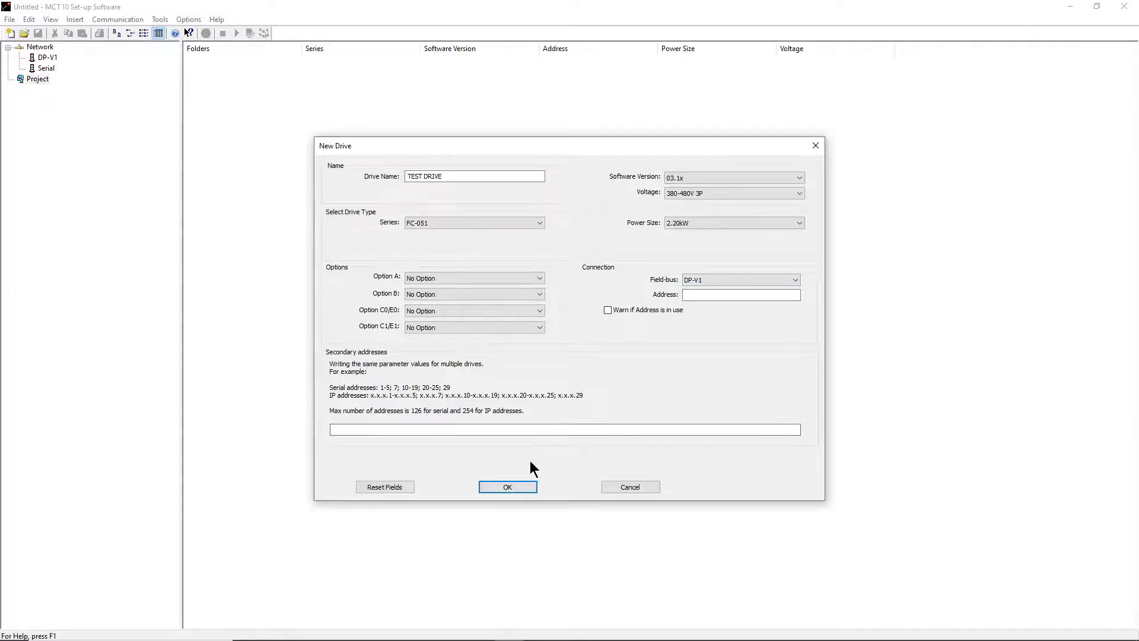
pyautogui.click(526, 485)
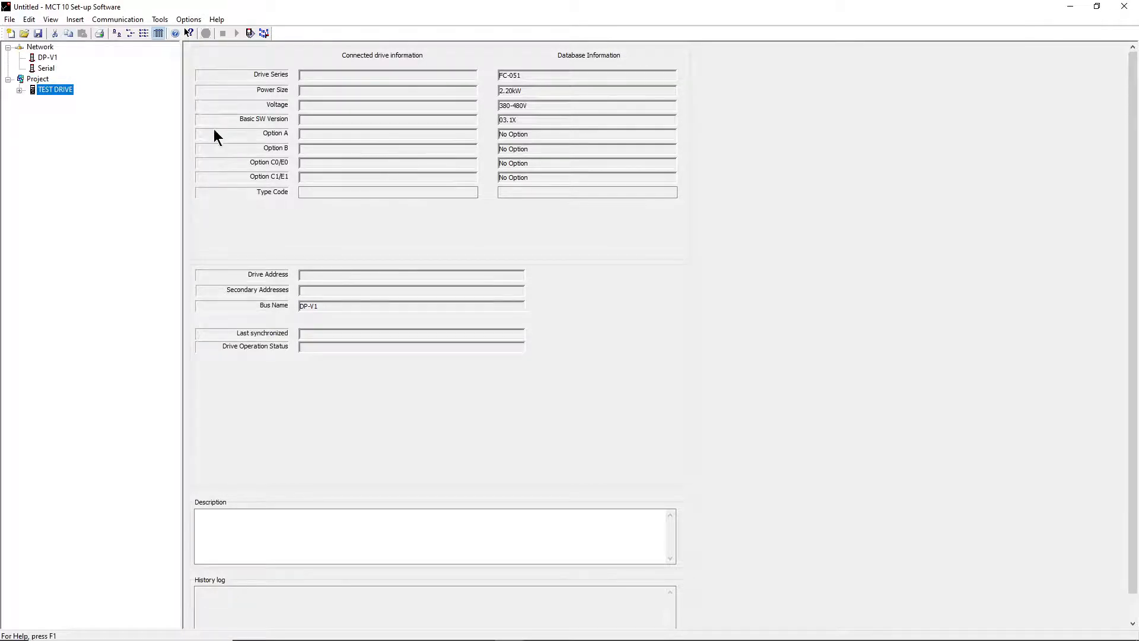
# - Expand TEST DRIVE > All Parameters > 0-** Operation / Display to show its Setup 1/Setup 2 table
pyautogui.click(19, 91)
pyautogui.click(31, 101)
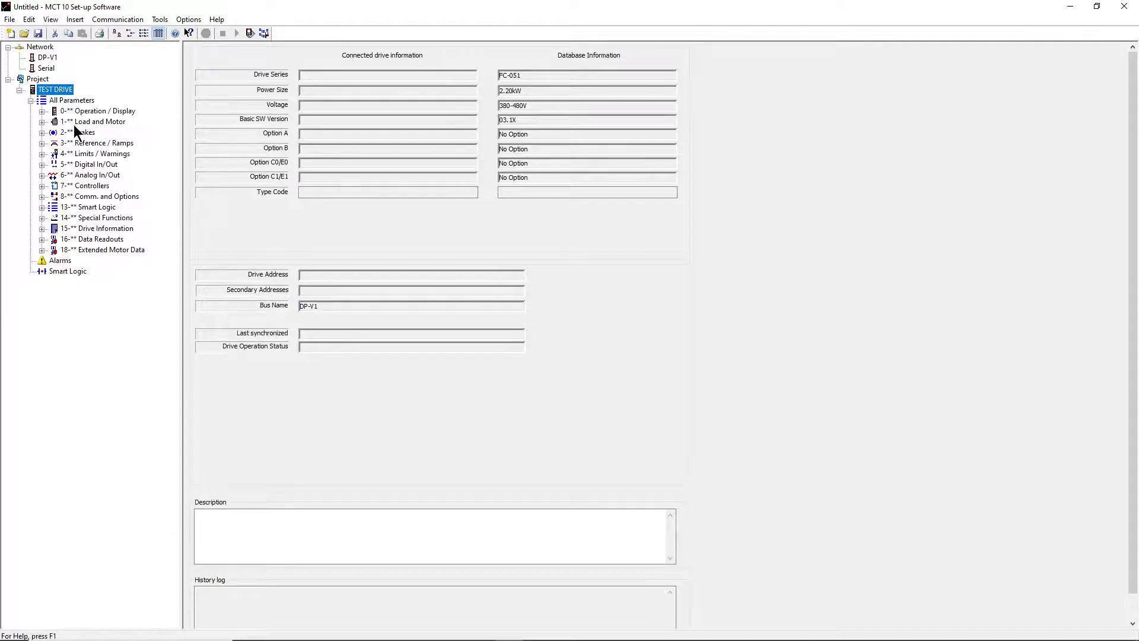
pyautogui.click(42, 111)
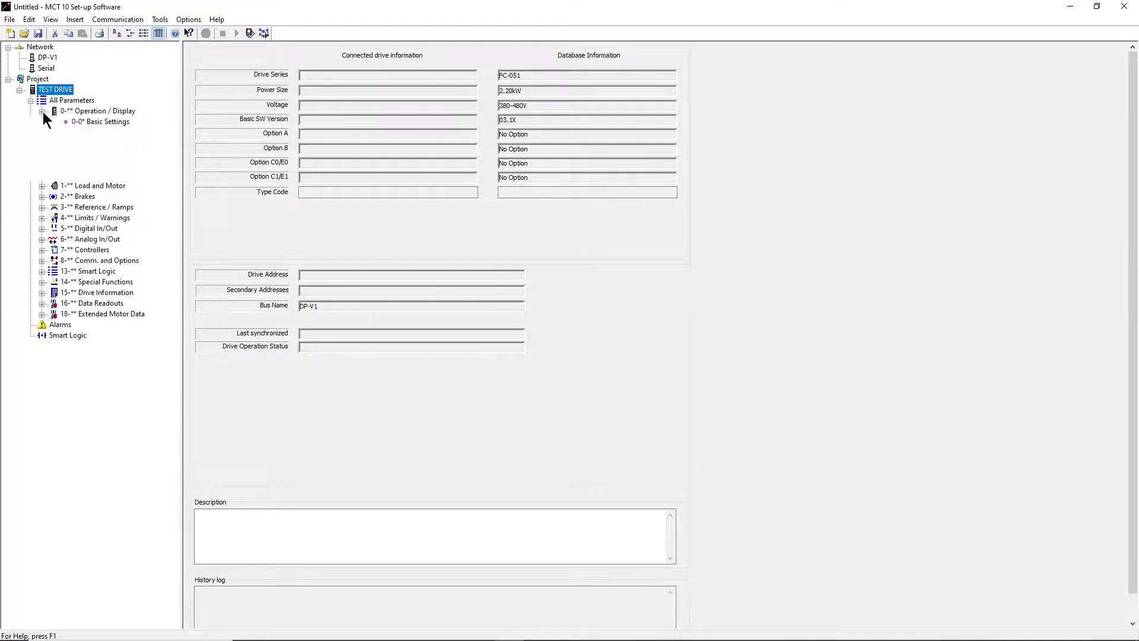
pyautogui.click(122, 113)
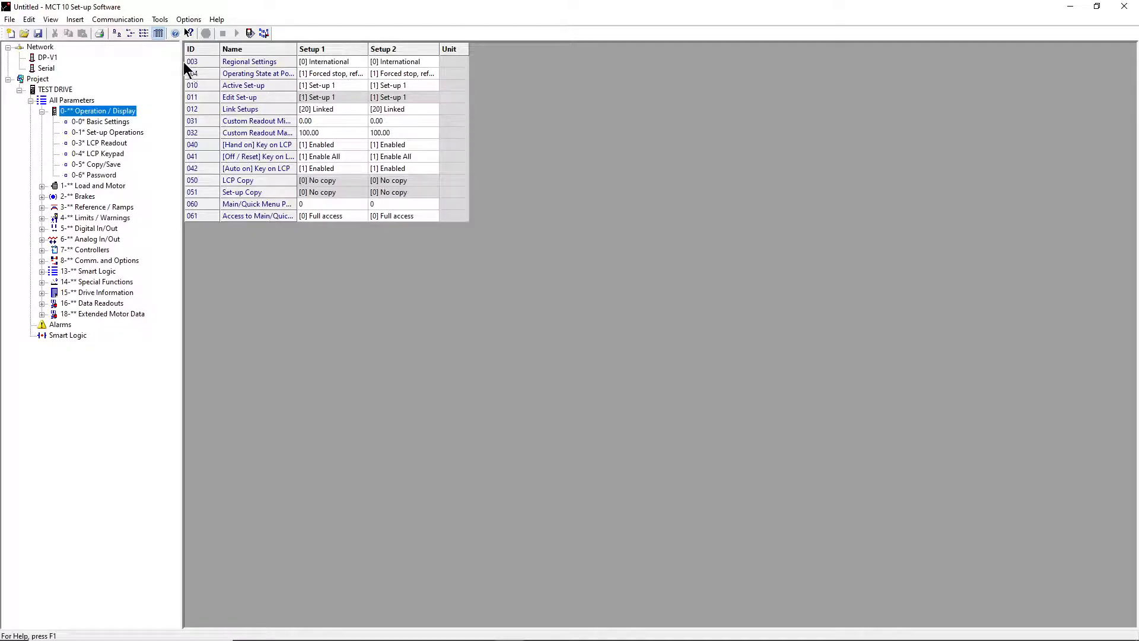
# - Browse the 0-** subgroups: Basic Settings, Set-up Operations, LCP Readout, LCP Keypad, Copy/Save, Password
pyautogui.click(118, 121)
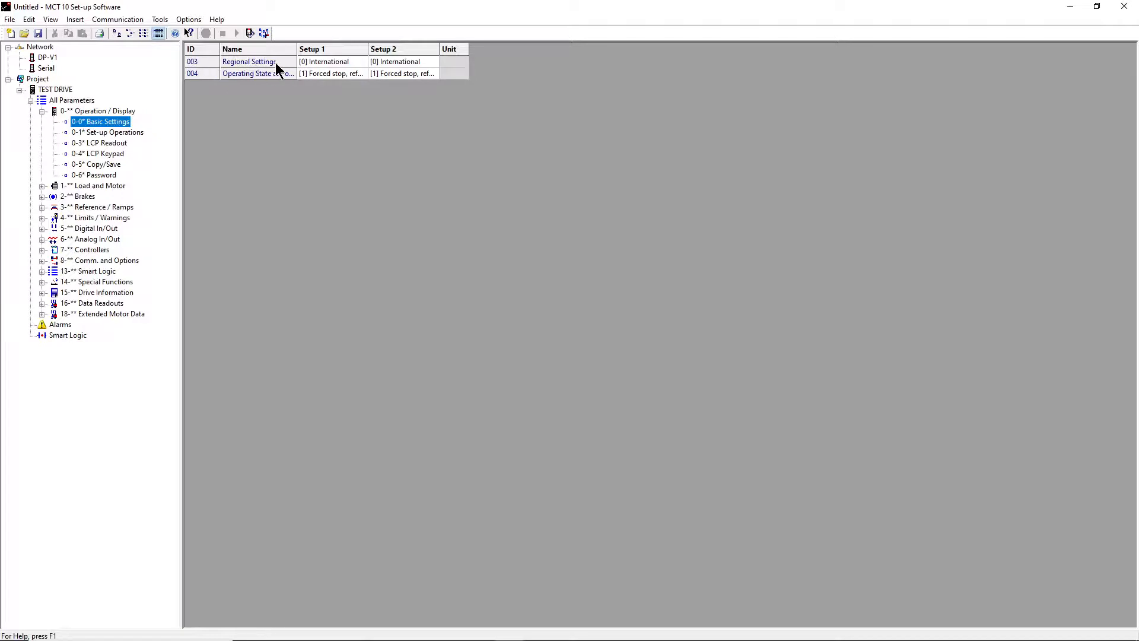
pyautogui.click(123, 131)
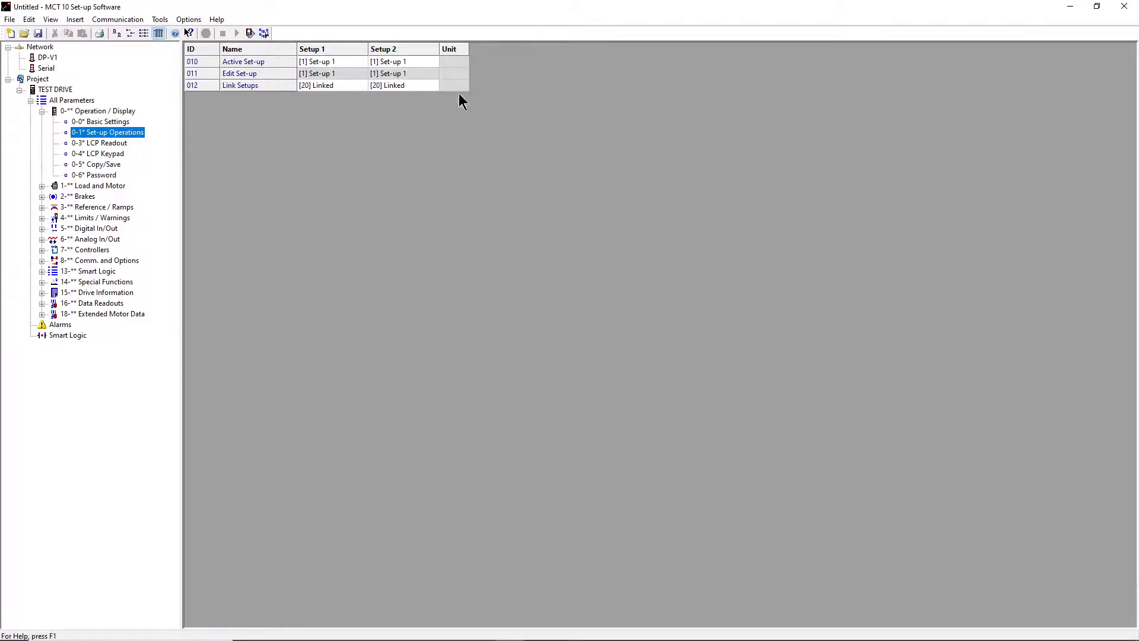
pyautogui.click(117, 145)
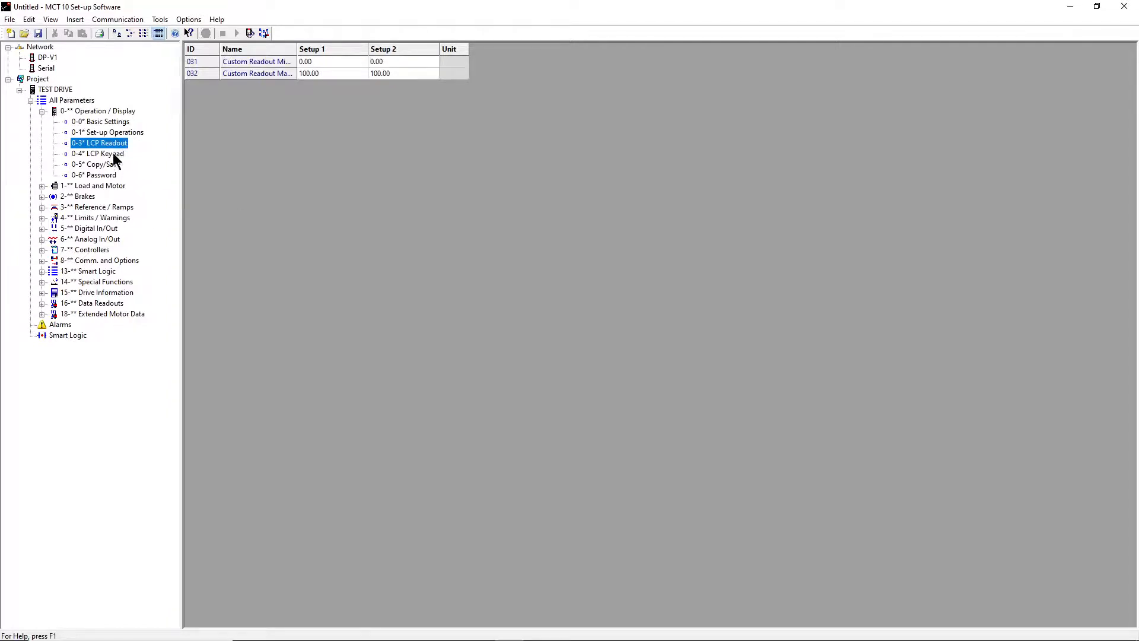
pyautogui.click(115, 155)
pyautogui.click(113, 165)
pyautogui.click(108, 176)
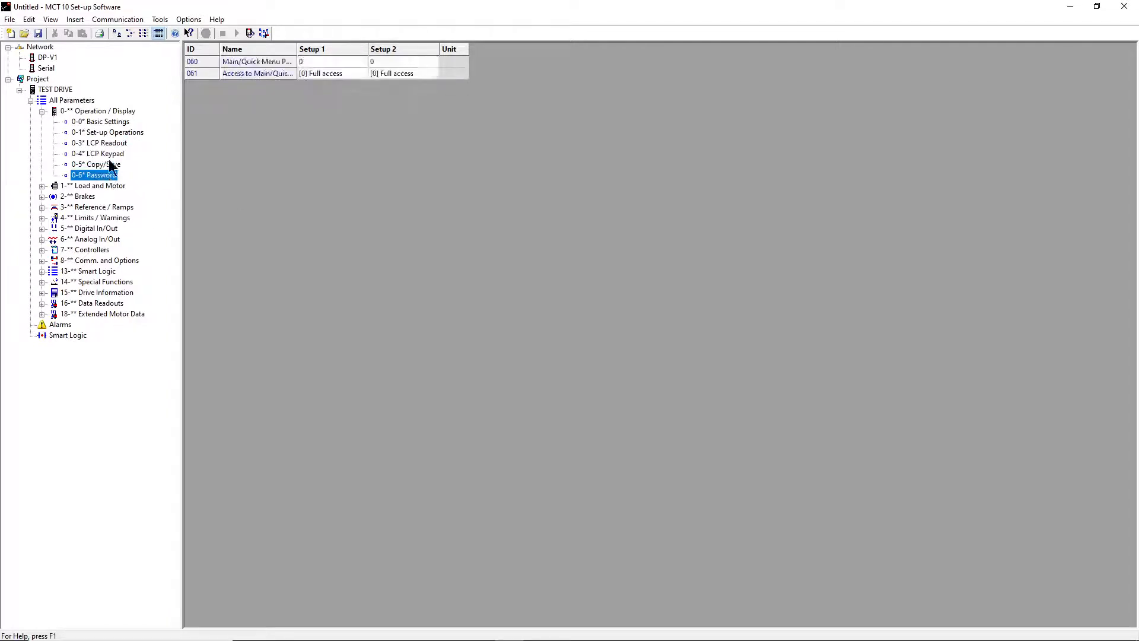
pyautogui.click(112, 165)
pyautogui.click(116, 121)
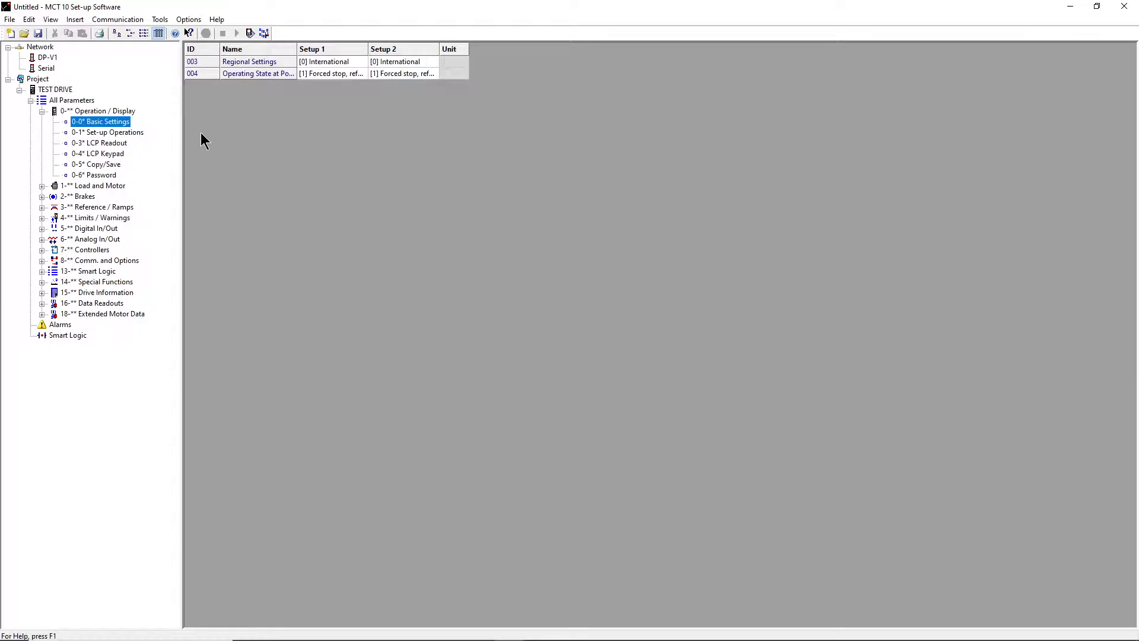
pyautogui.click(121, 132)
pyautogui.click(115, 143)
pyautogui.click(112, 122)
pyautogui.click(109, 122)
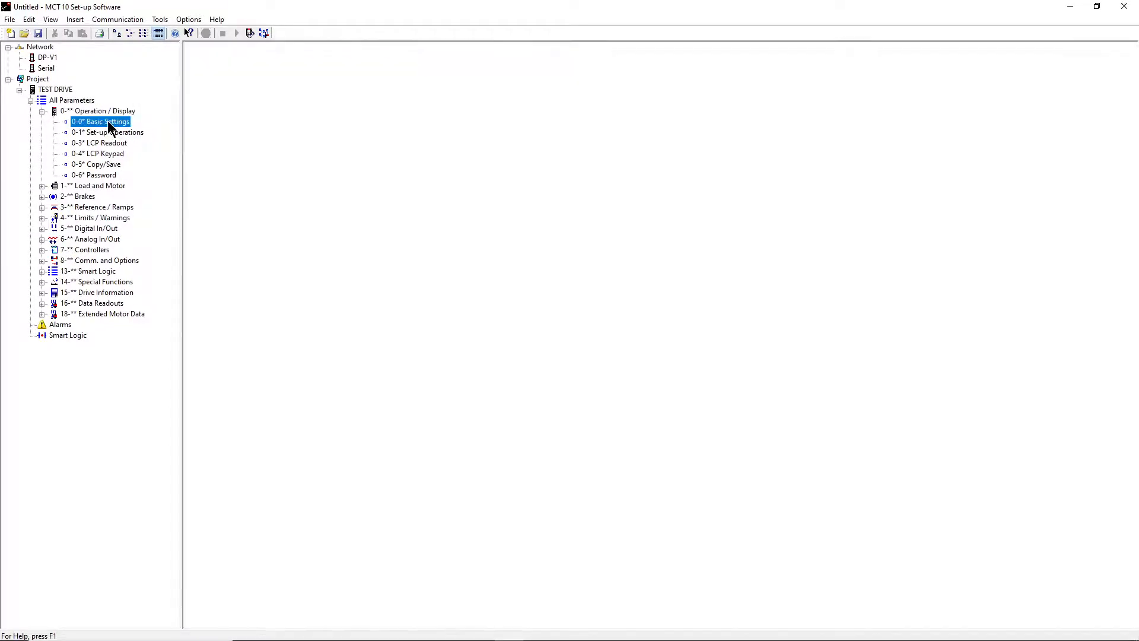
pyautogui.click(113, 132)
pyautogui.click(112, 143)
pyautogui.click(112, 154)
pyautogui.click(110, 164)
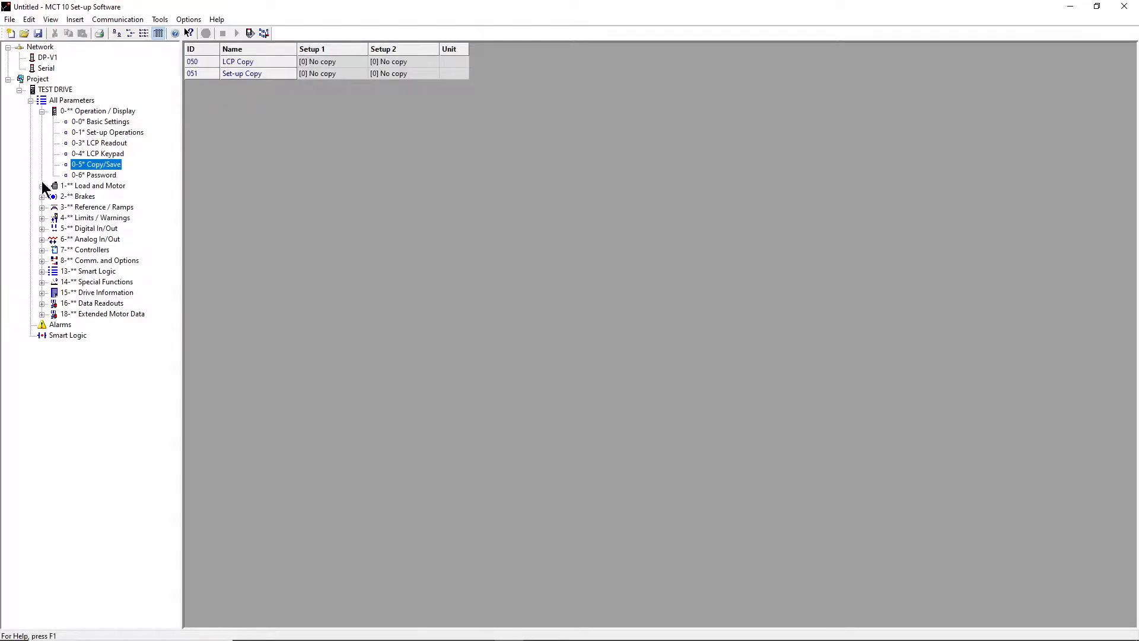
# - Collapse 0-**, expand 1-** Load and Motor and show the 1-2* Motor Data parameters
pyautogui.click(42, 111)
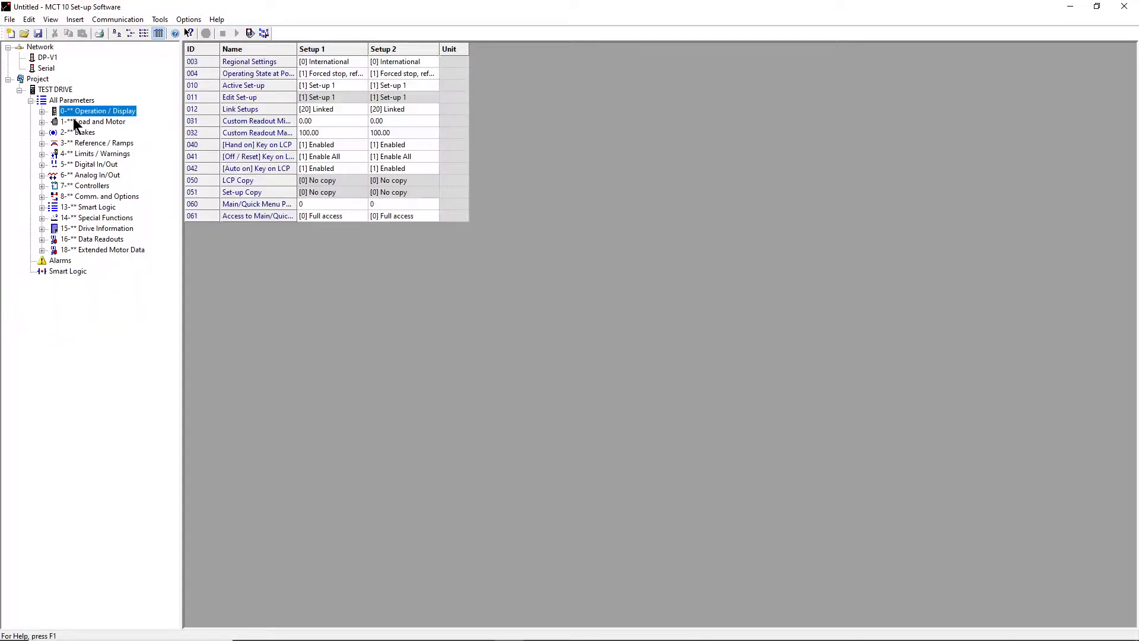
pyautogui.click(99, 122)
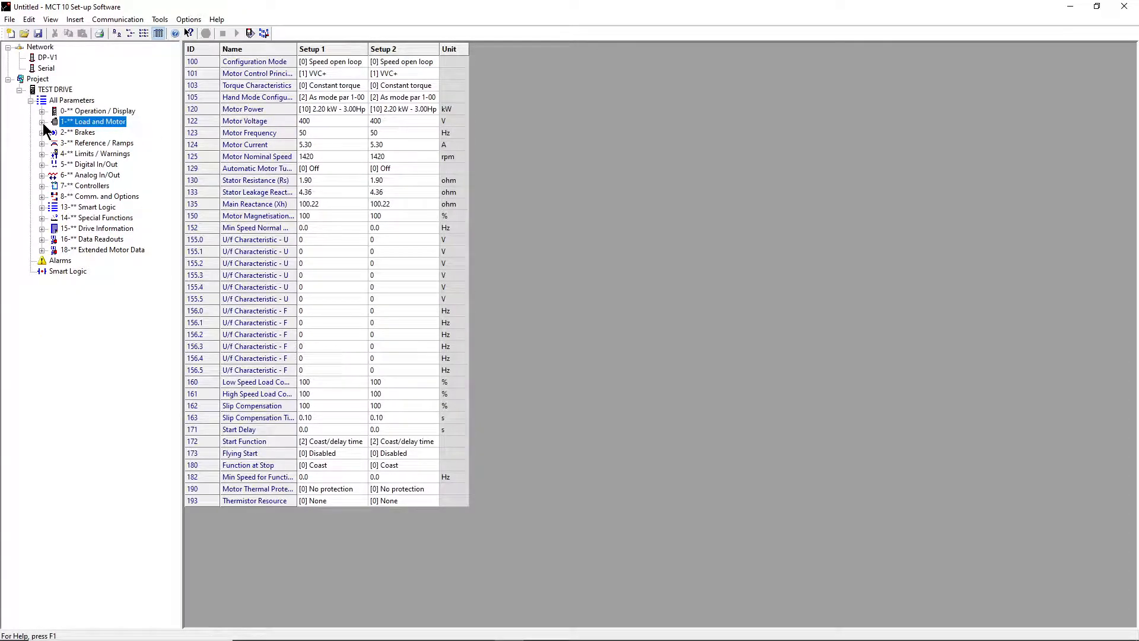
pyautogui.click(42, 121)
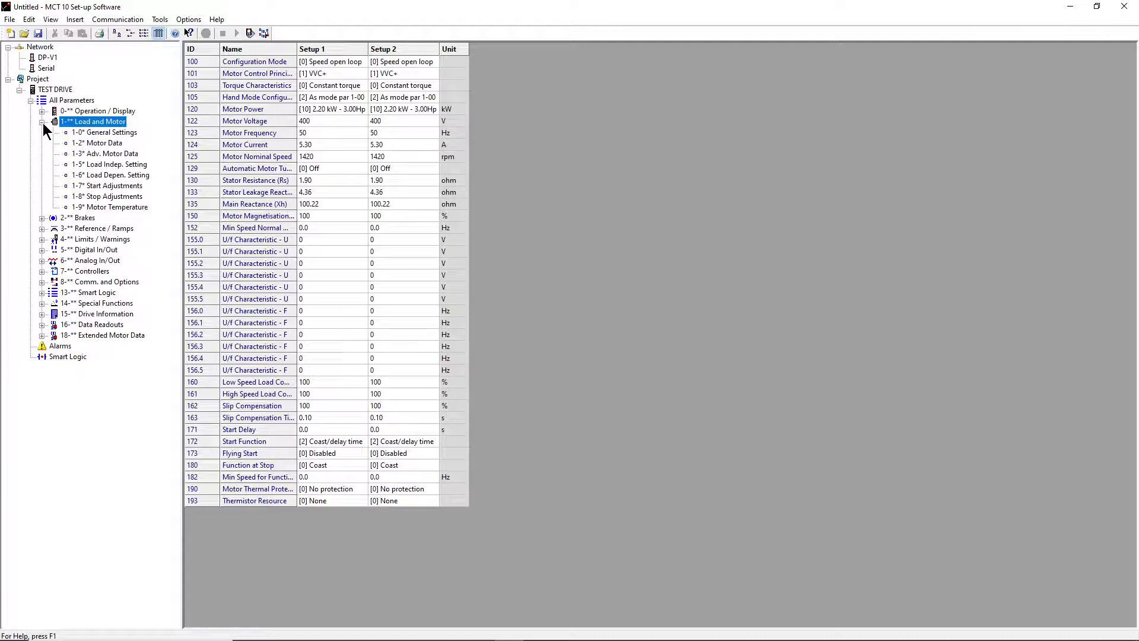
pyautogui.click(107, 143)
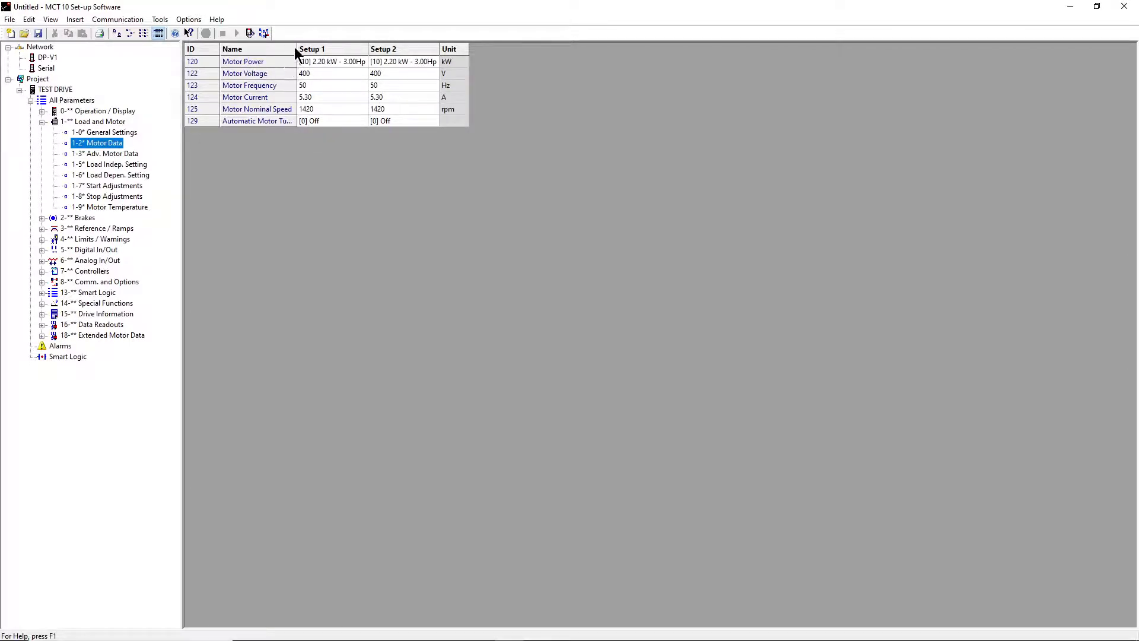
# - Widen the Name column and leave Setup 1 Motor Power at 2.20 kW
pyautogui.click(302, 61)
pyautogui.moveTo(297, 49); pyautogui.dragTo(356, 48)
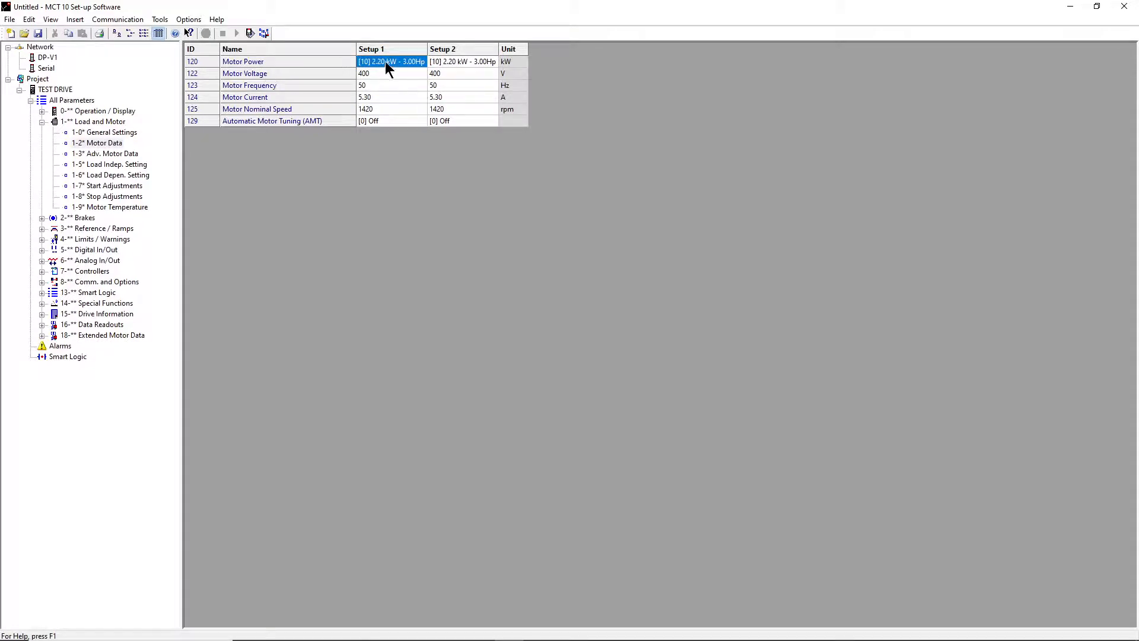
pyautogui.doubleClick(382, 63)
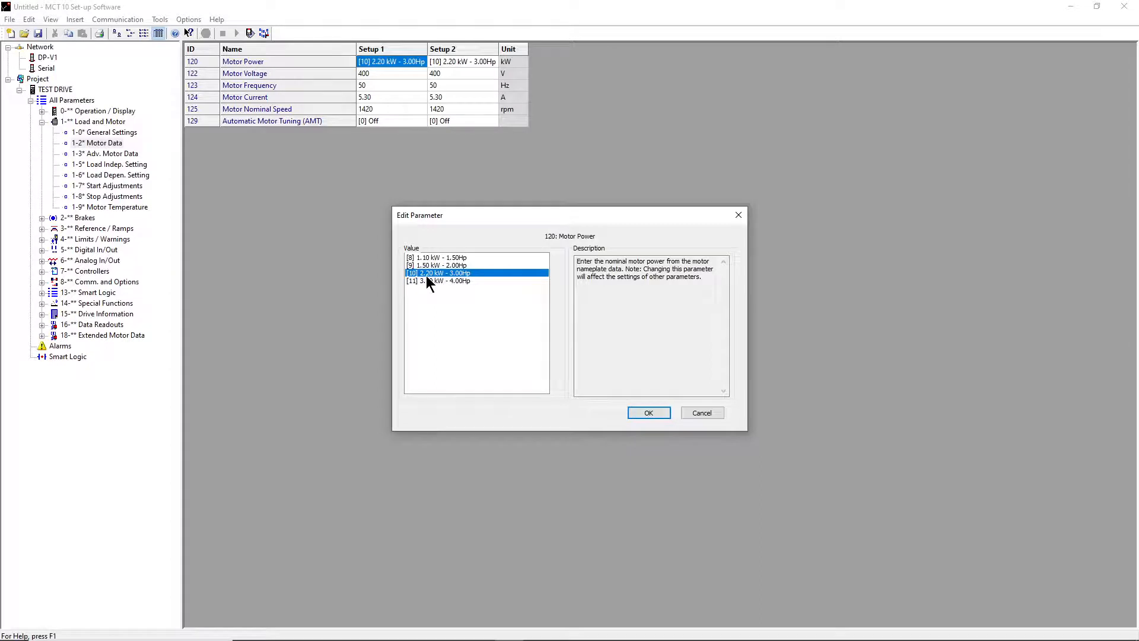
pyautogui.click(649, 412)
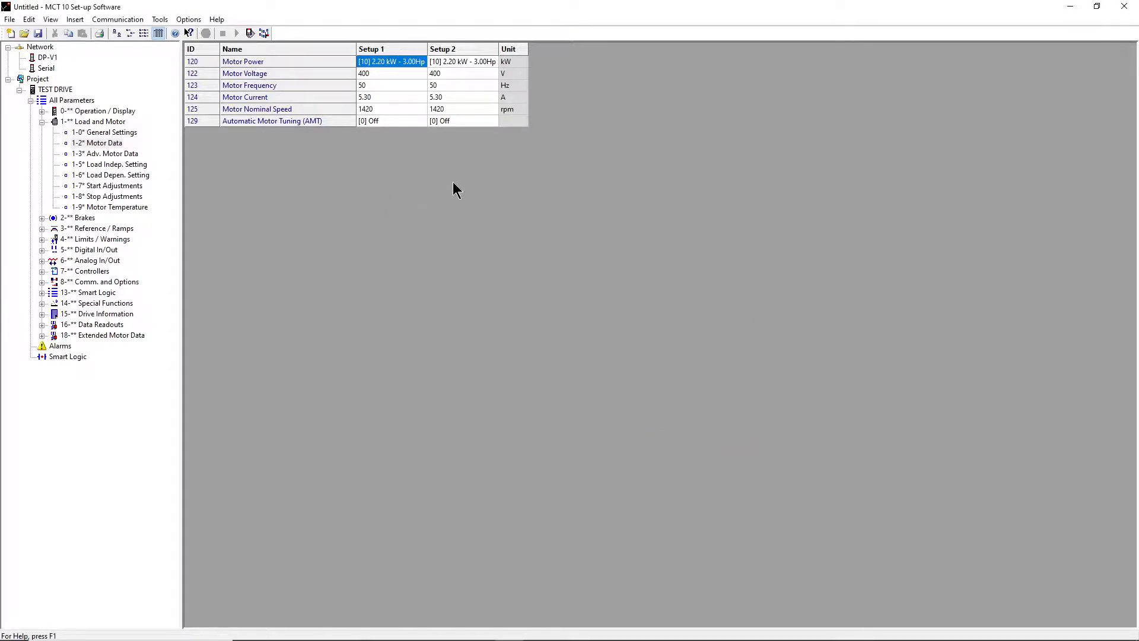
# - Set the Setup 1 Motor Voltage to 380 V
pyautogui.click(389, 74)
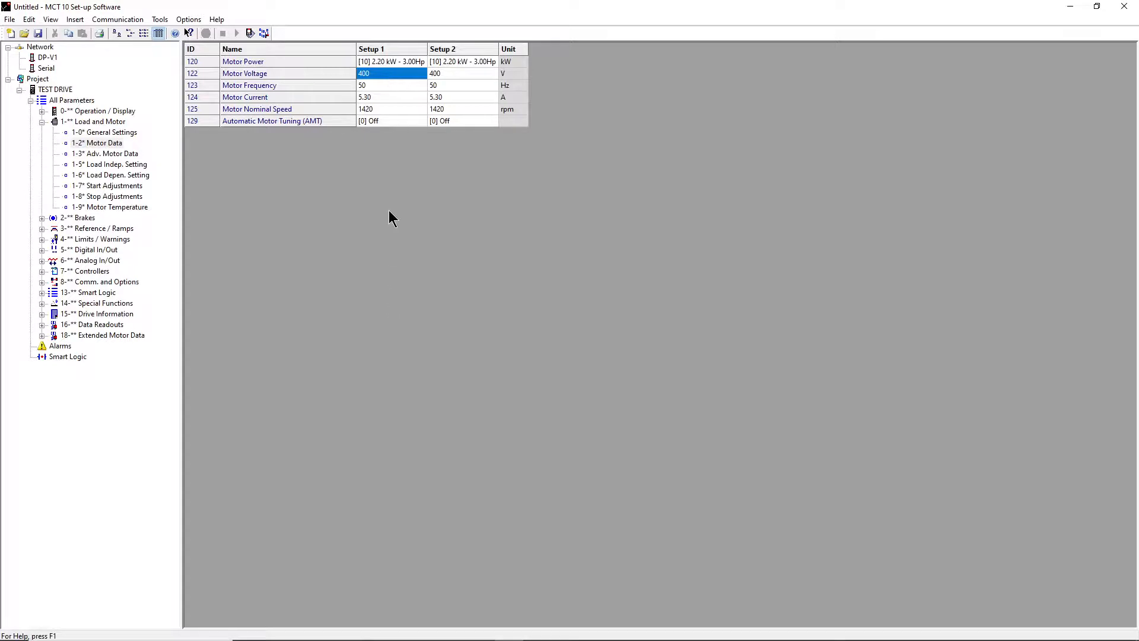
pyautogui.doubleClick(387, 72)
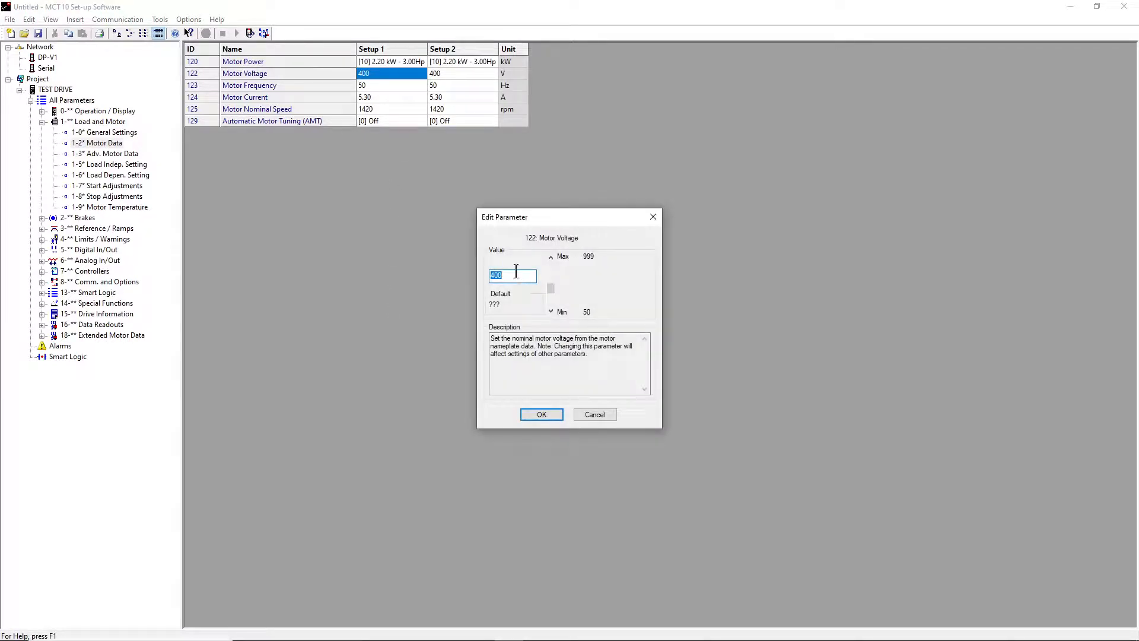
pyautogui.moveTo(550, 288); pyautogui.dragTo(551, 289)
pyautogui.write('380')
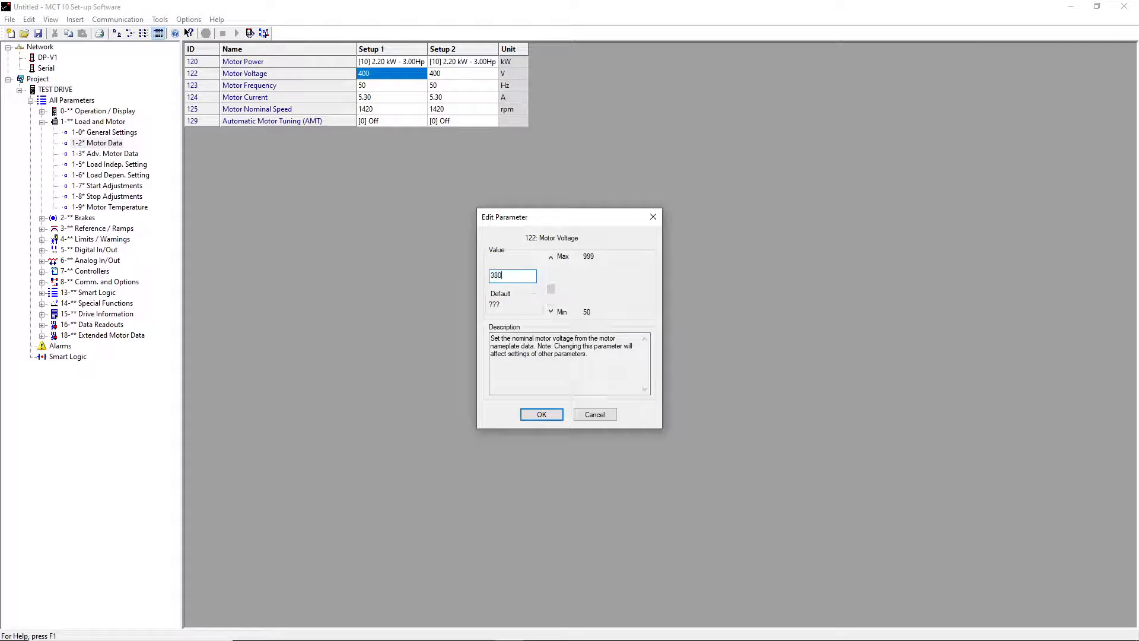
pyautogui.click(540, 415)
# - Keep Motor Frequency at 50 Hz and confirm Motor Current of 5.00 A
pyautogui.click(376, 95)
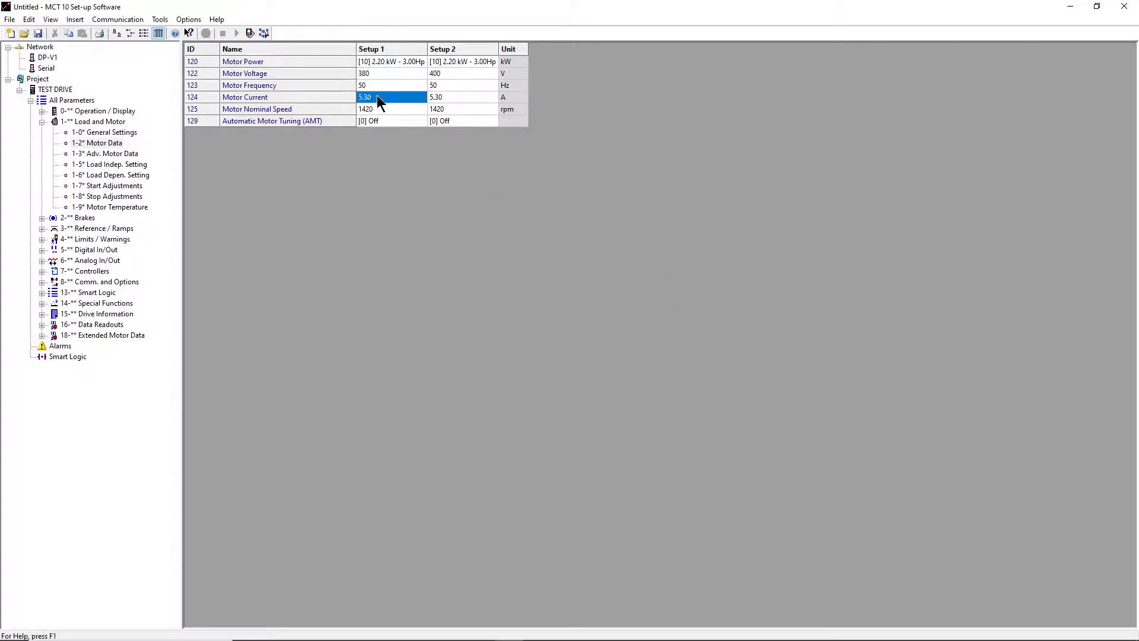
pyautogui.click(375, 85)
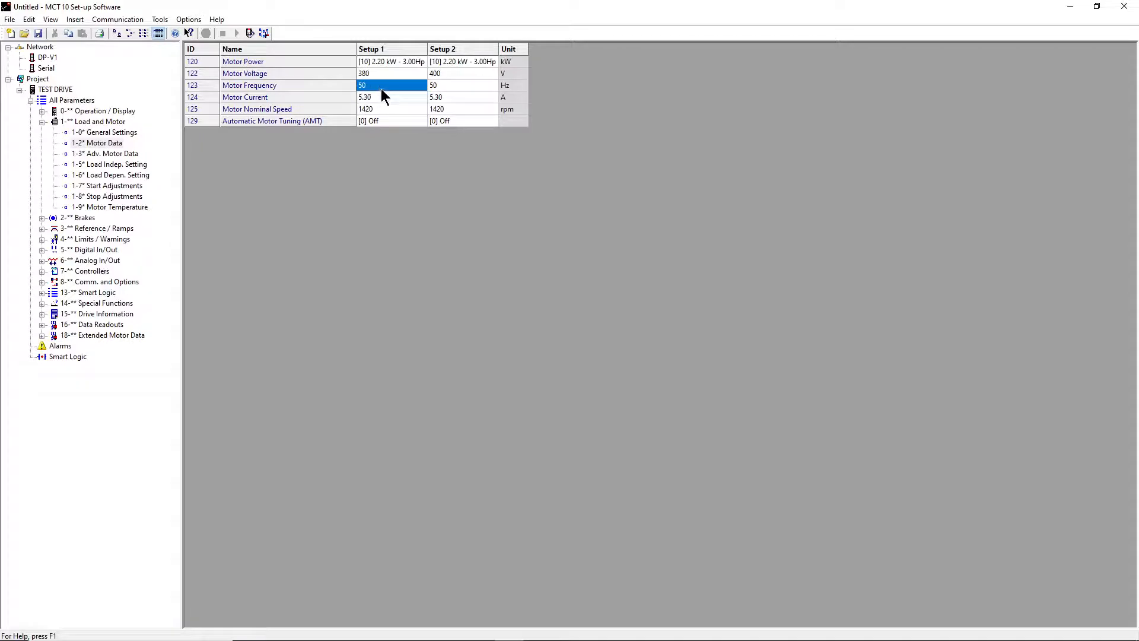
pyautogui.doubleClick(381, 88)
pyautogui.click(541, 414)
pyautogui.doubleClick(371, 99)
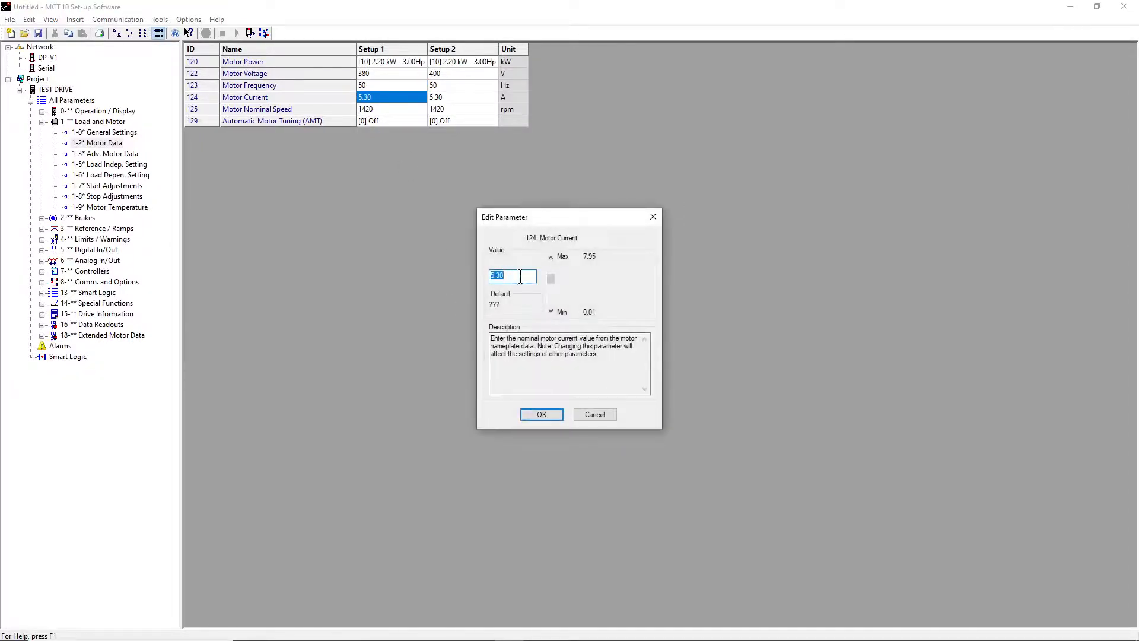
pyautogui.click(520, 277)
pyautogui.click(541, 415)
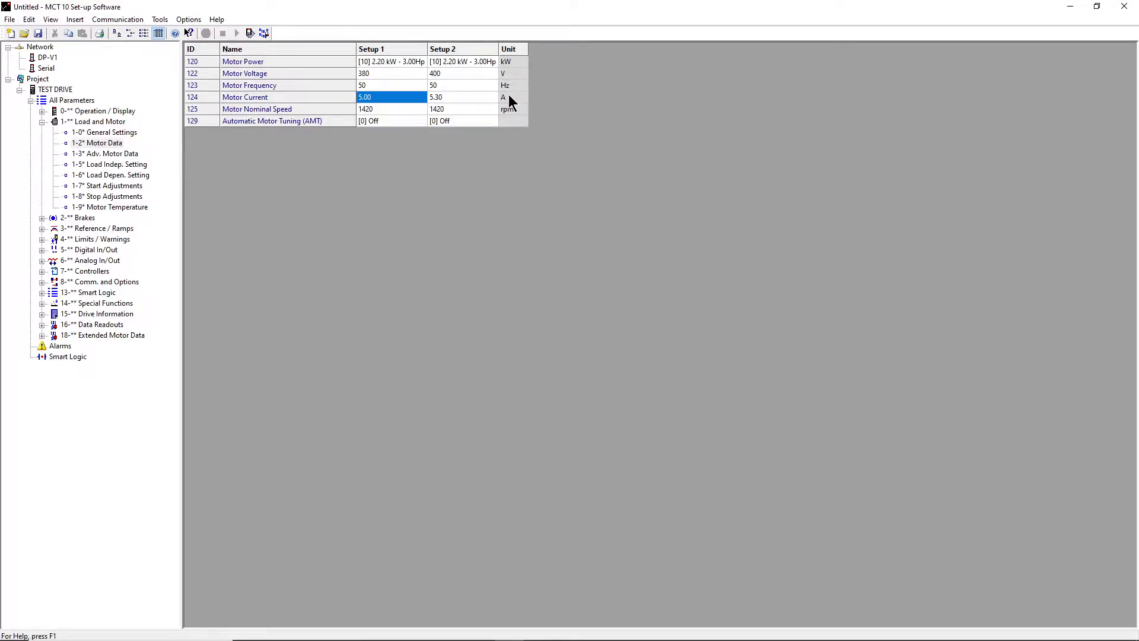
# - Set parameter 125 Motor Nominal Speed to 1475 rpm
pyautogui.click(387, 109)
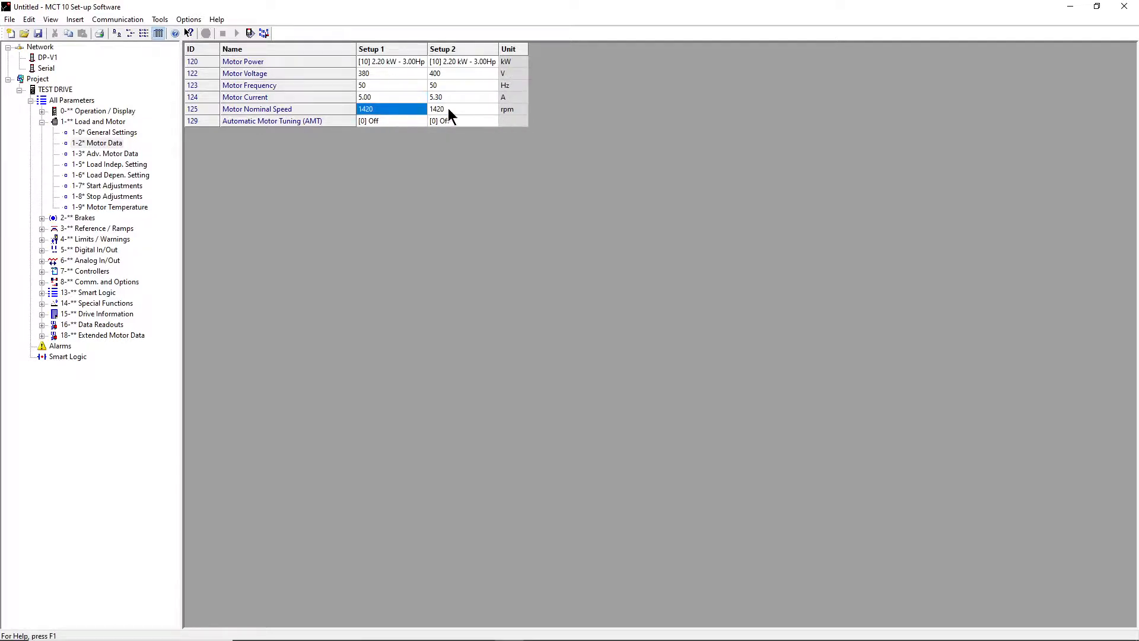
pyautogui.doubleClick(398, 110)
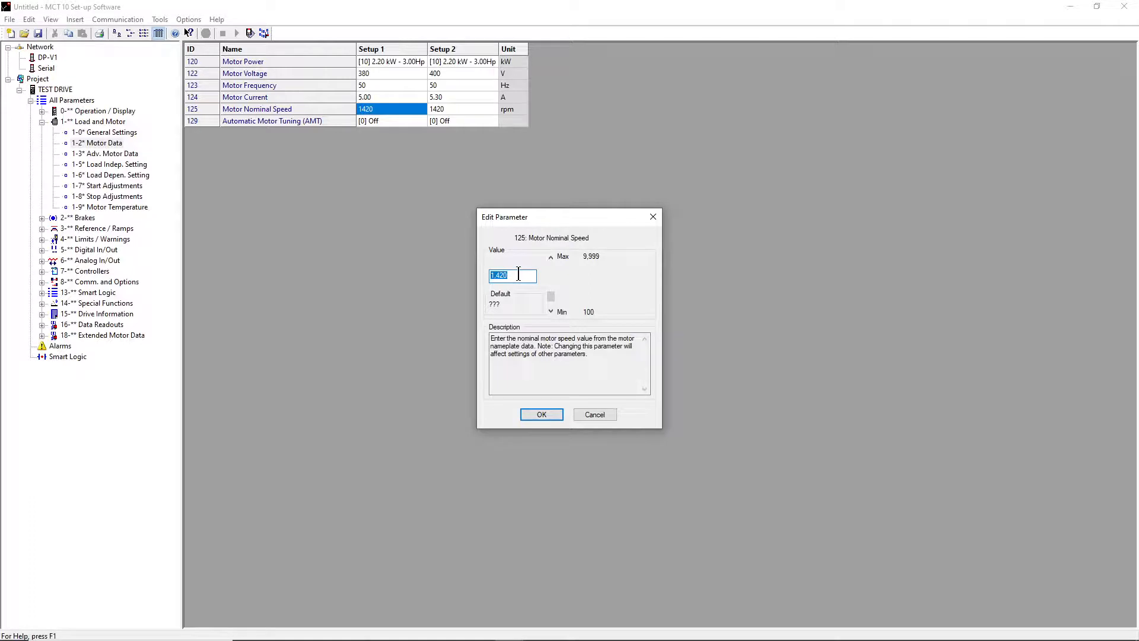
pyautogui.write('1475')
pyautogui.click(554, 418)
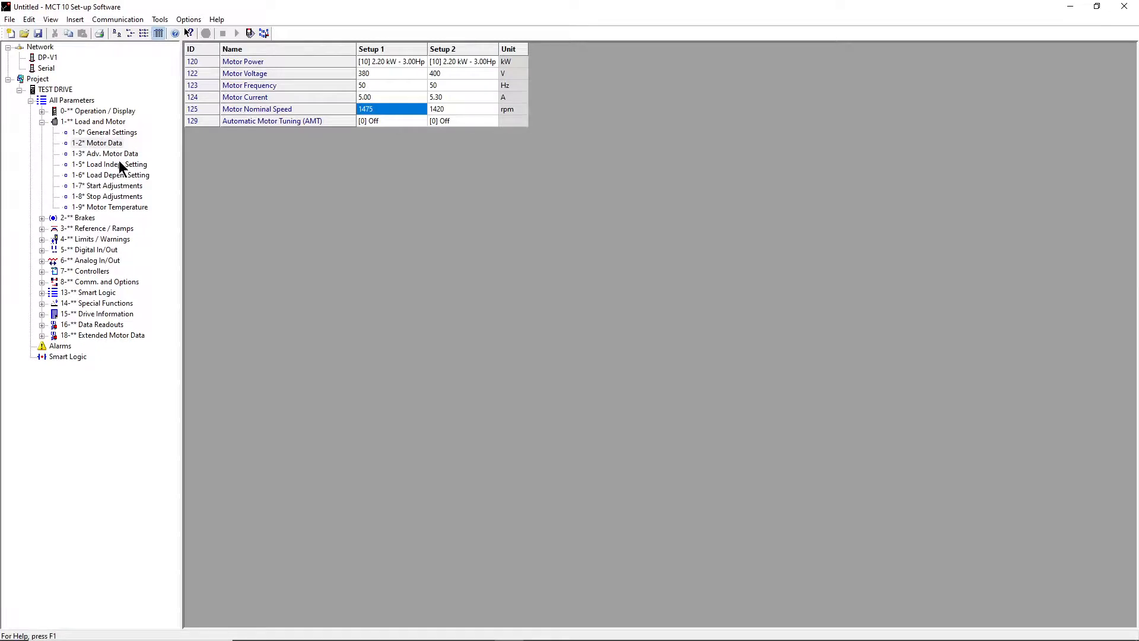
# - Browse the Load and Motor, Brakes, References and Ramp 1 parameter lists
pyautogui.click(42, 122)
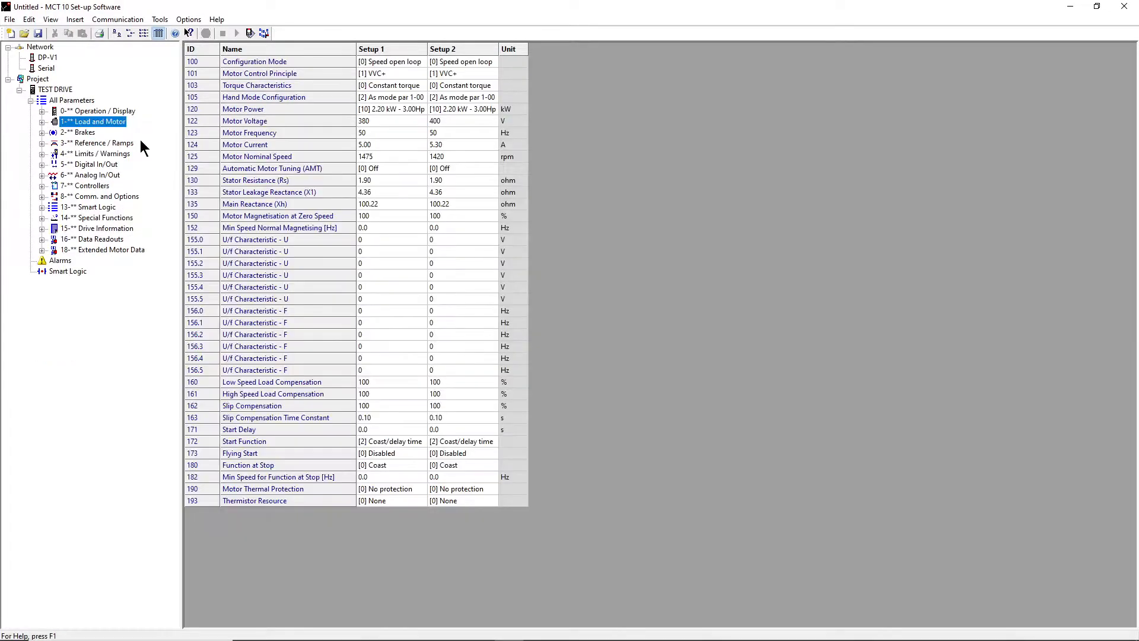
pyautogui.click(92, 132)
pyautogui.doubleClick(99, 142)
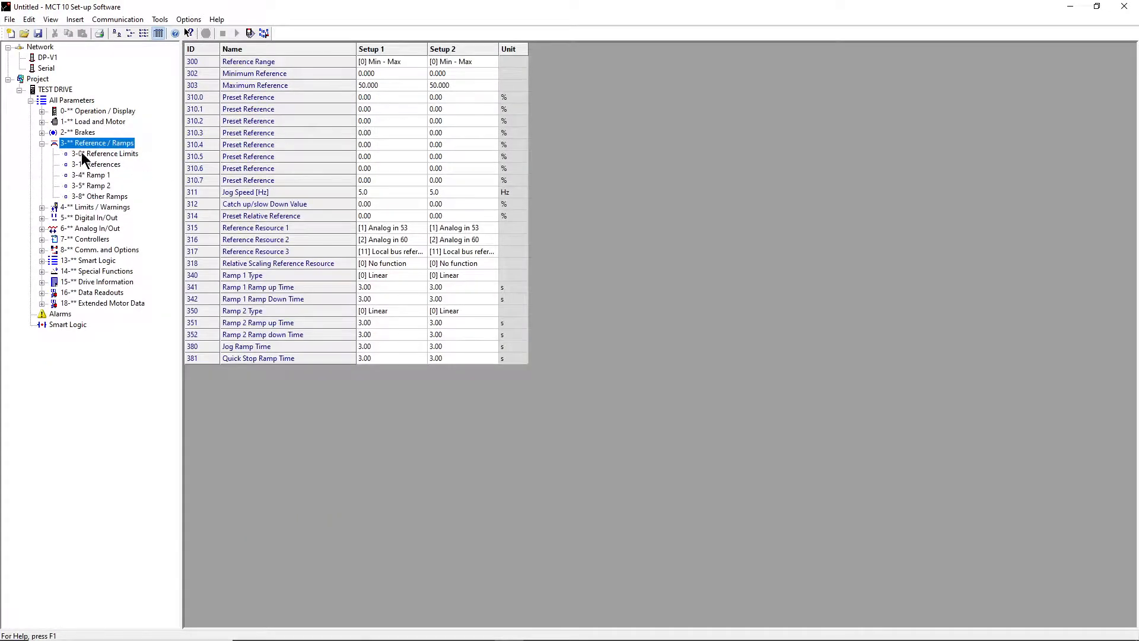
pyautogui.click(95, 165)
pyautogui.click(97, 175)
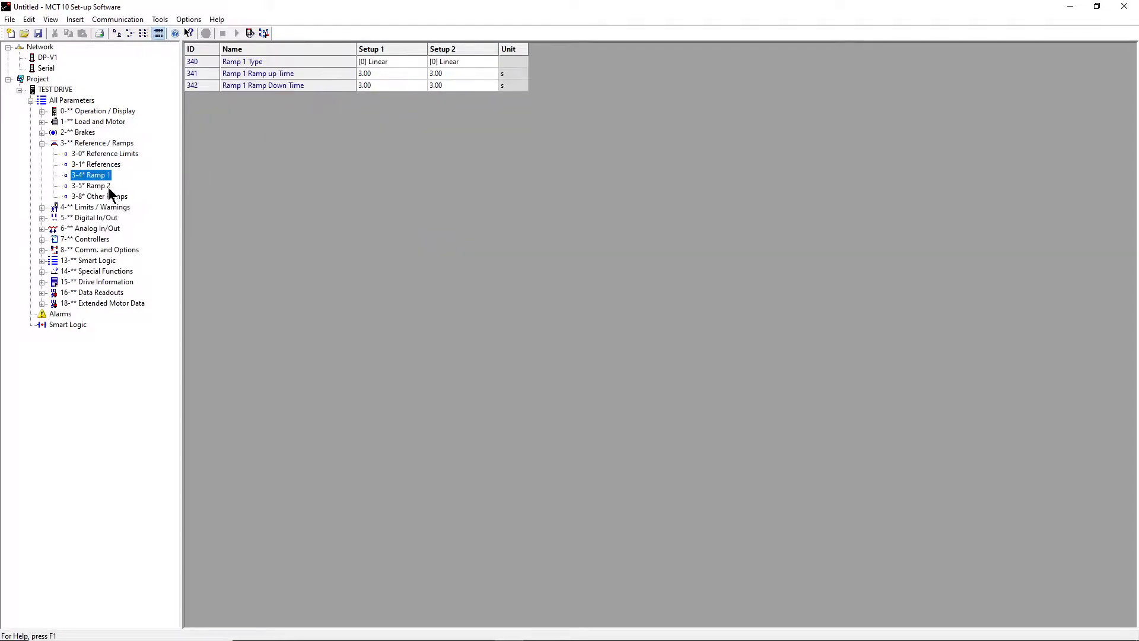
pyautogui.click(41, 144)
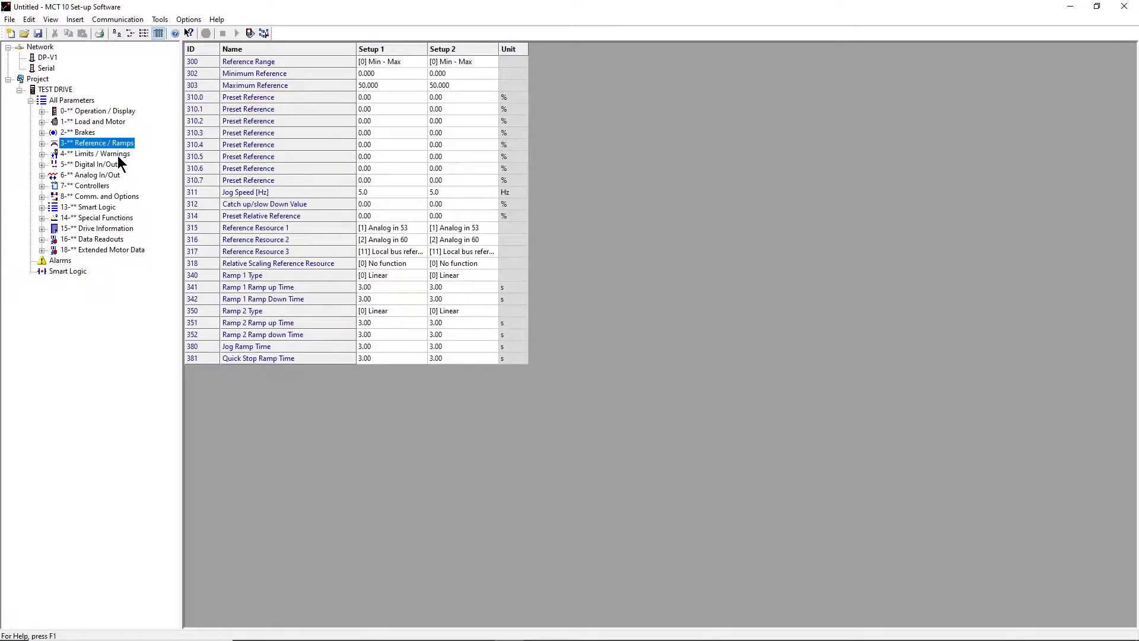
# - Show Digital Inputs and inspect Terminal 18 Digital Input, leaving it at Start
pyautogui.click(108, 165)
pyautogui.doubleClick(109, 165)
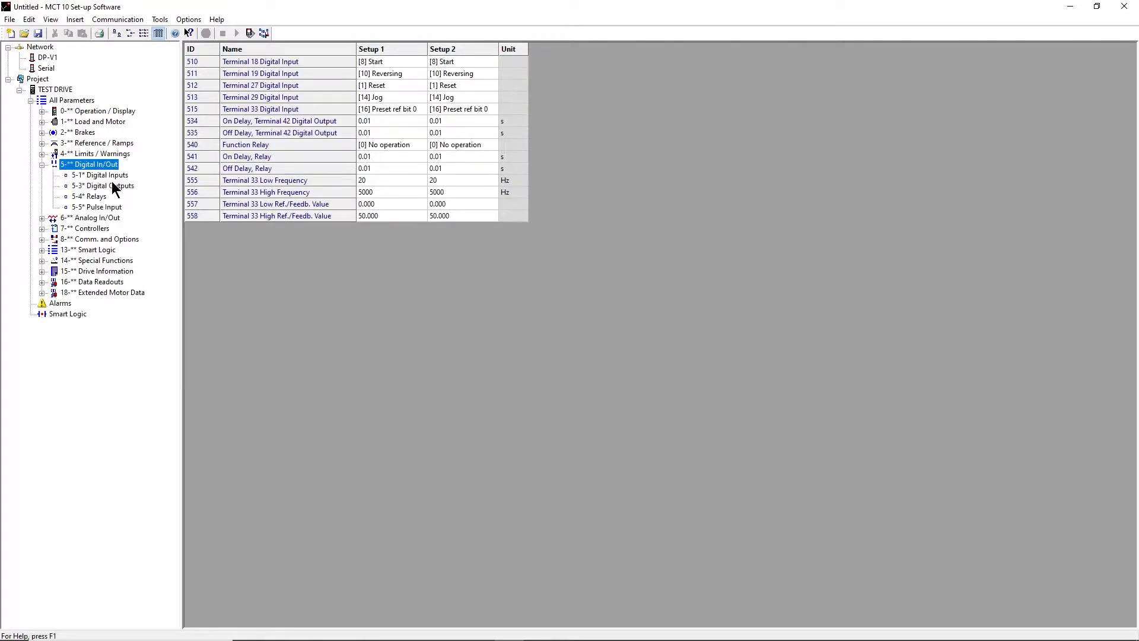
pyautogui.click(113, 177)
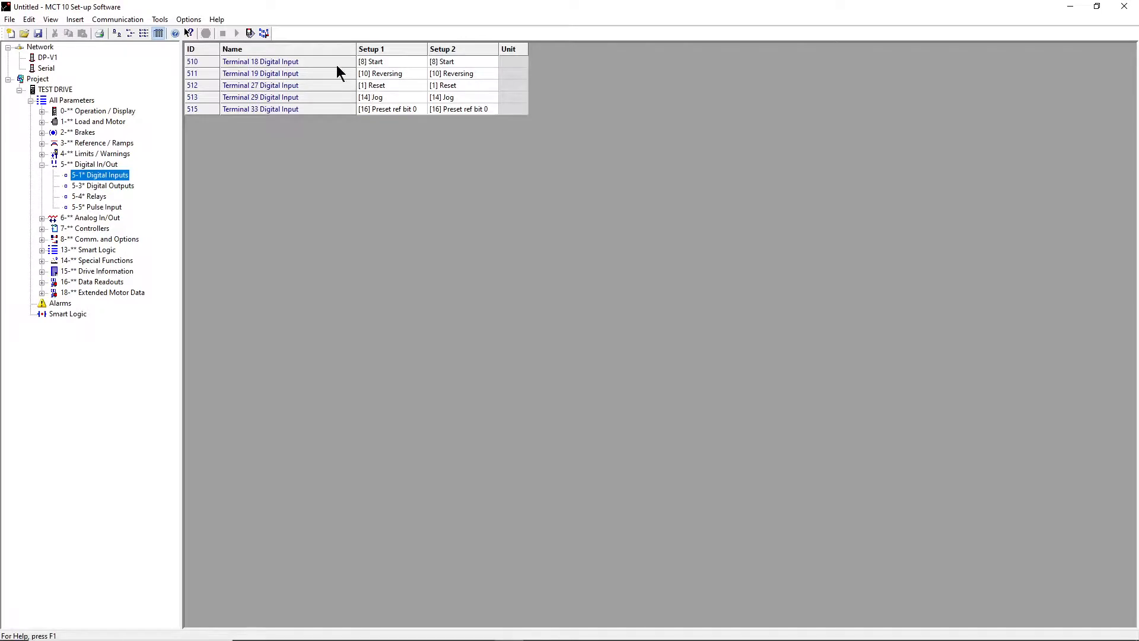
pyautogui.click(389, 62)
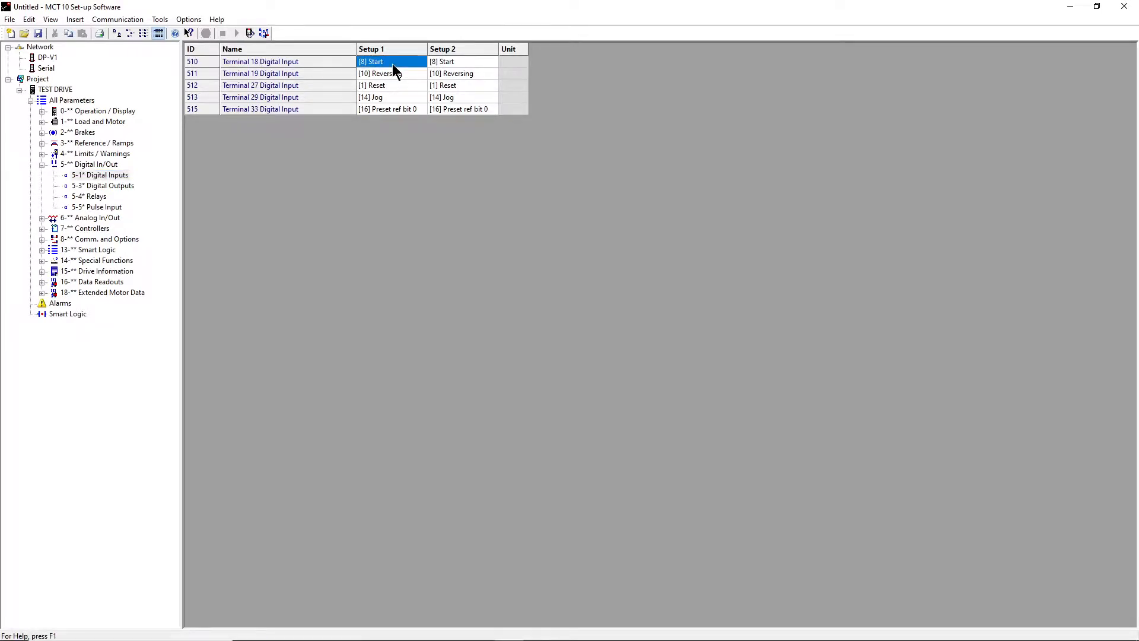
pyautogui.doubleClick(393, 63)
pyautogui.moveTo(547, 275)
pyautogui.mouseDown()
pyautogui.moveTo(537, 331)
pyautogui.moveTo(542, 265)
pyautogui.mouseUp()
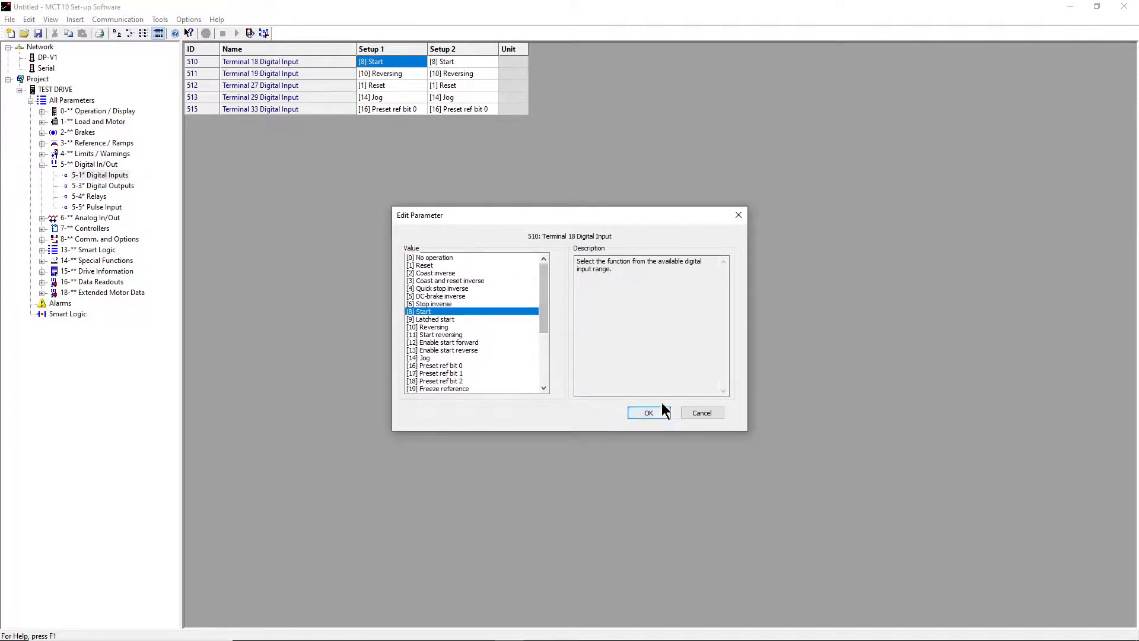
pyautogui.click(699, 413)
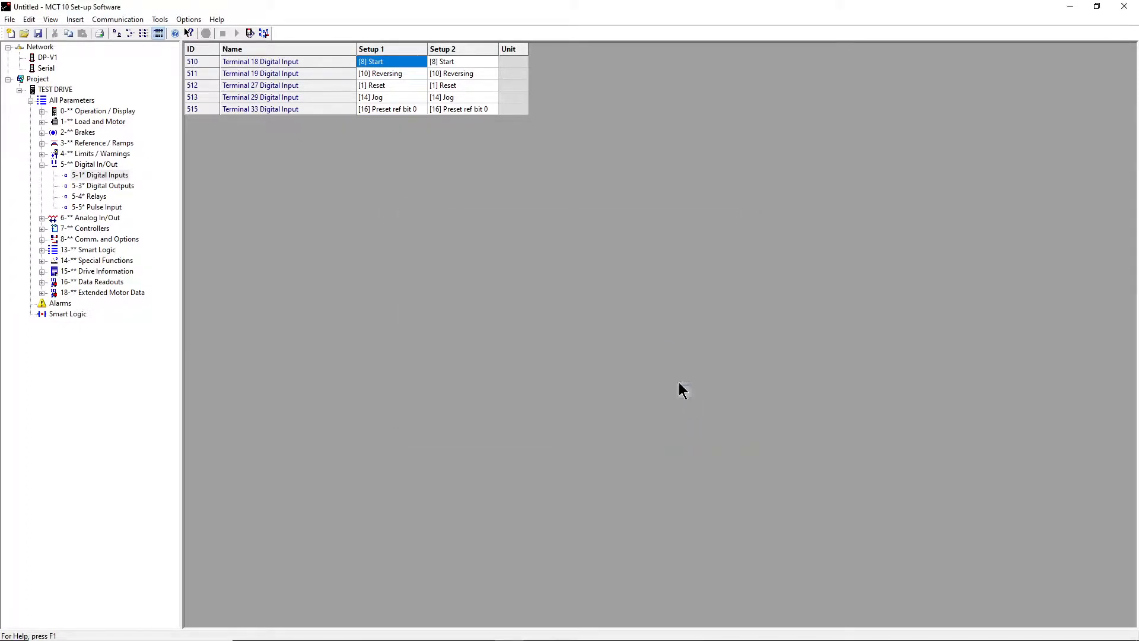
# - Inspect Function Relay without changes, then browse Pulse Input, Digital Outputs and Digital Inputs
pyautogui.click(99, 196)
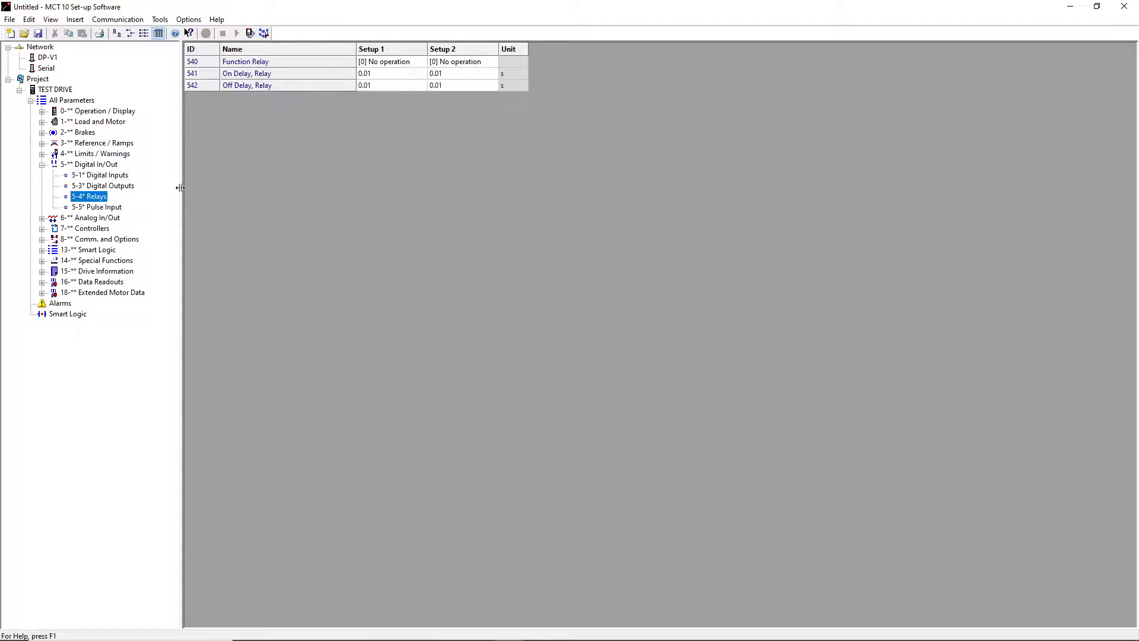
pyautogui.doubleClick(406, 68)
pyautogui.moveTo(542, 279)
pyautogui.mouseDown()
pyautogui.moveTo(540, 342)
pyautogui.moveTo(548, 268)
pyautogui.mouseUp()
pyautogui.click(711, 413)
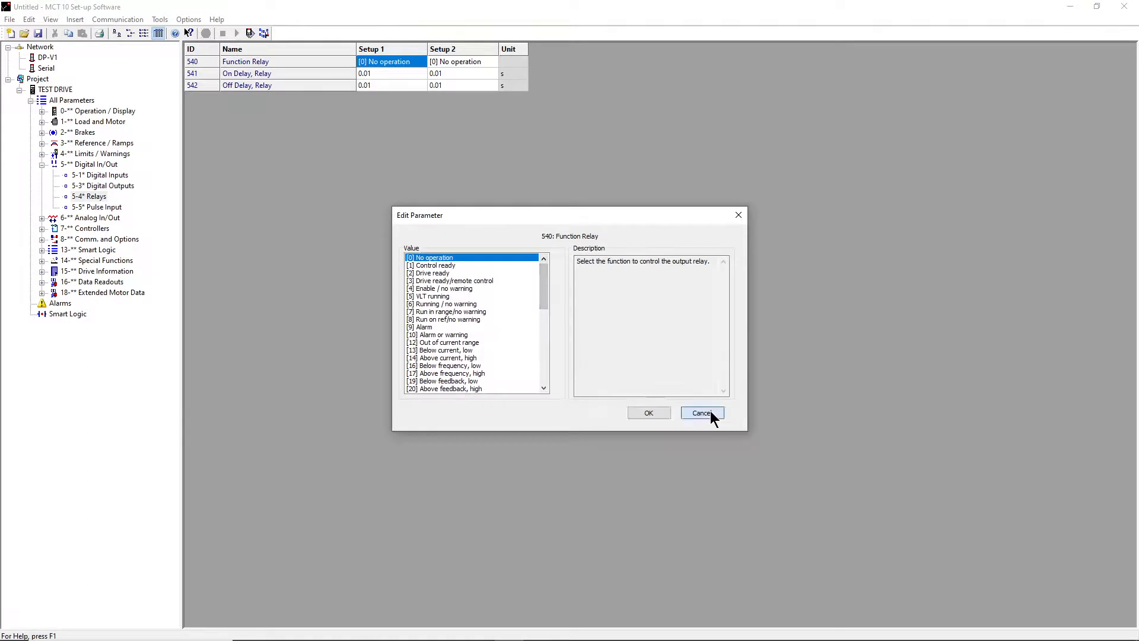
pyautogui.click(113, 207)
pyautogui.click(108, 186)
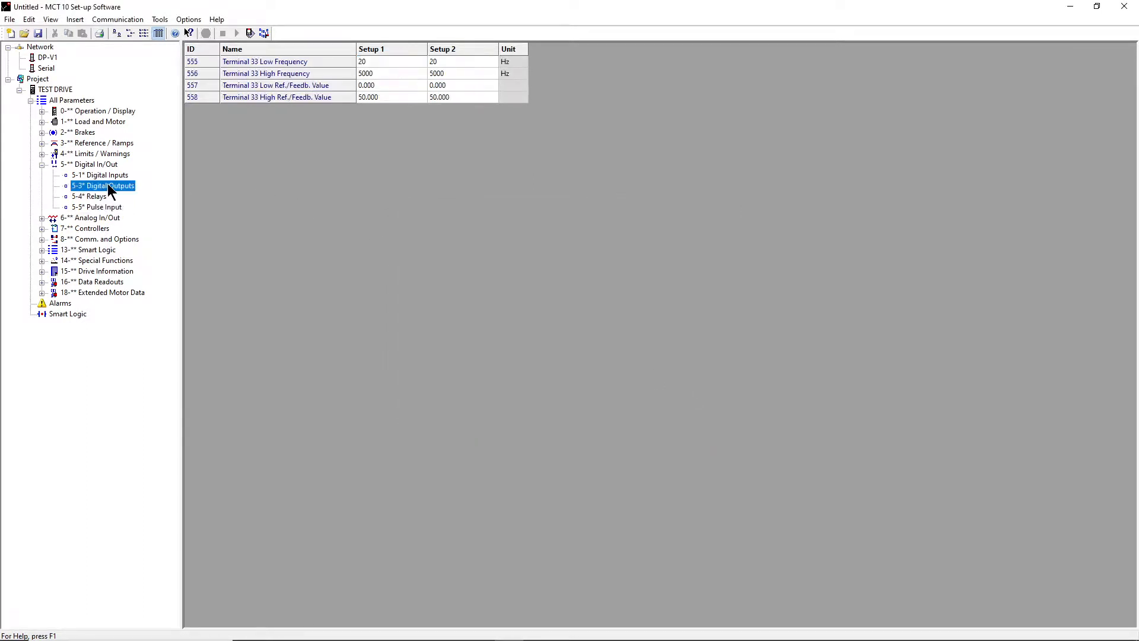
pyautogui.click(90, 176)
pyautogui.click(41, 164)
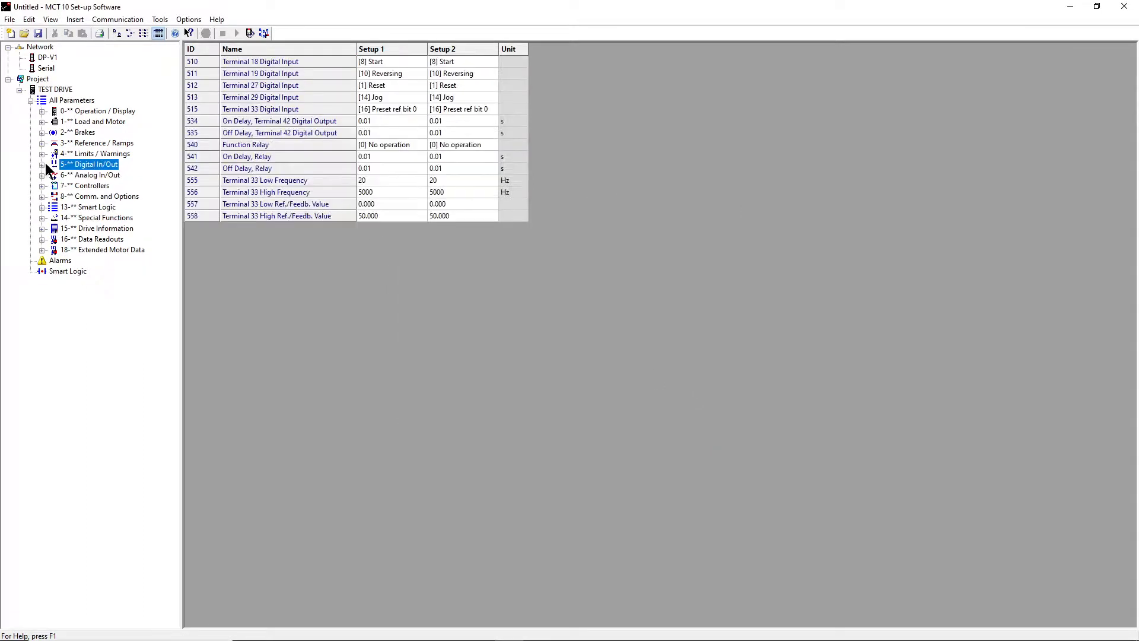
# - Browse Analog Input 1 and 2, view the alarm log, then return to TEST DRIVE's information page
pyautogui.doubleClick(107, 176)
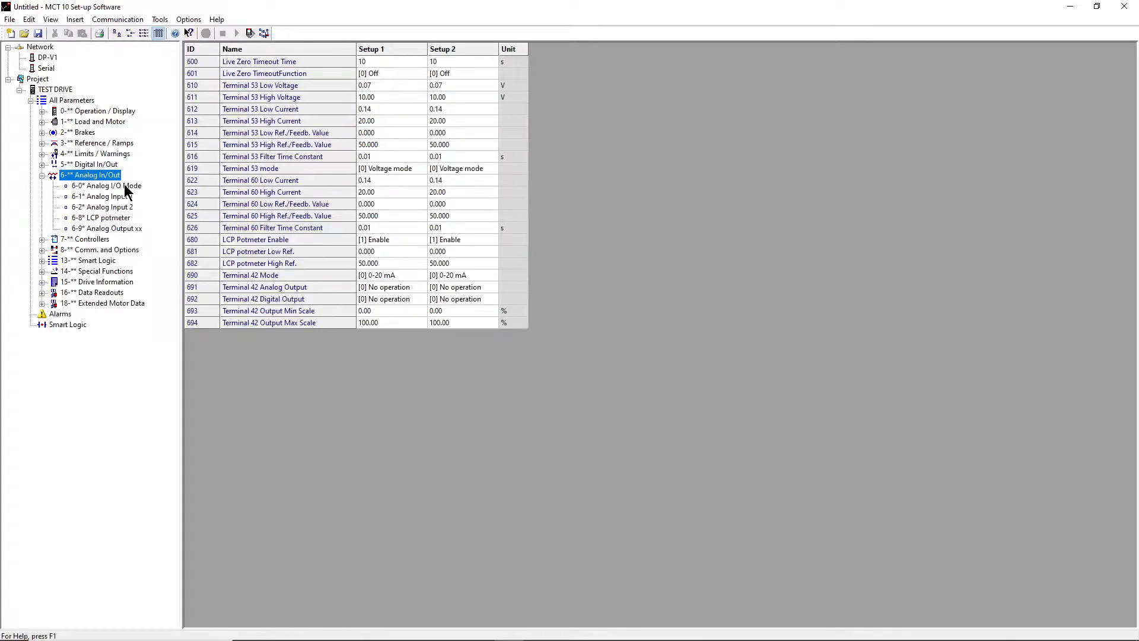
pyautogui.click(127, 197)
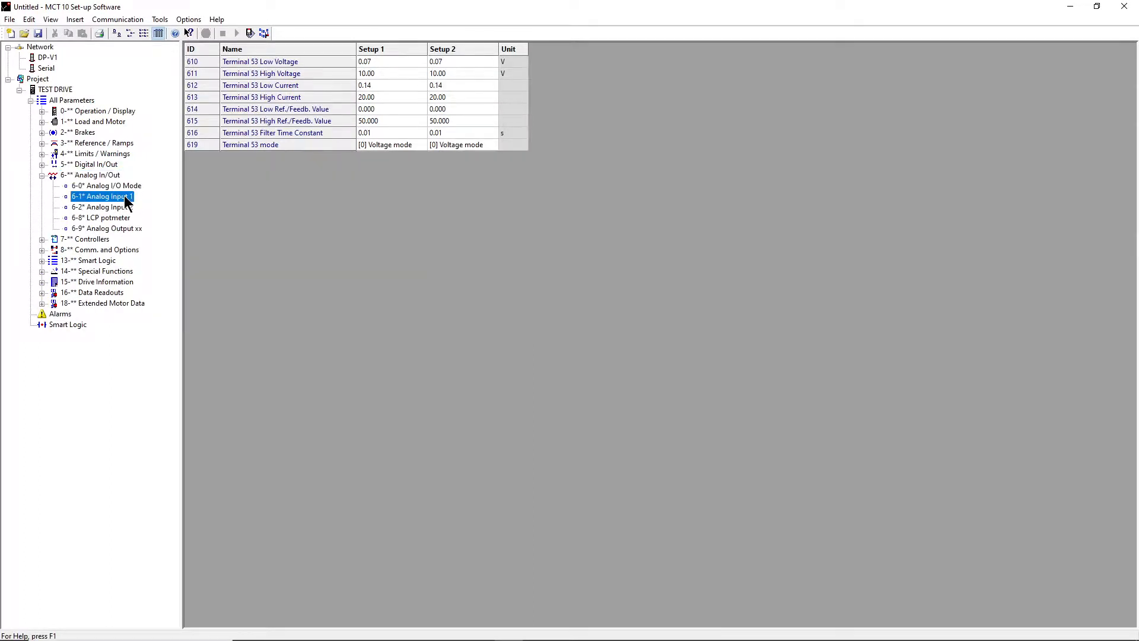
pyautogui.click(122, 208)
pyautogui.click(123, 198)
pyautogui.click(42, 175)
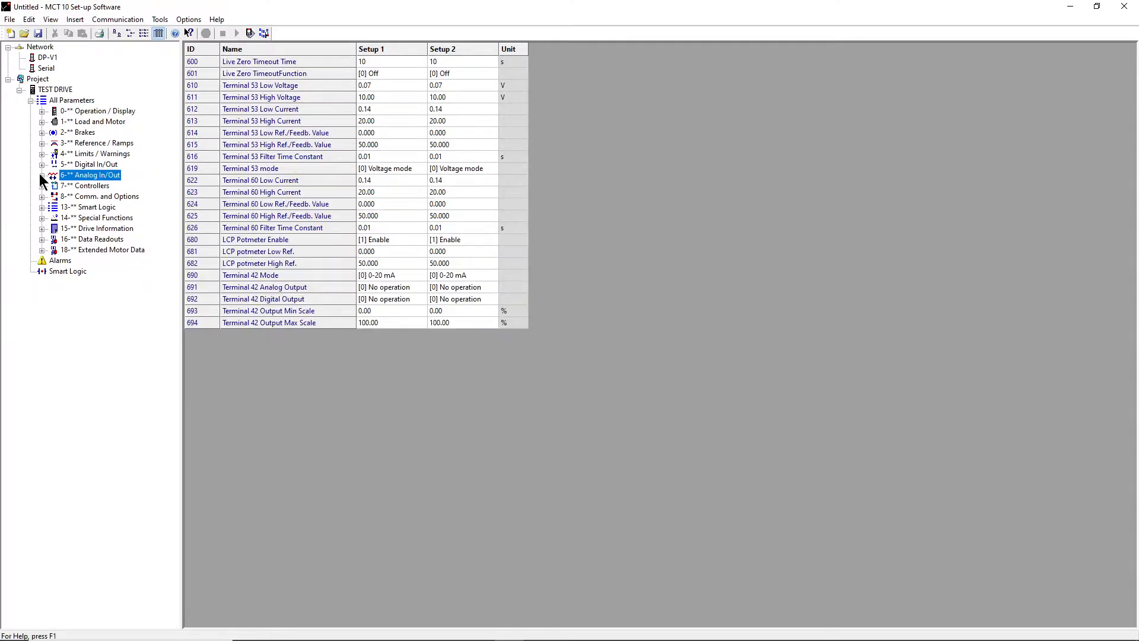
pyautogui.click(60, 260)
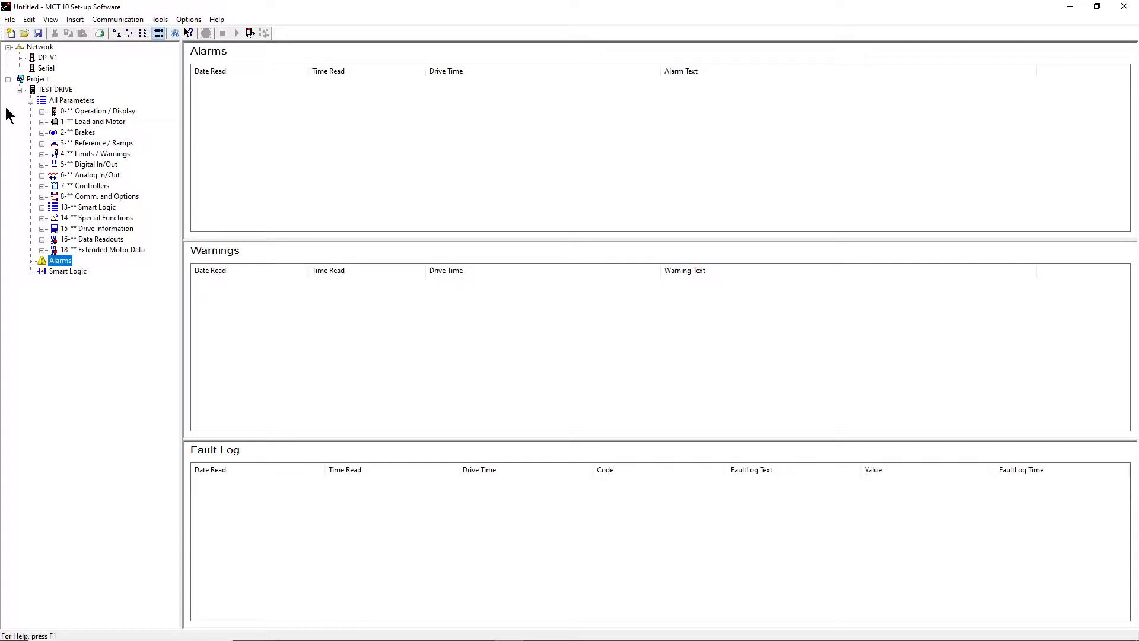
pyautogui.click(19, 90)
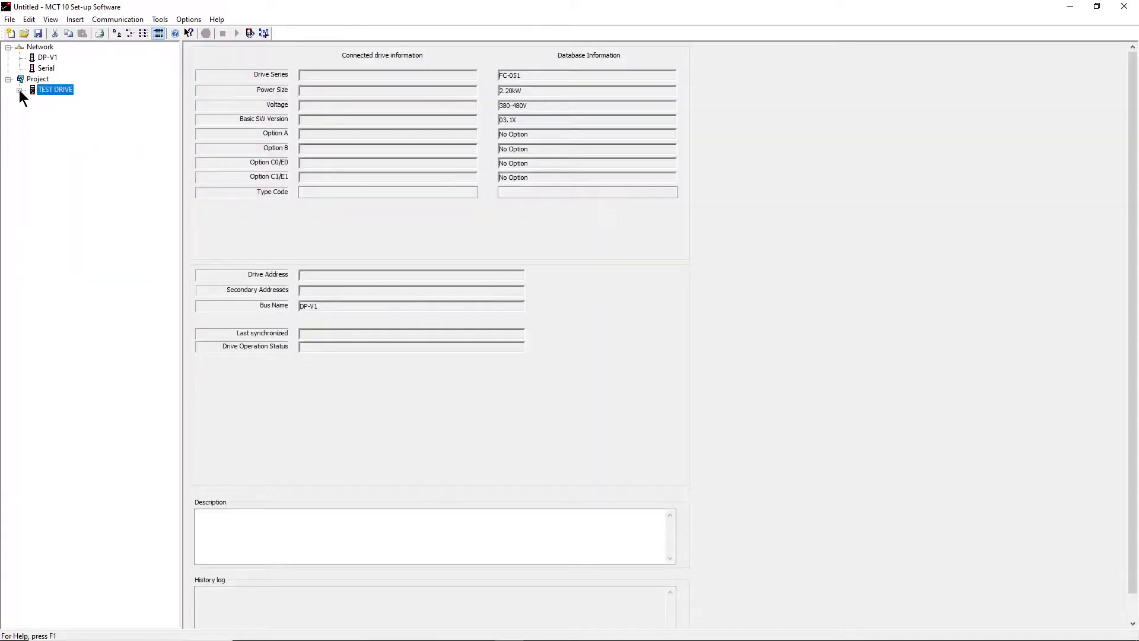
pyautogui.click(20, 90)
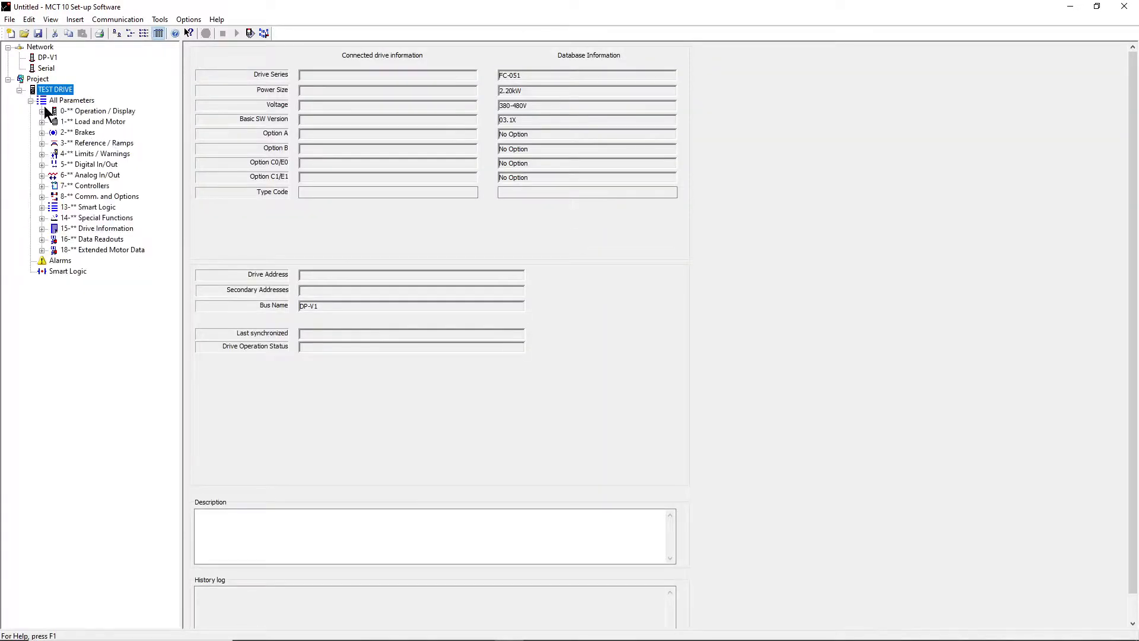
pyautogui.click(19, 90)
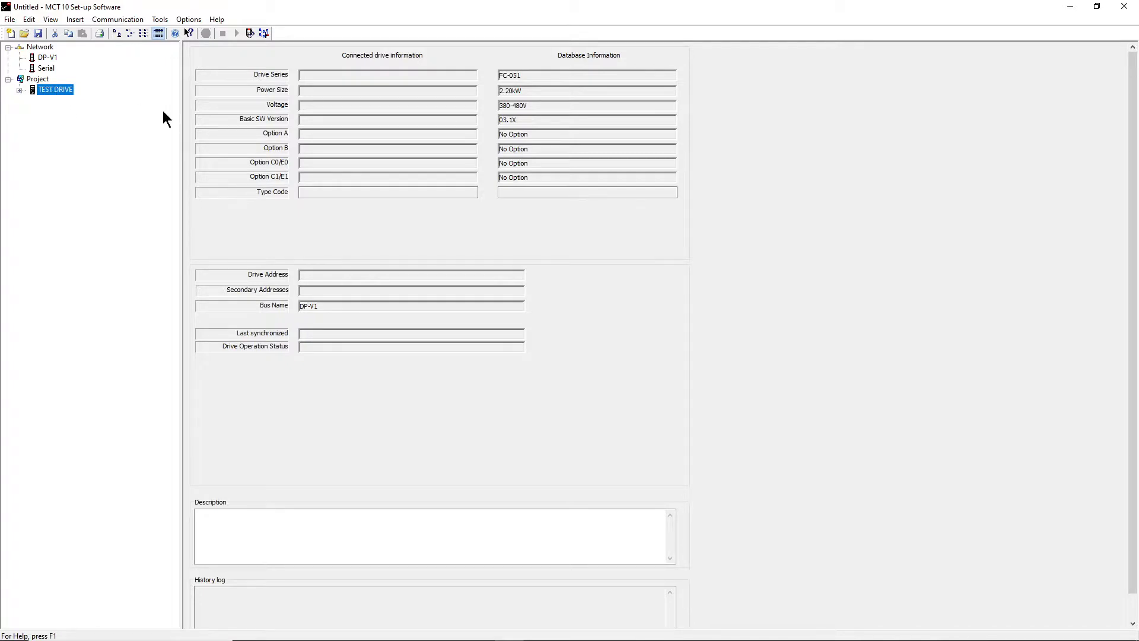
pyautogui.rightClick(60, 91)
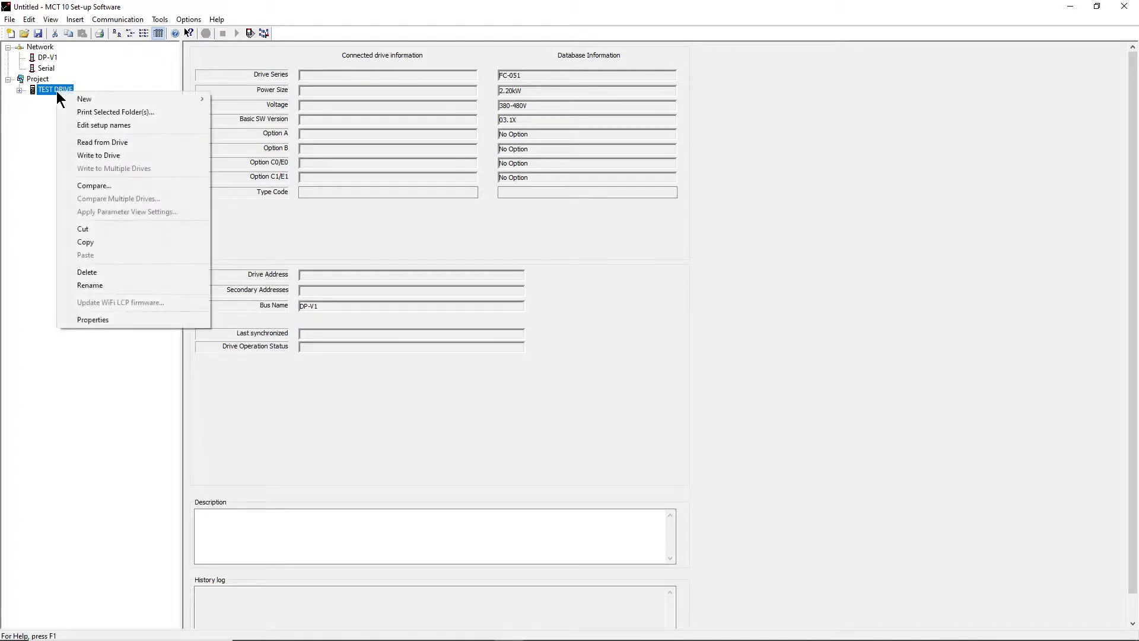
pyautogui.click(130, 158)
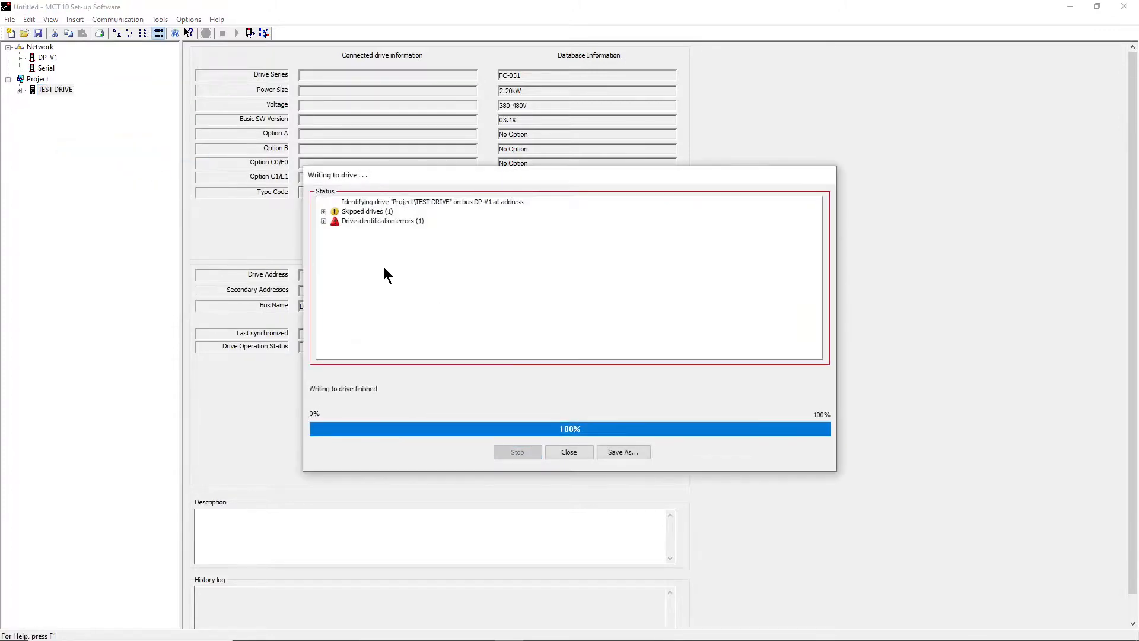
pyautogui.click(323, 211)
pyautogui.click(323, 230)
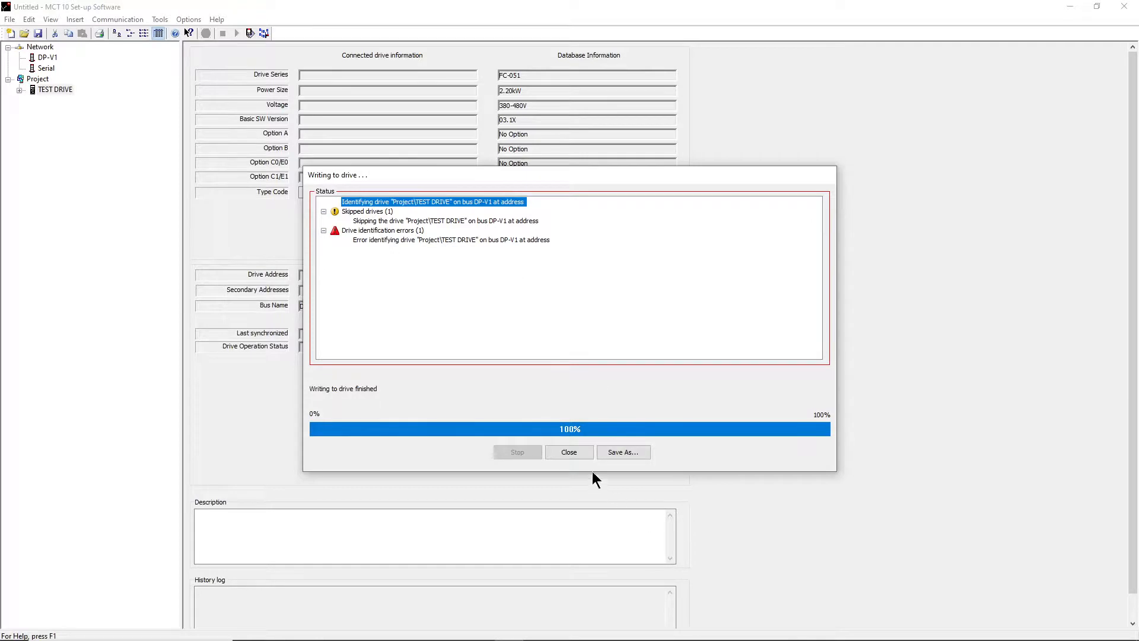
pyautogui.click(585, 452)
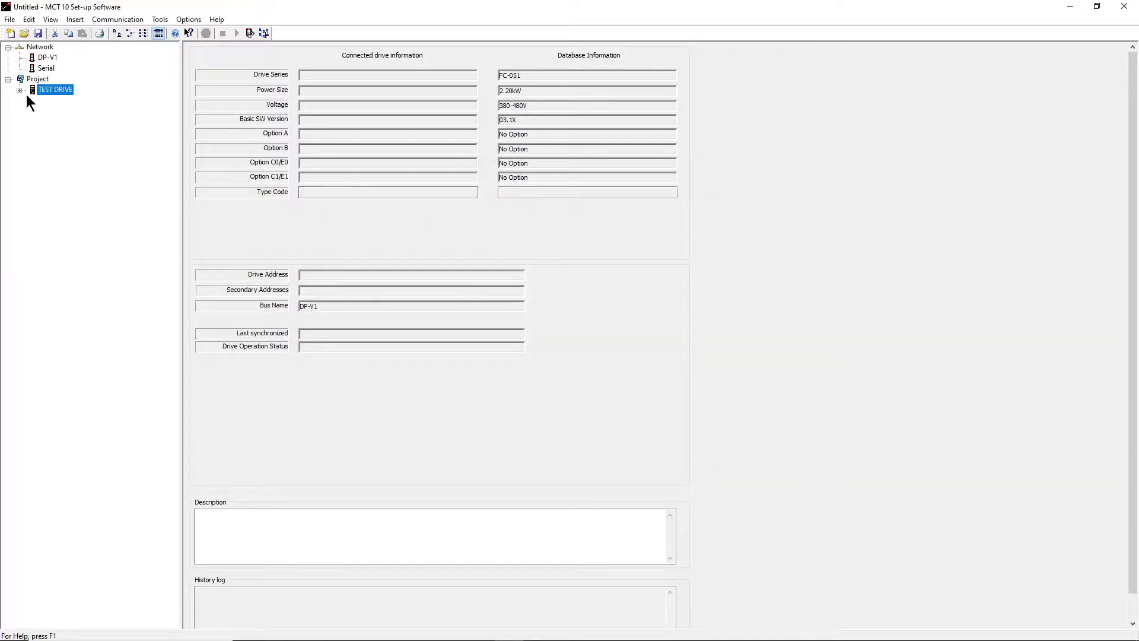
pyautogui.click(19, 91)
# - Re-expand TEST DRIVE, show Limits / Warnings and cancel a Torque Limit Motor Mode edit
pyautogui.click(19, 90)
pyautogui.click(9, 80)
pyautogui.click(9, 80)
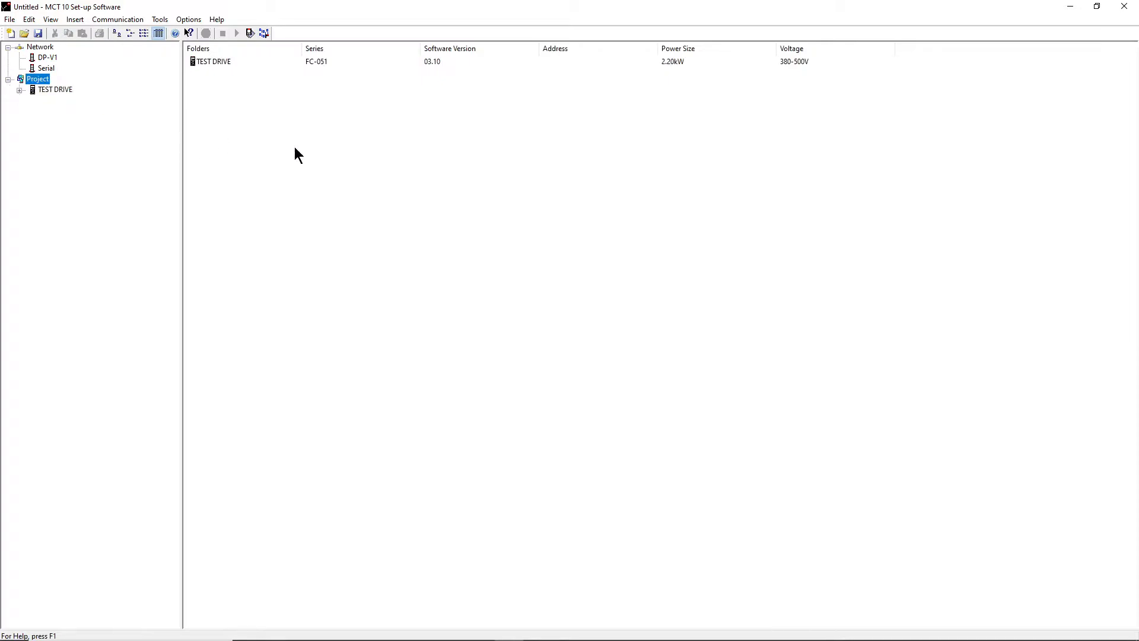
pyautogui.click(19, 90)
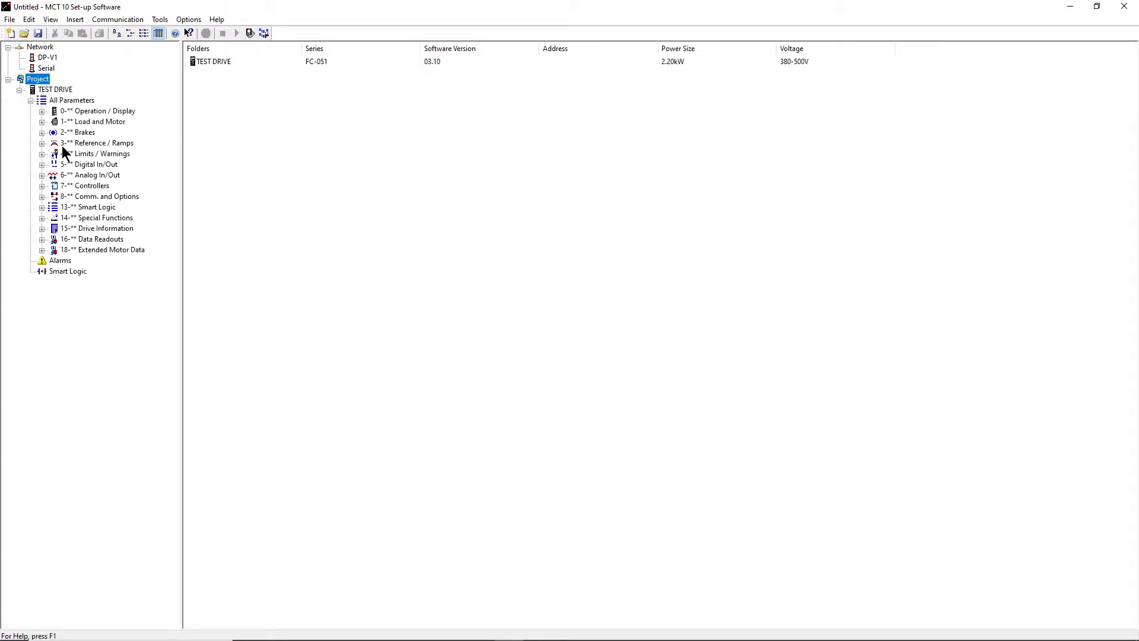
pyautogui.click(86, 154)
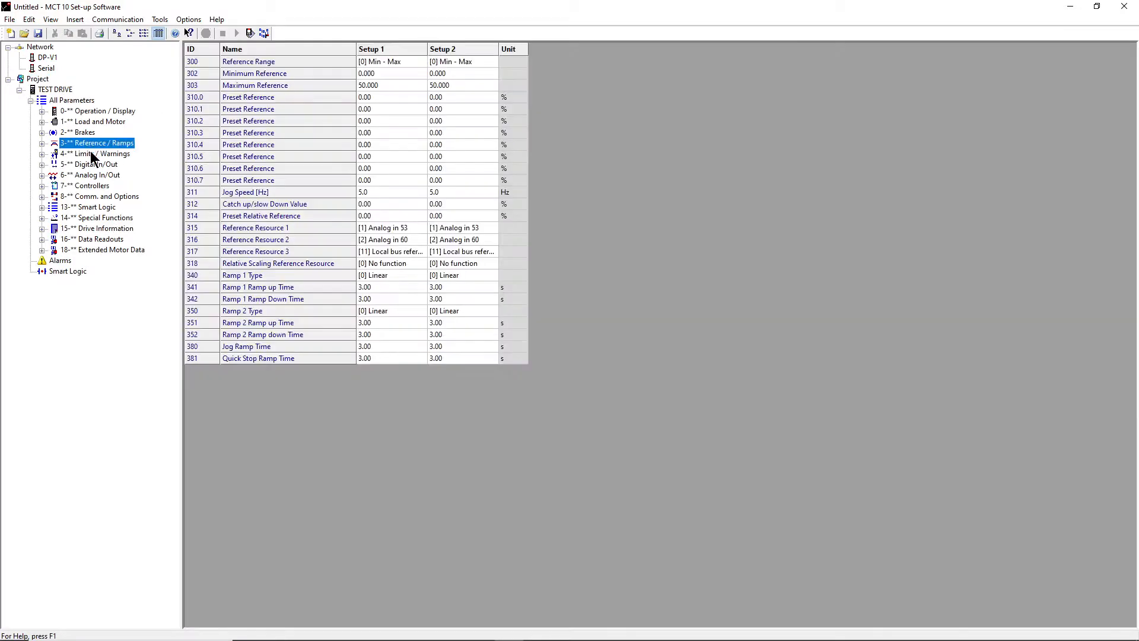
pyautogui.doubleClick(379, 102)
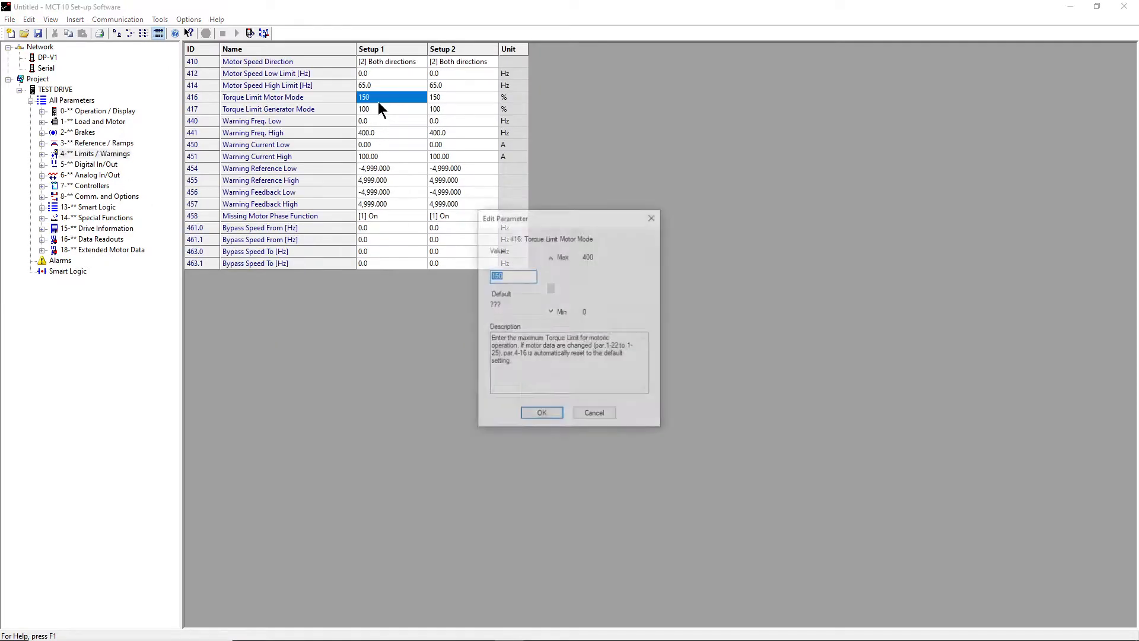
pyautogui.click(600, 417)
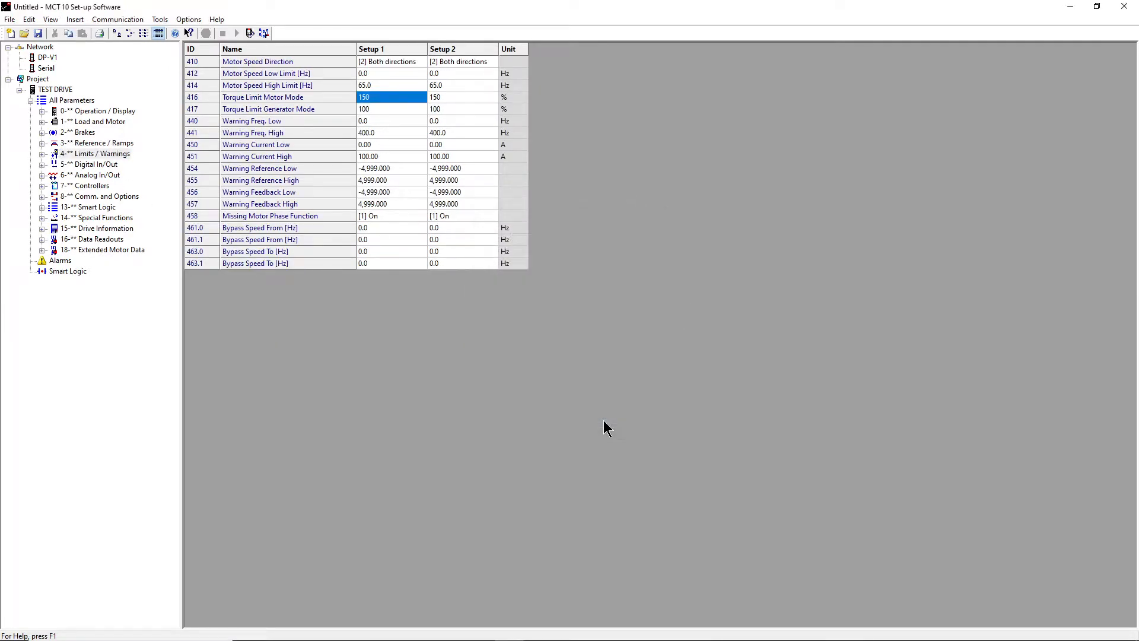
# - Switch between All Parameters, Operation / Display and TEST DRIVE's drive information, ending on the information panel
pyautogui.click(30, 100)
pyautogui.click(20, 91)
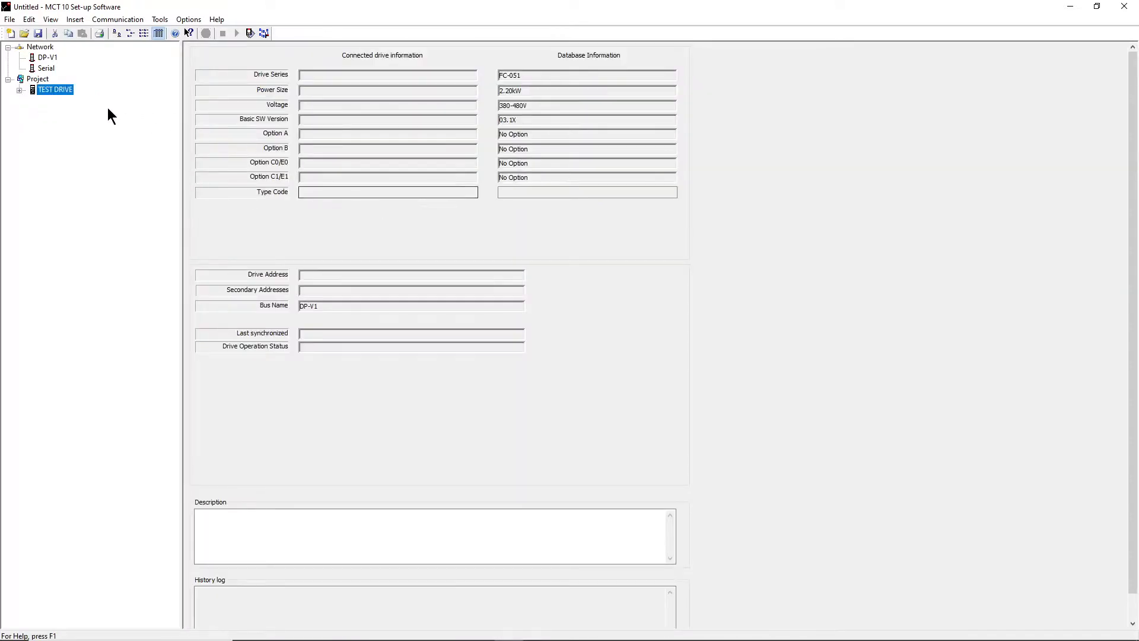
pyautogui.click(20, 89)
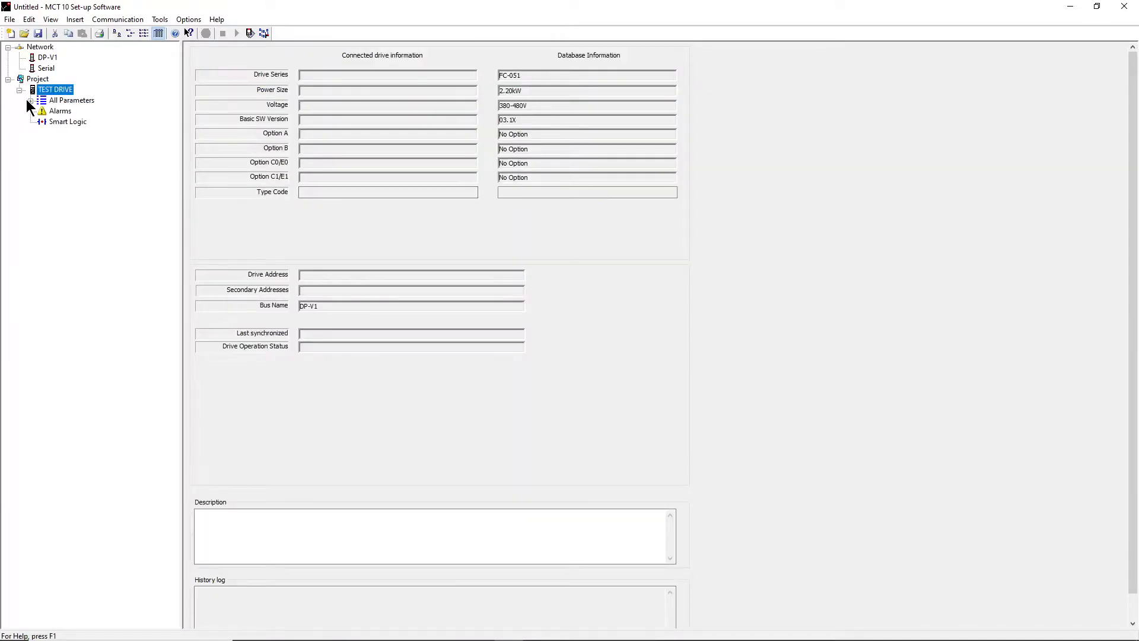
pyautogui.click(29, 101)
pyautogui.click(29, 100)
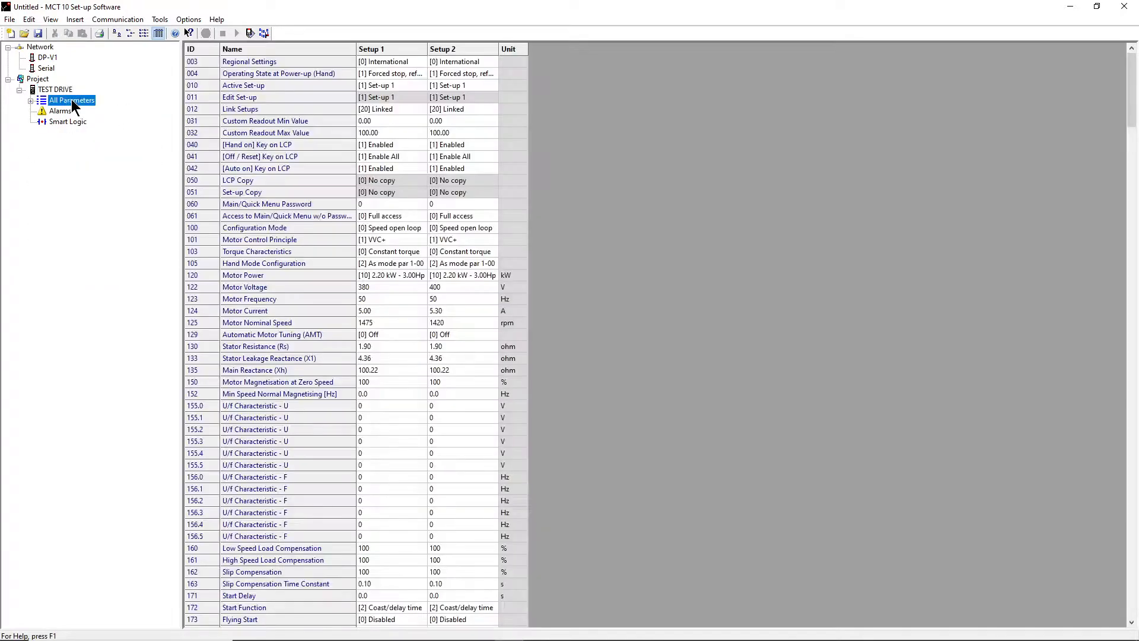
pyautogui.doubleClick(71, 100)
pyautogui.click(83, 111)
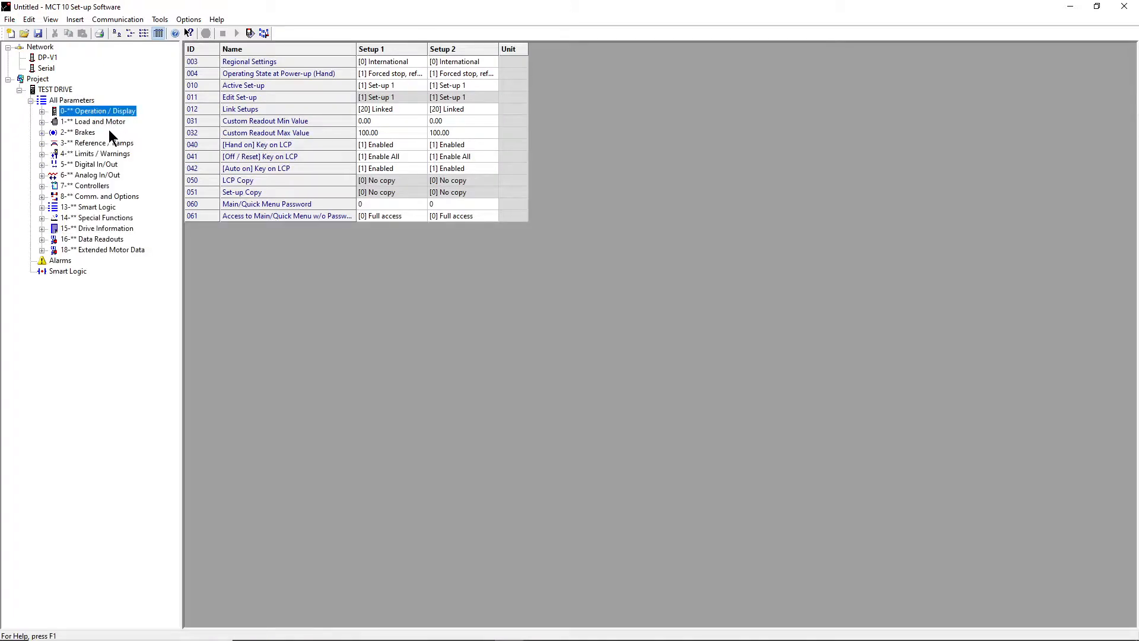
pyautogui.click(75, 101)
pyautogui.click(30, 100)
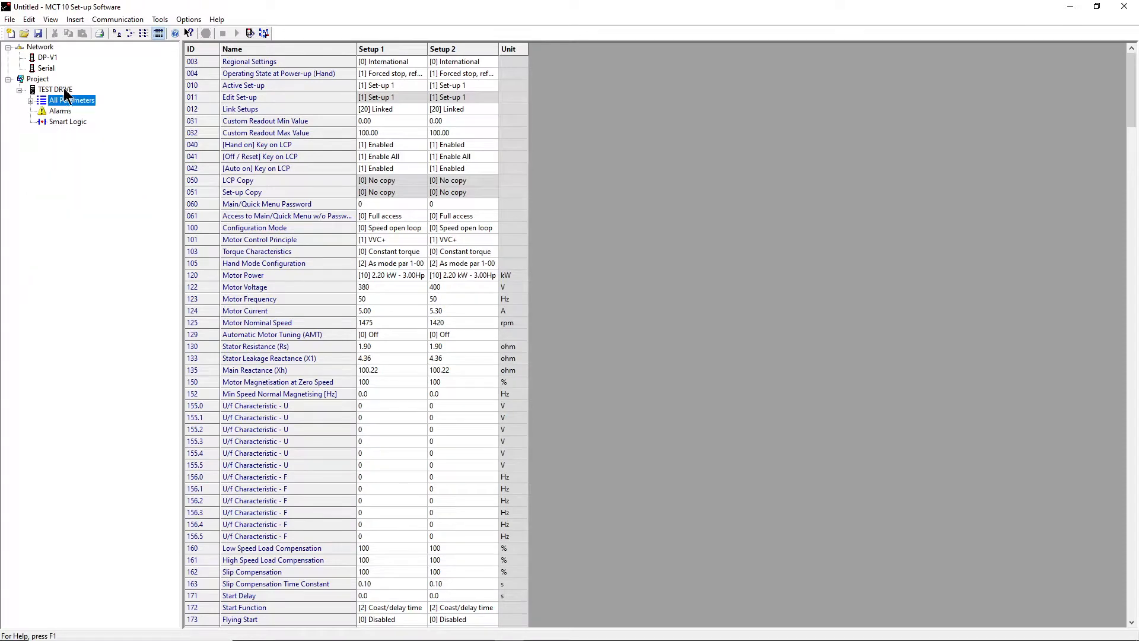
pyautogui.click(64, 89)
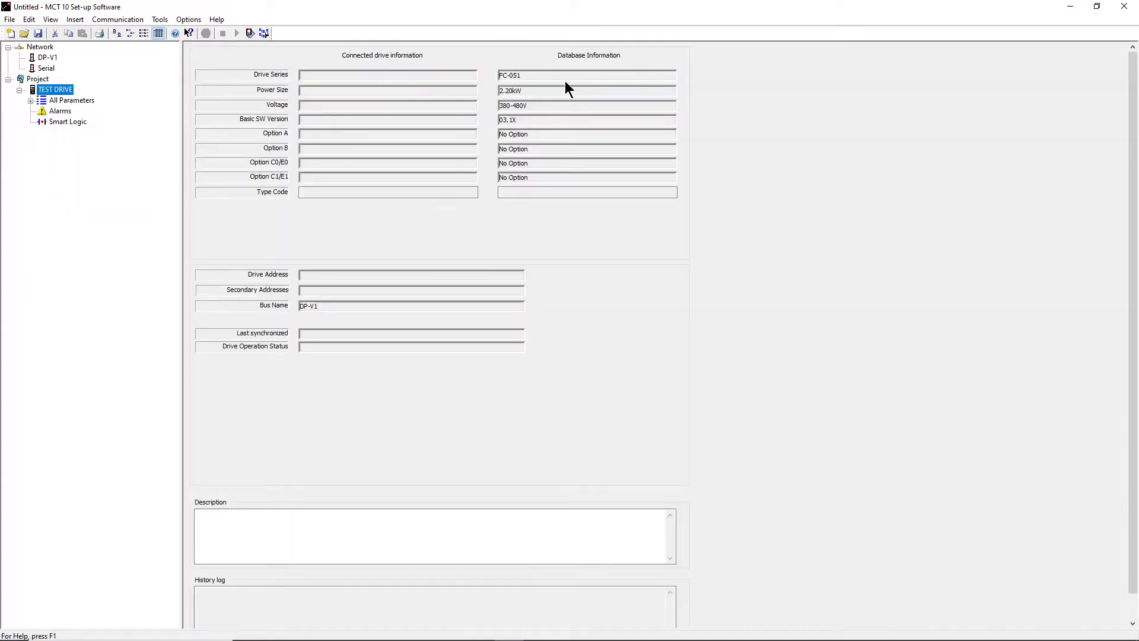
pyautogui.click(68, 99)
pyautogui.click(65, 90)
# - Save the project to the Desktop as 'FC51 mesin conveyor nomer 10' and close MCT 10
pyautogui.click(9, 19)
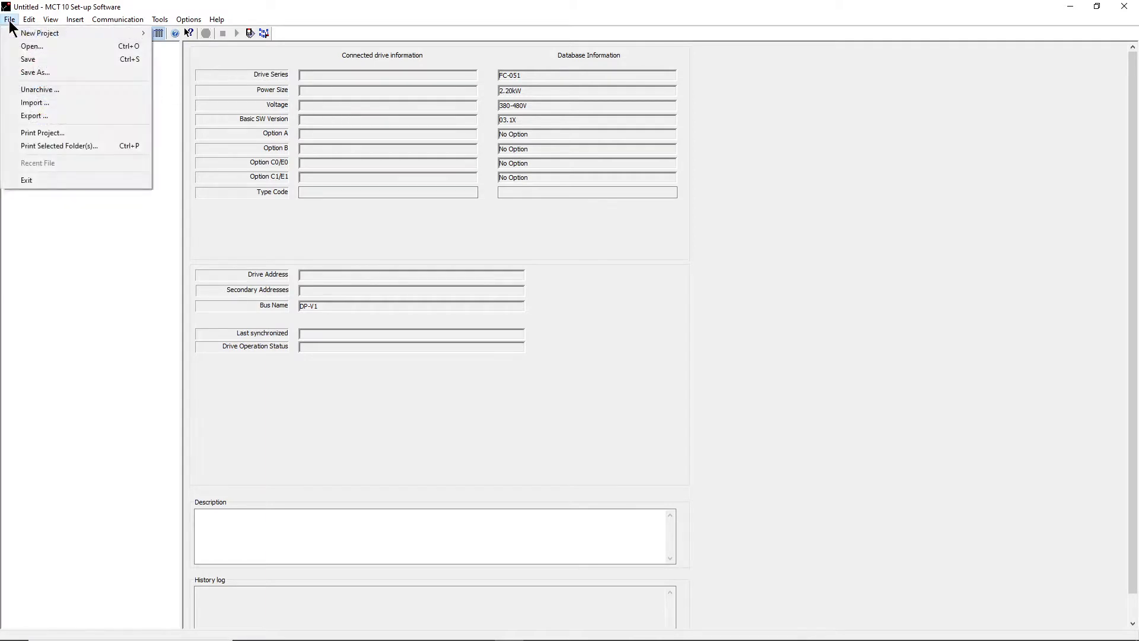
pyautogui.click(68, 73)
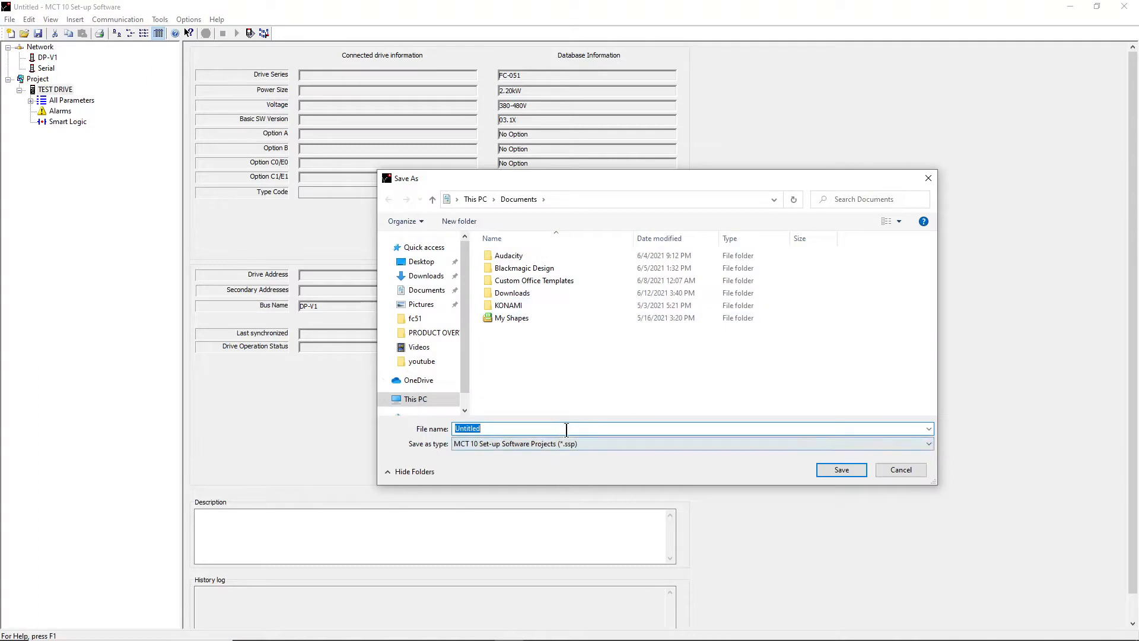
pyautogui.click(421, 262)
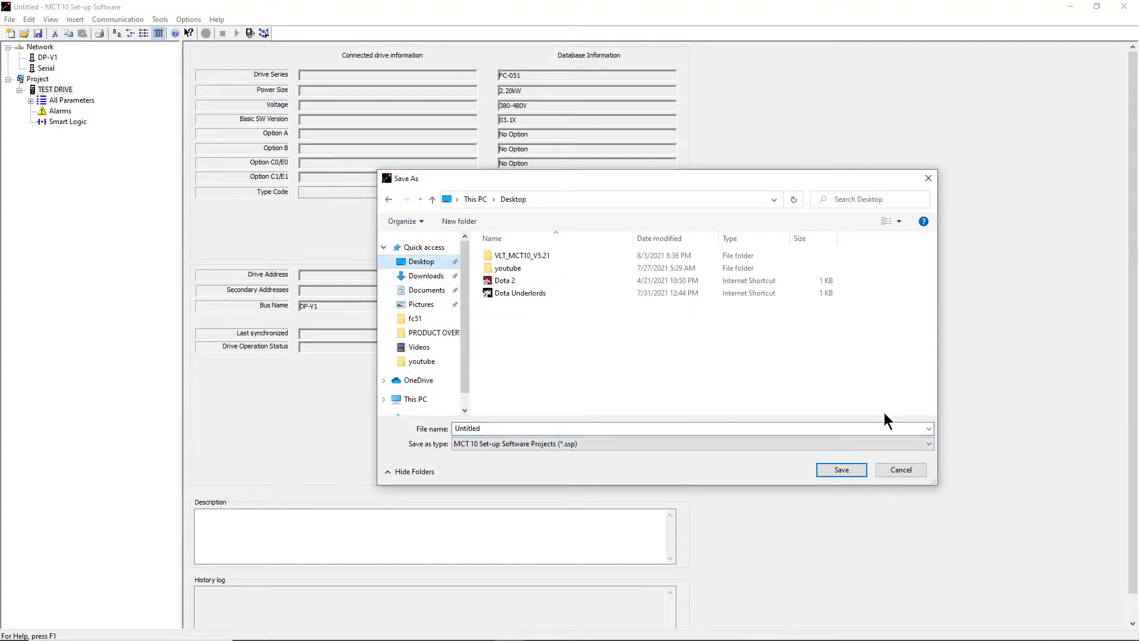
pyautogui.doubleClick(508, 422)
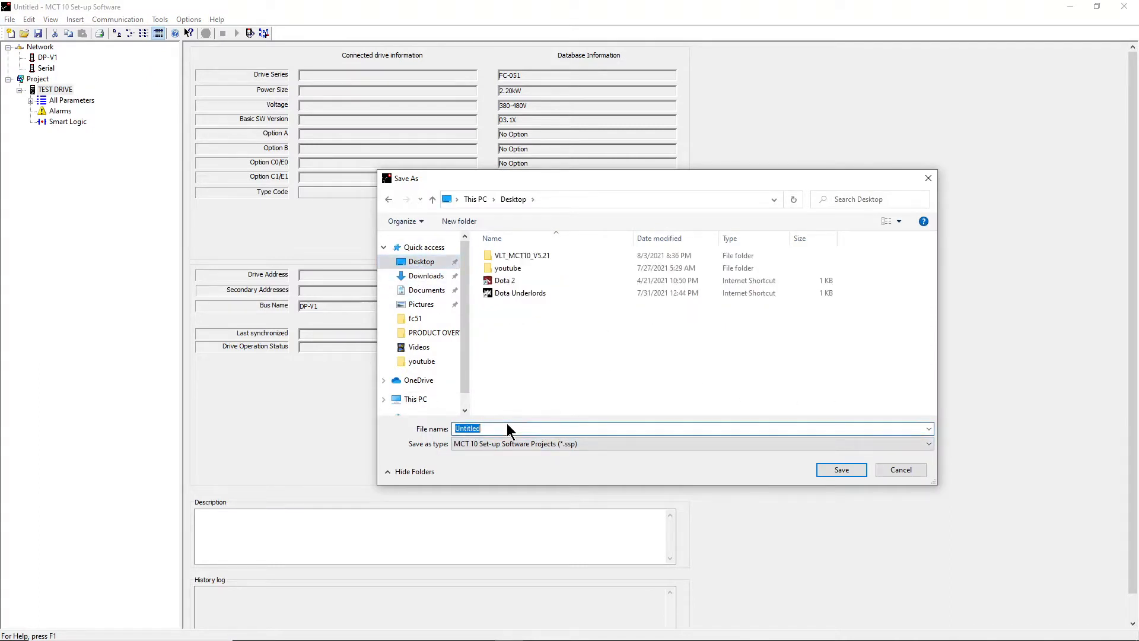
pyautogui.write('FC %')
pyautogui.press('BackSpace')
pyautogui.press('BackSpace')
pyautogui.write('51 mesin conveyor nomer 10')
pyautogui.click(842, 470)
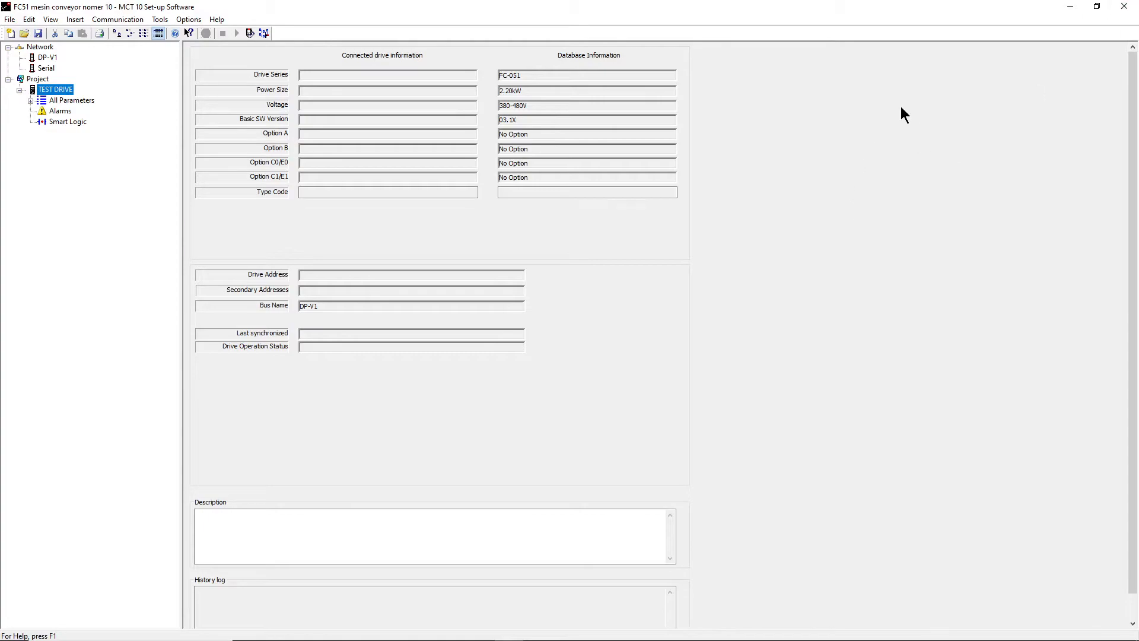
pyautogui.click(1130, 7)
# - Refresh the desktop, check the FC51 mesin conveyor nomer 10 file's properties, and reopen it
pyautogui.rightClick(289, 250)
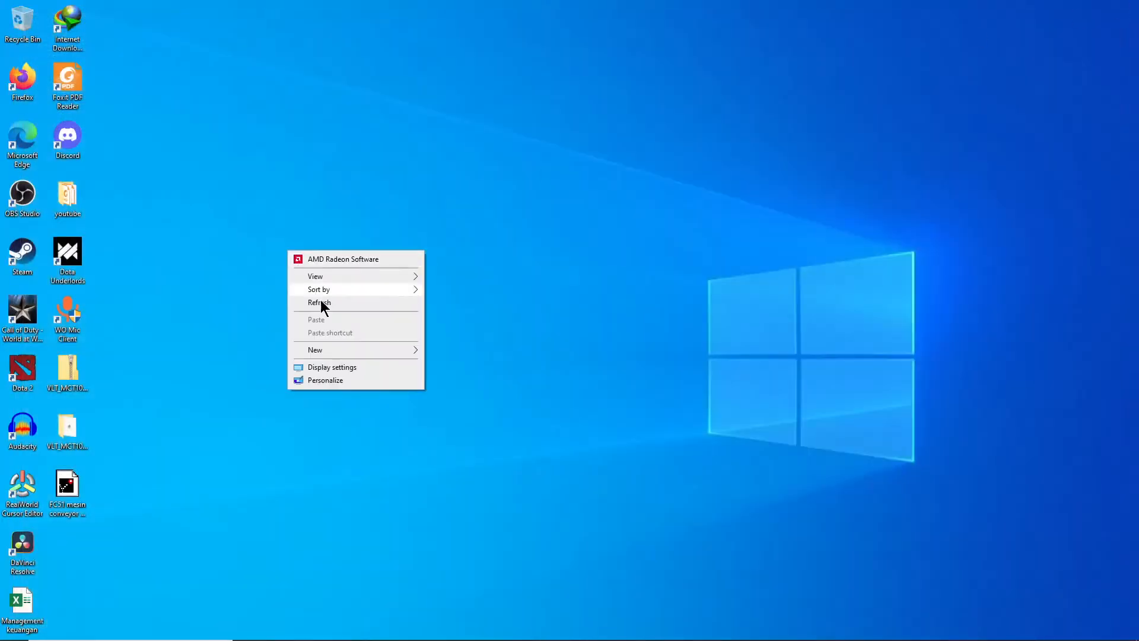
pyautogui.click(319, 300)
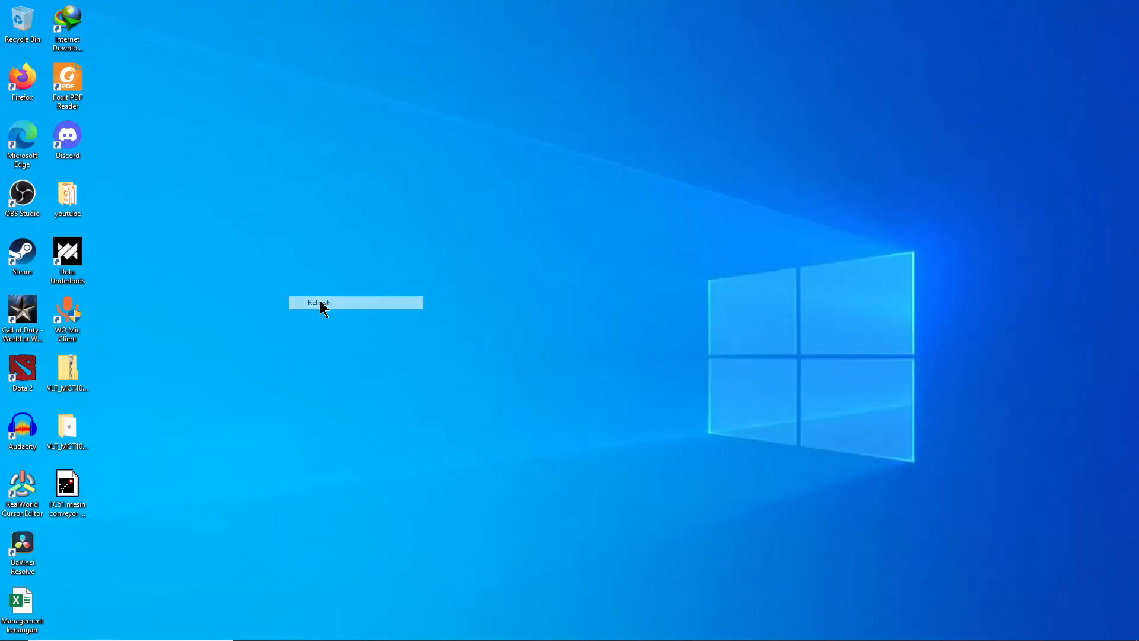
pyautogui.rightClick(70, 486)
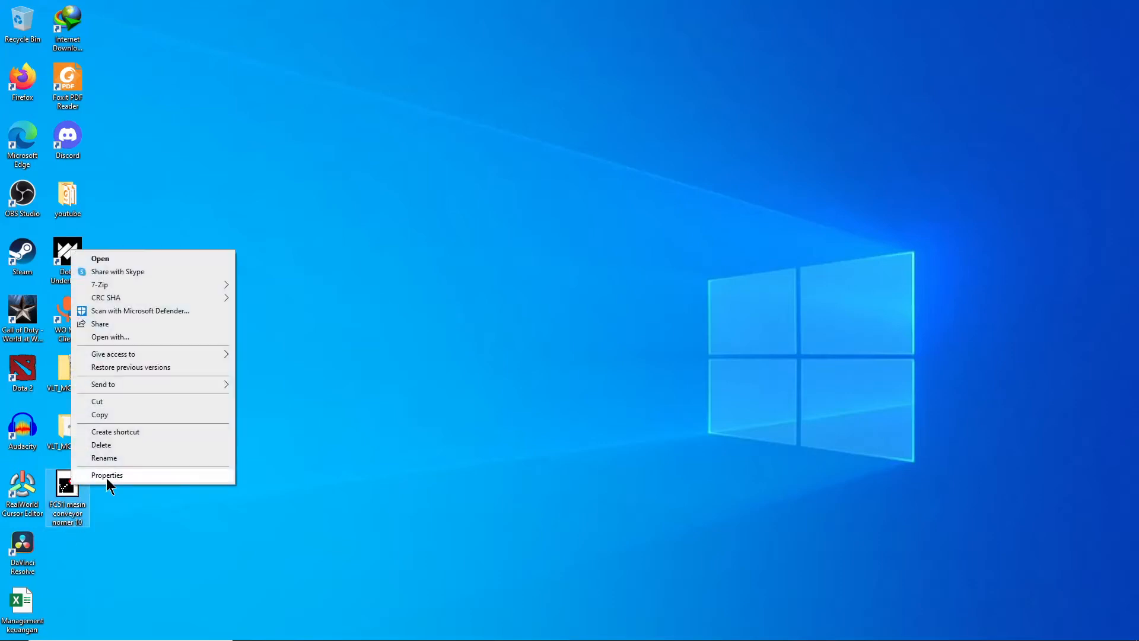
pyautogui.click(106, 478)
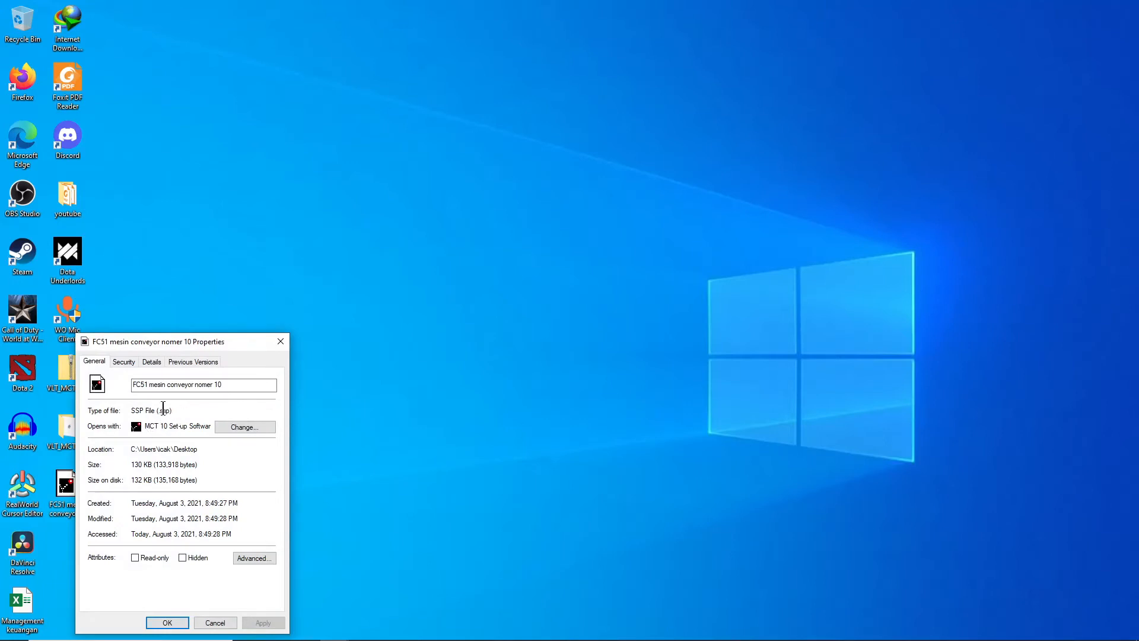
pyautogui.click(282, 342)
pyautogui.click(162, 487)
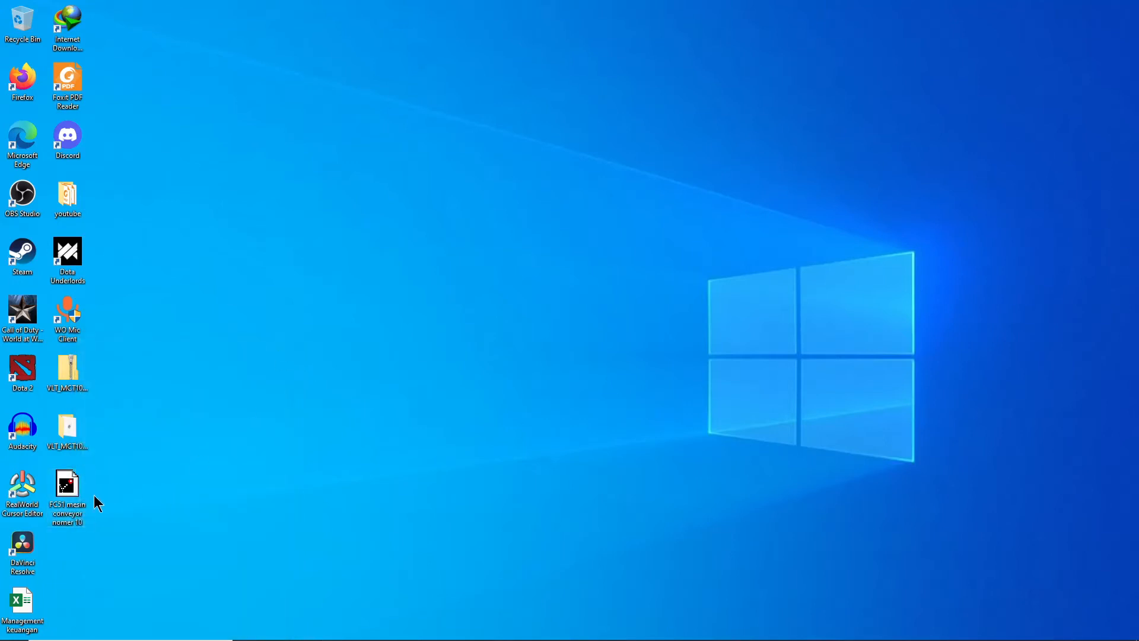
pyautogui.doubleClick(74, 499)
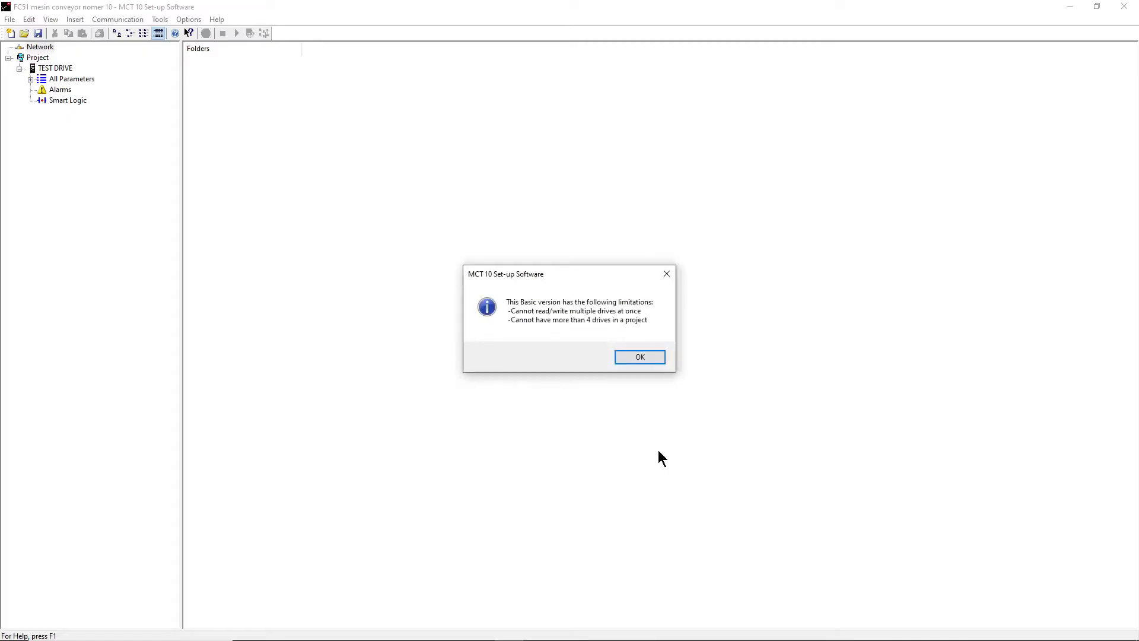
# - Dismiss the Basic version notice and show TEST DRIVE's 1-2* Motor Data parameters
pyautogui.click(656, 356)
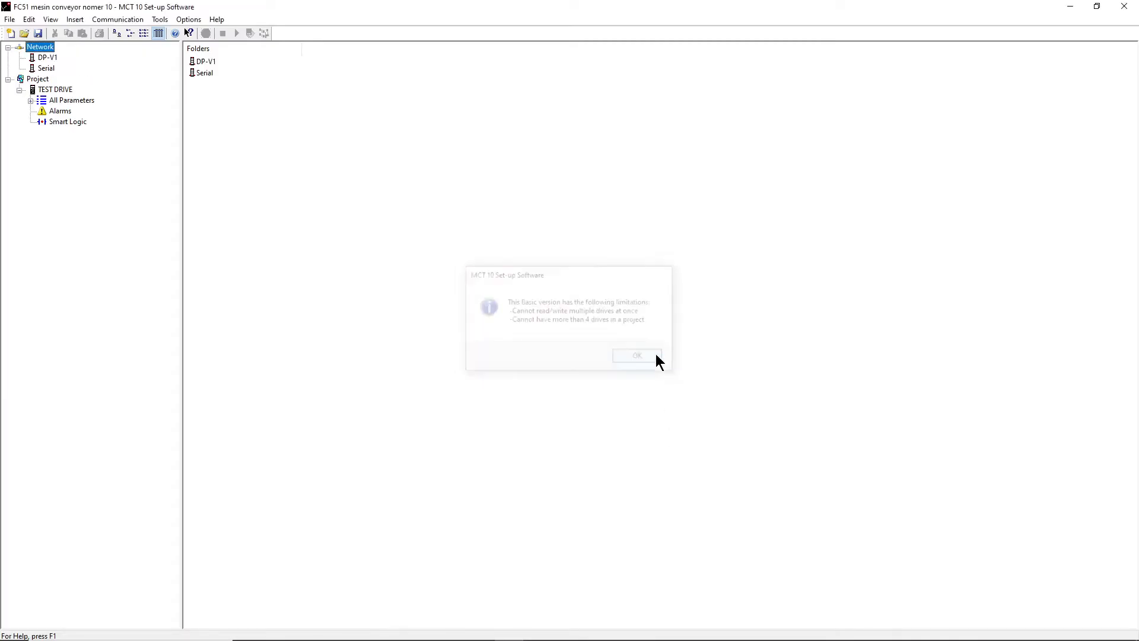
pyautogui.click(66, 90)
pyautogui.click(58, 102)
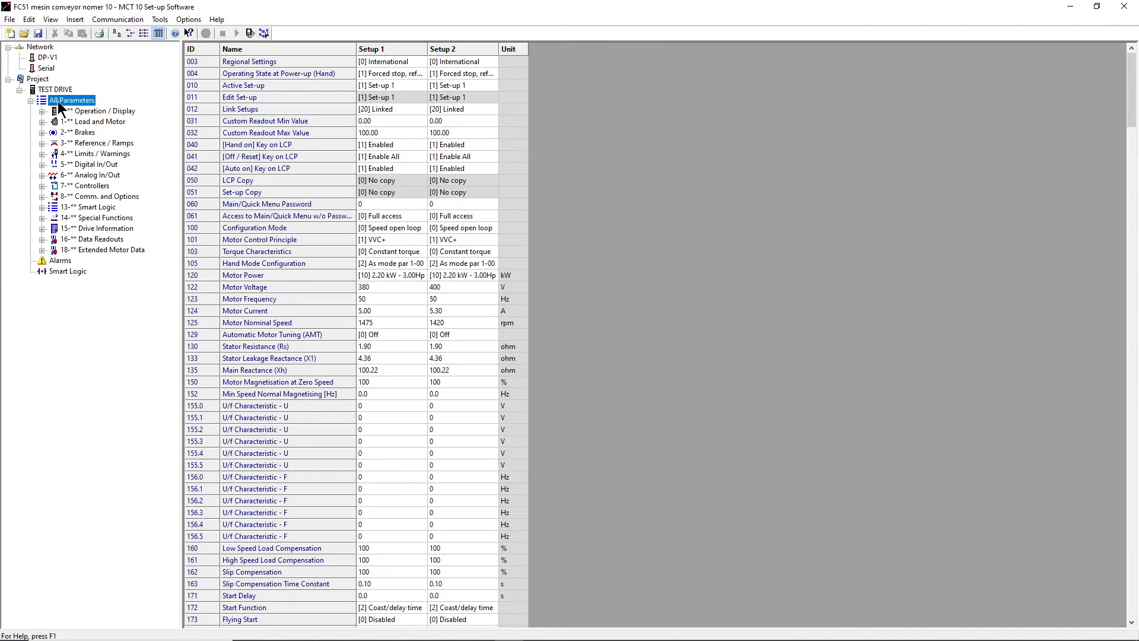
pyautogui.click(110, 122)
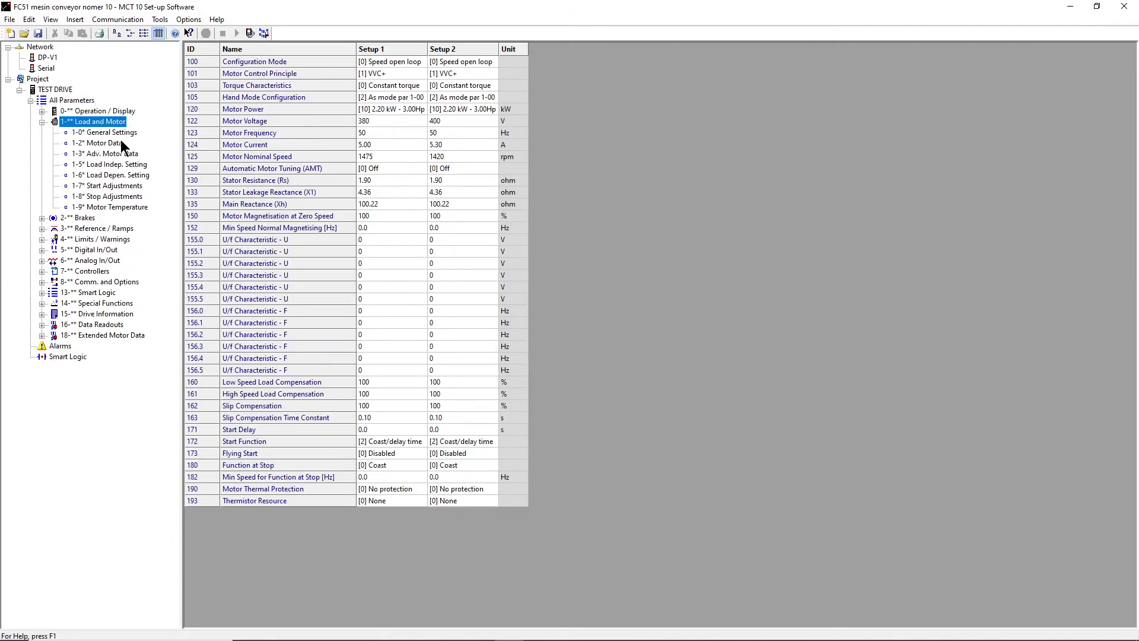
pyautogui.click(118, 144)
# - Confirm Setup 1 still reads 380 V and 5.00 A against Setup 2, then close the project
pyautogui.click(388, 98)
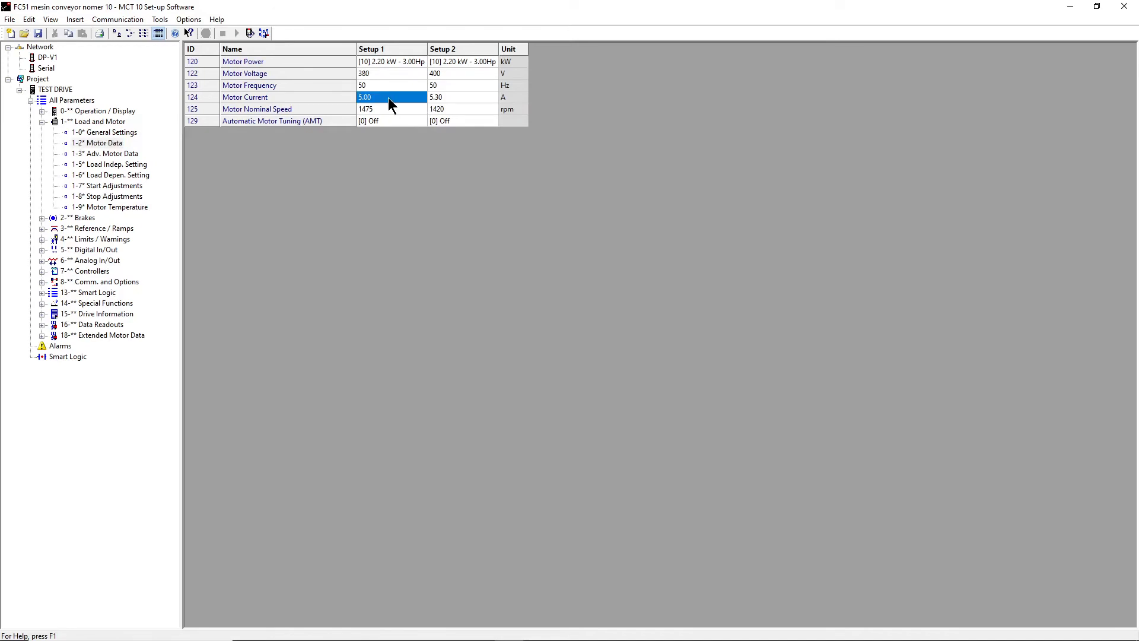
pyautogui.click(385, 73)
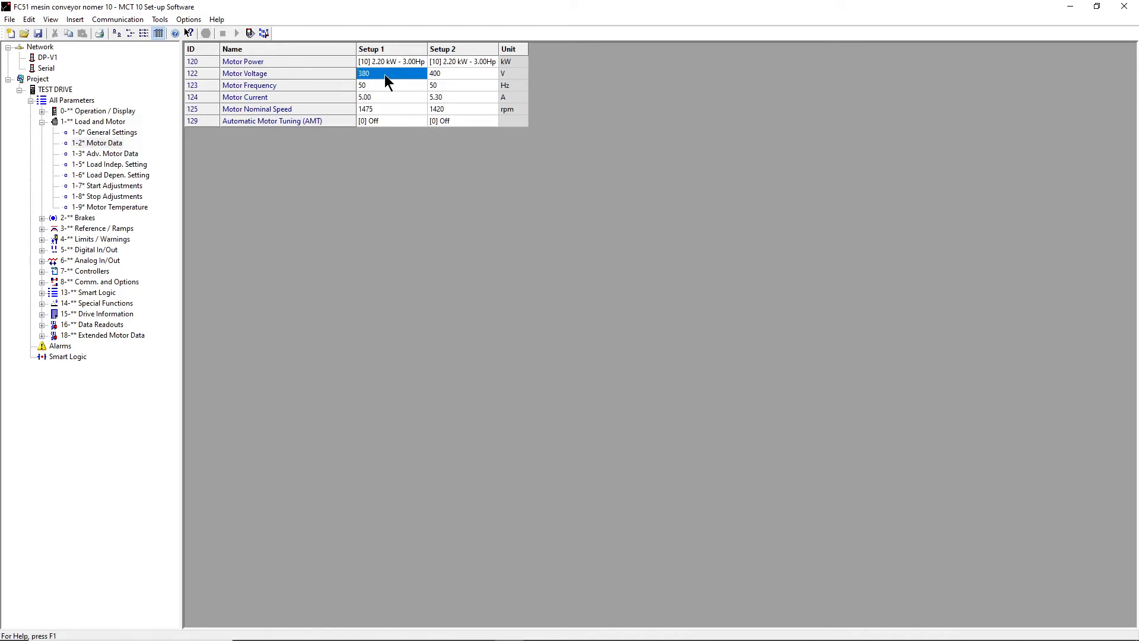
pyautogui.click(462, 72)
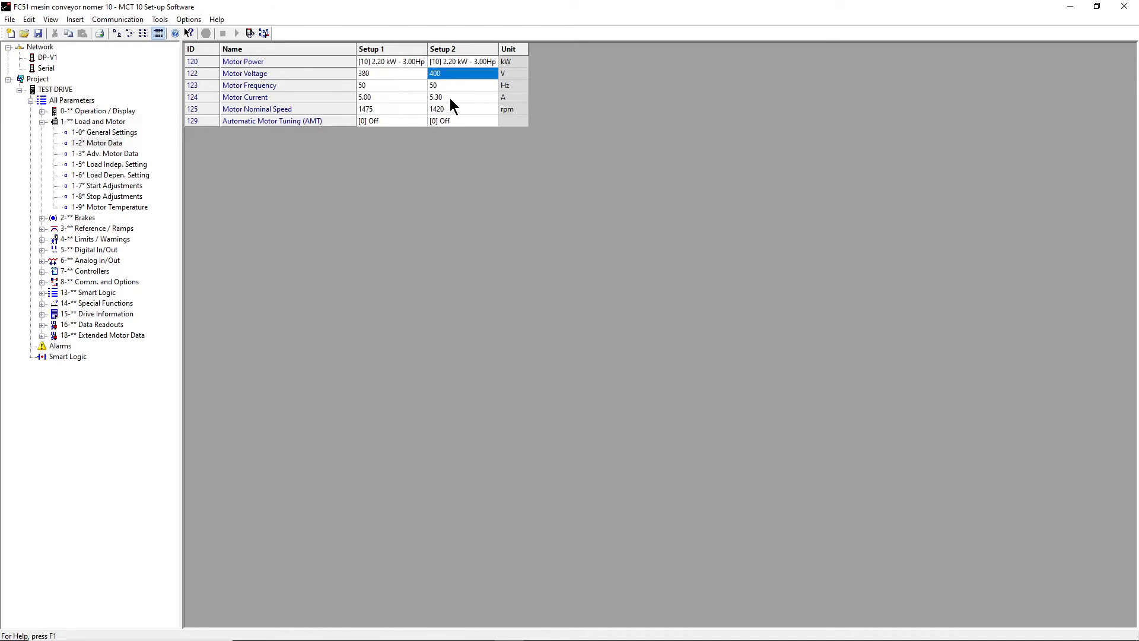
pyautogui.click(450, 98)
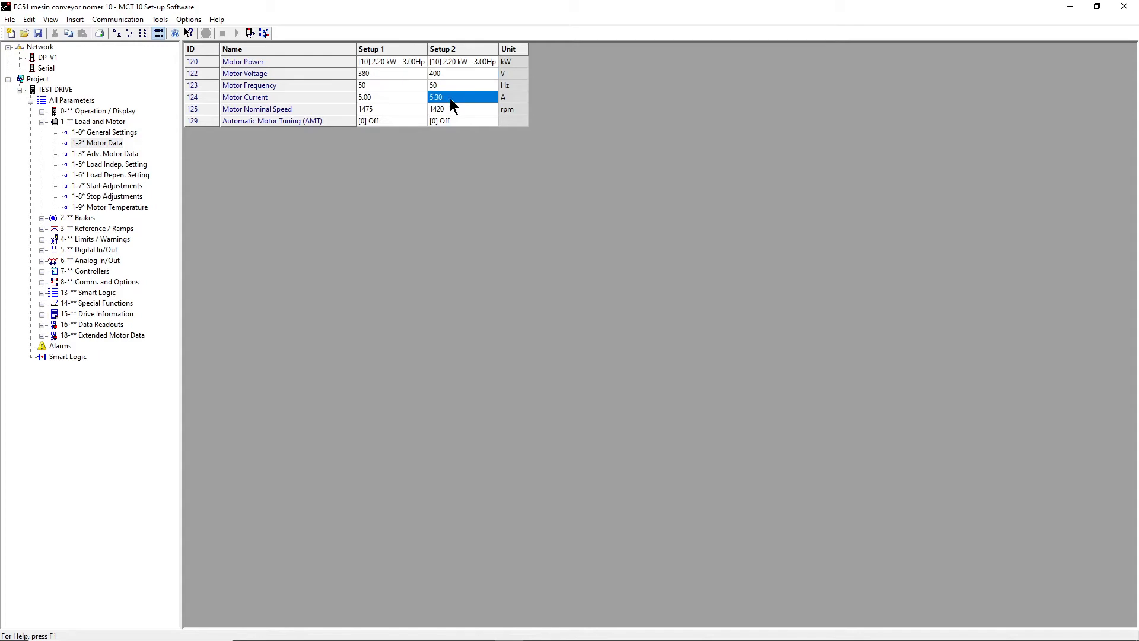
pyautogui.click(394, 96)
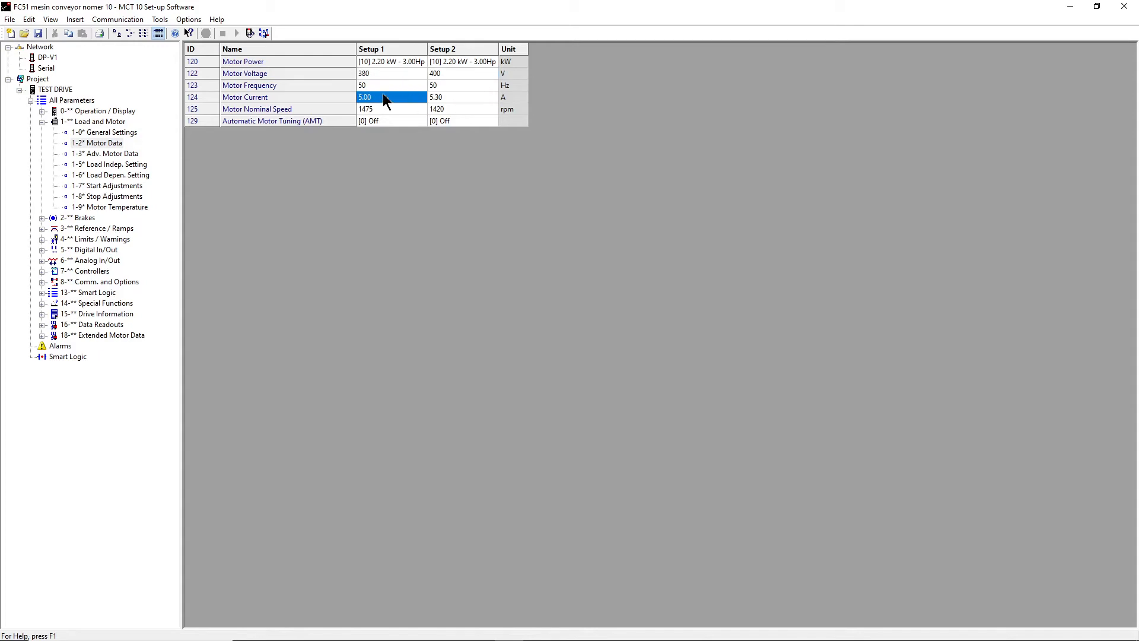
pyautogui.click(30, 100)
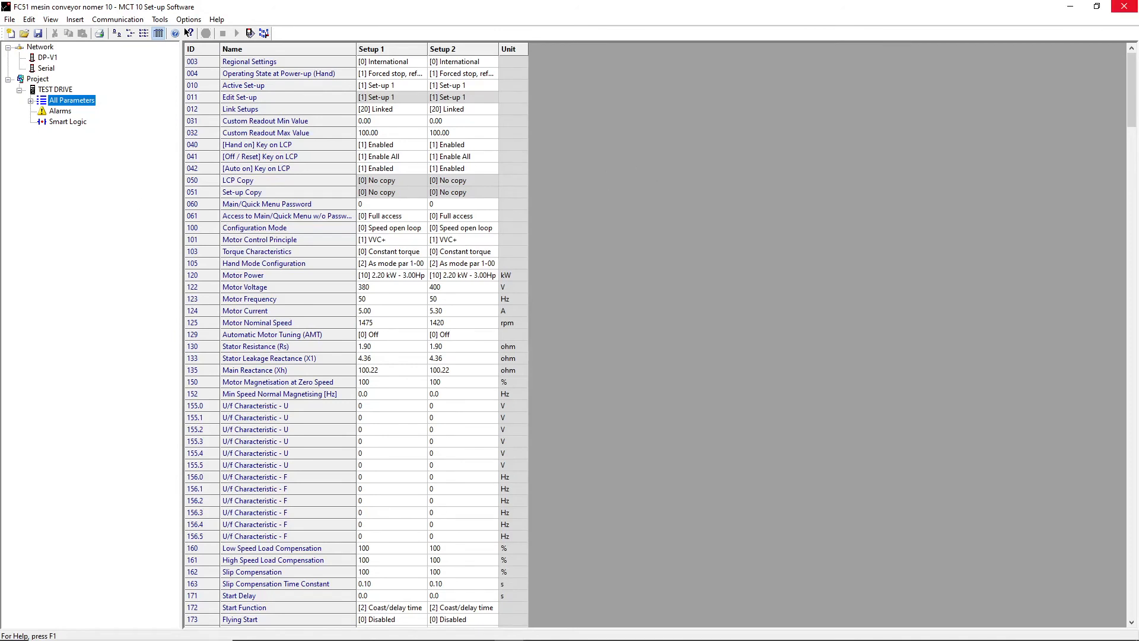
pyautogui.click(1123, 7)
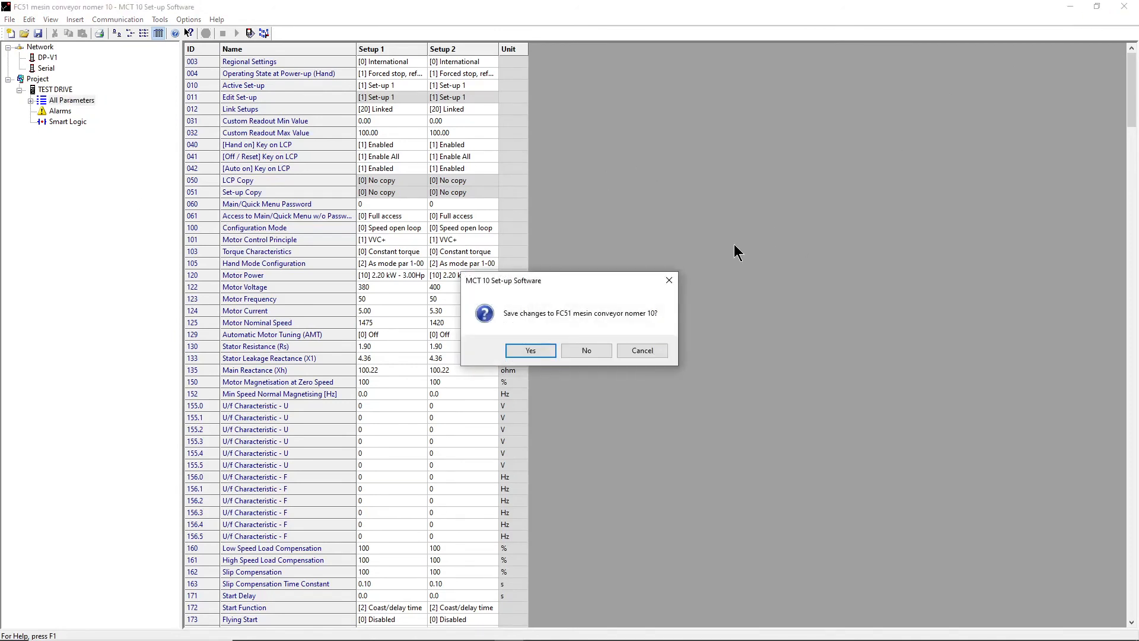